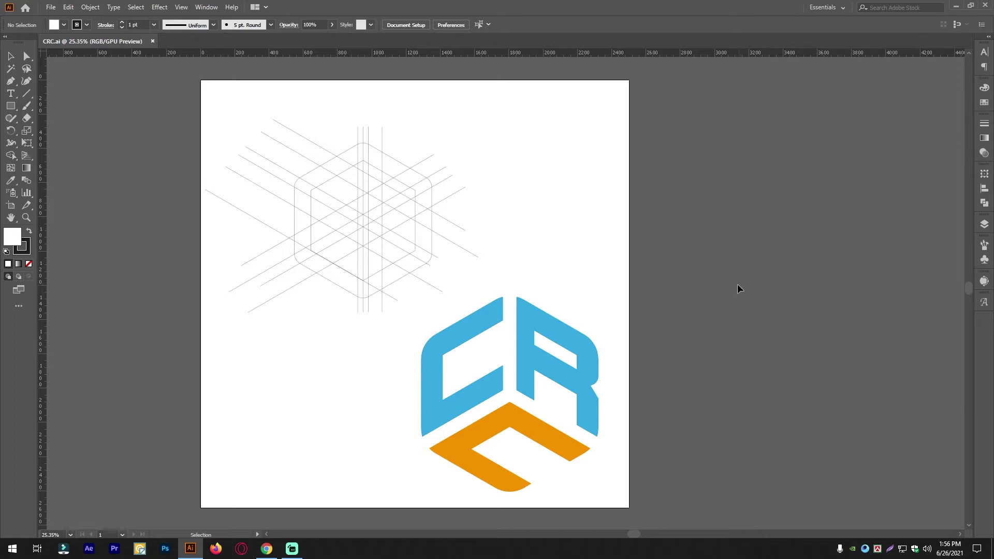
click(11, 106)
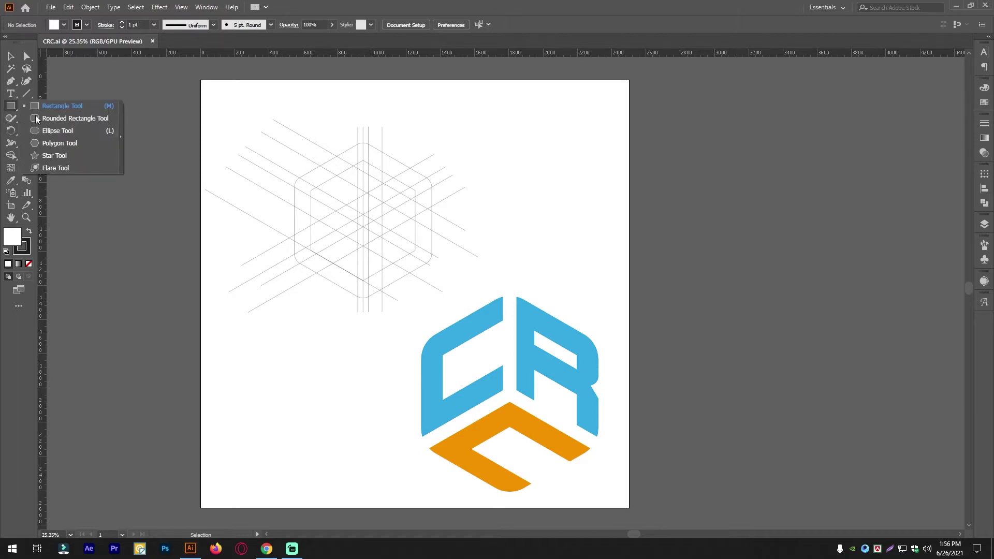
click(51, 145)
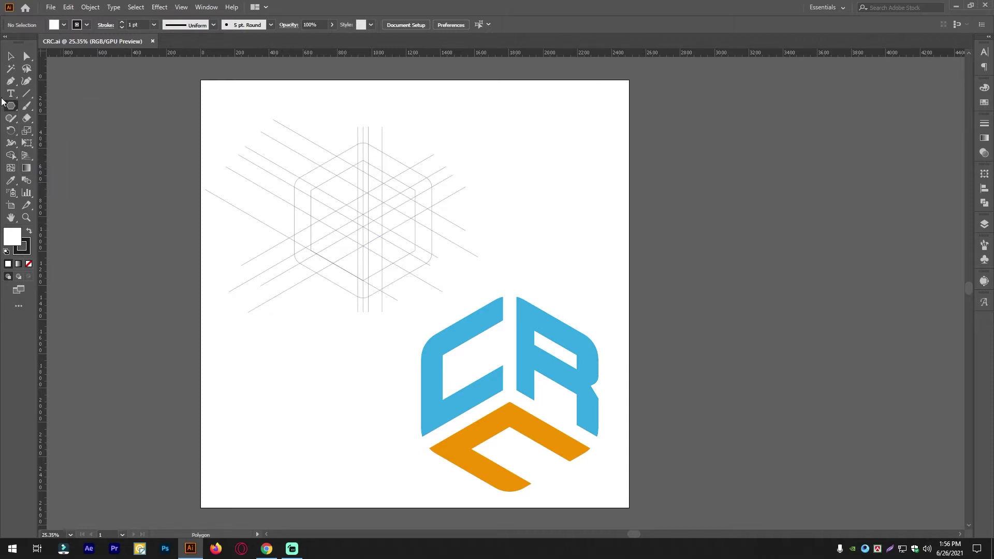
click(10, 156)
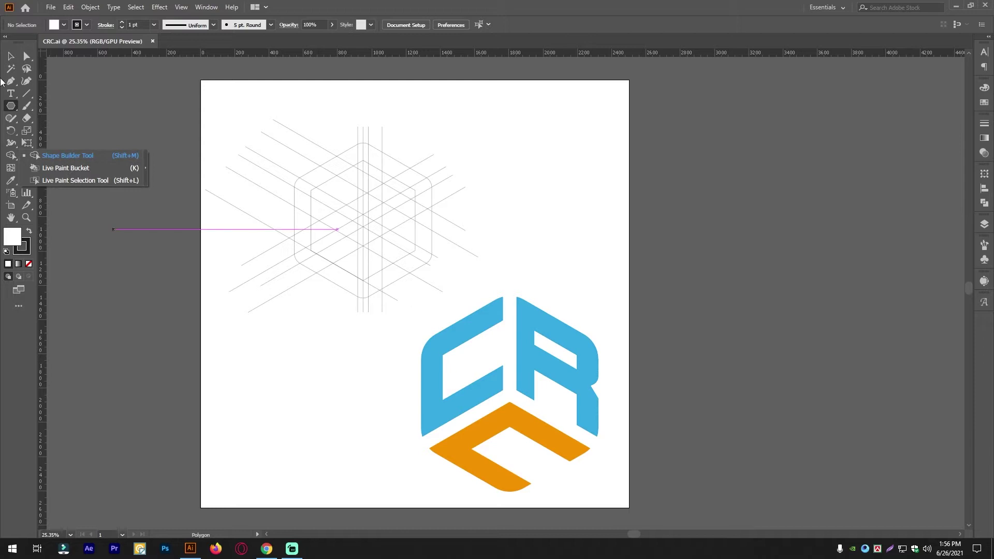
click(10, 57)
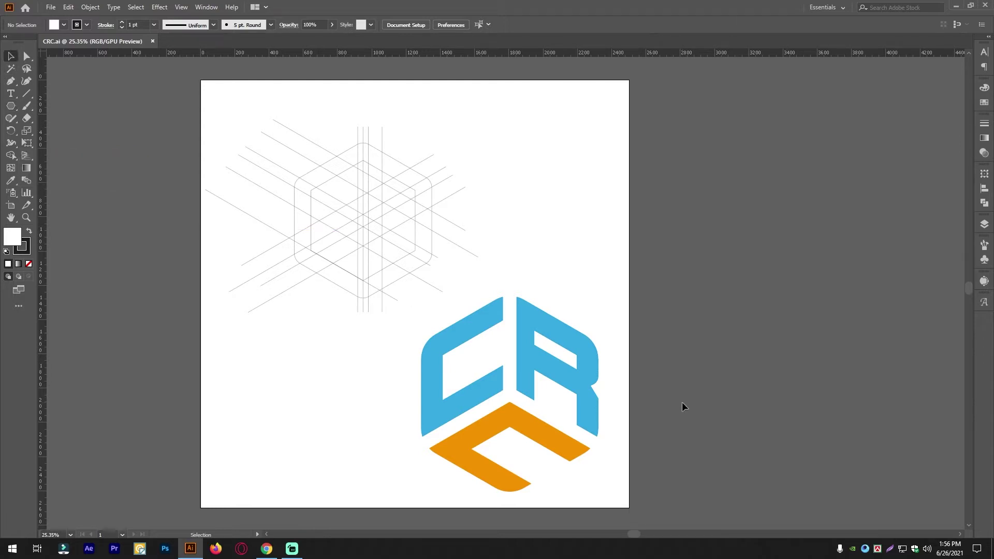
Examine the finished CRC logo and the hexagonal construction lines it is built on.
drag(683, 403, 689, 376)
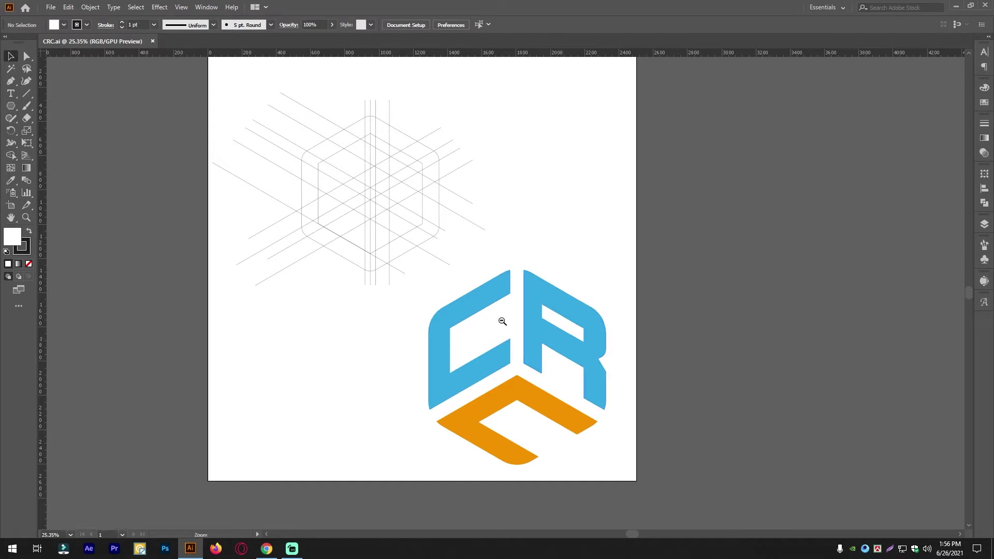
scroll(502, 321, down, 1)
scroll(455, 317, up, 1)
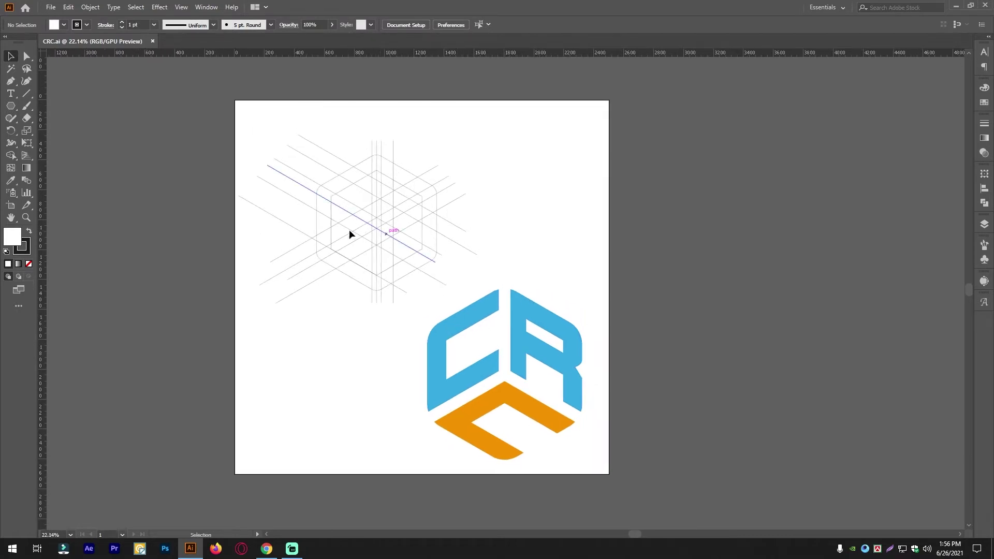
key(ctrl+space)
drag(376, 200, 520, 259)
drag(494, 293, 413, 276)
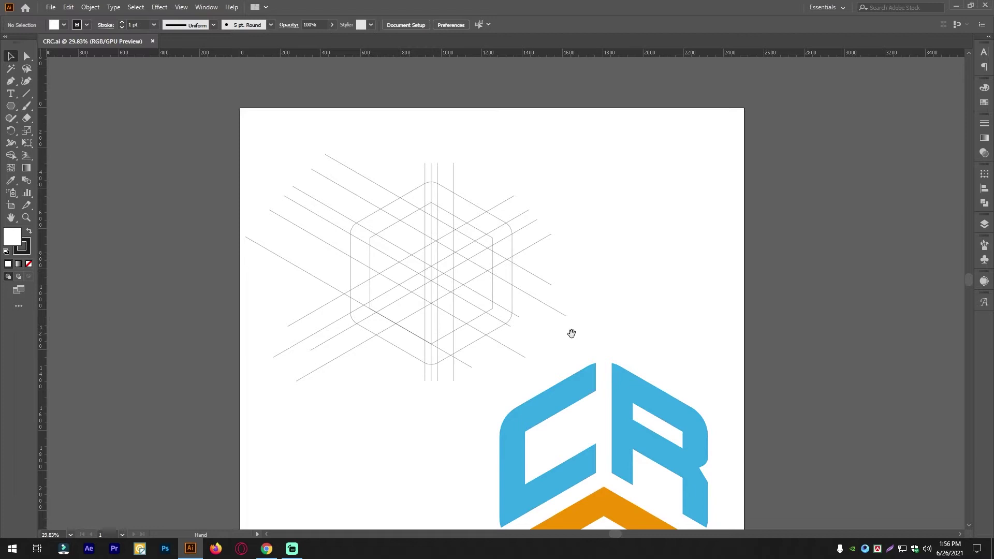
drag(572, 334, 568, 293)
key(space)
drag(635, 435, 569, 349)
alt+click(584, 345)
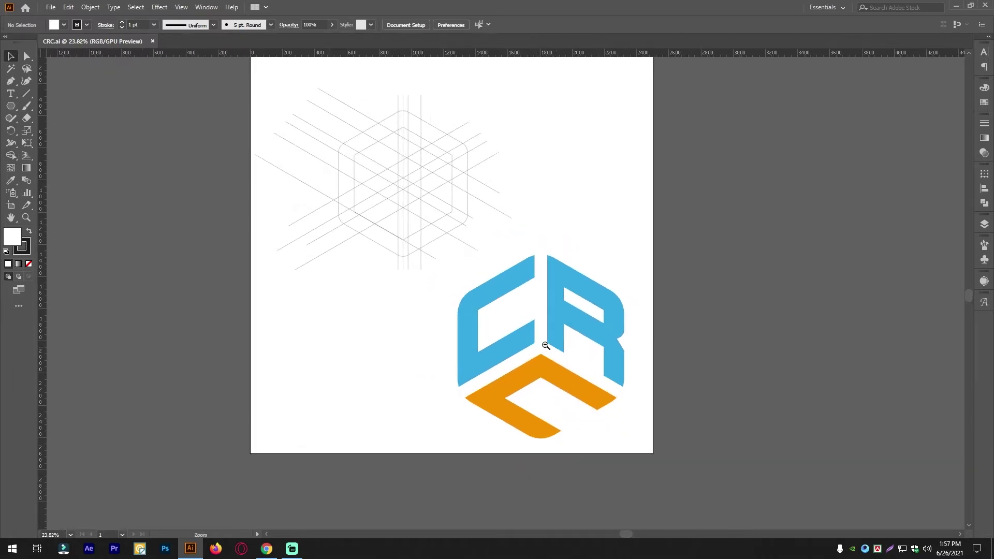
key(space)
mouse_move(602, 313)
mouse_down()
mouse_move(597, 319)
mouse_move(621, 309)
mouse_up()
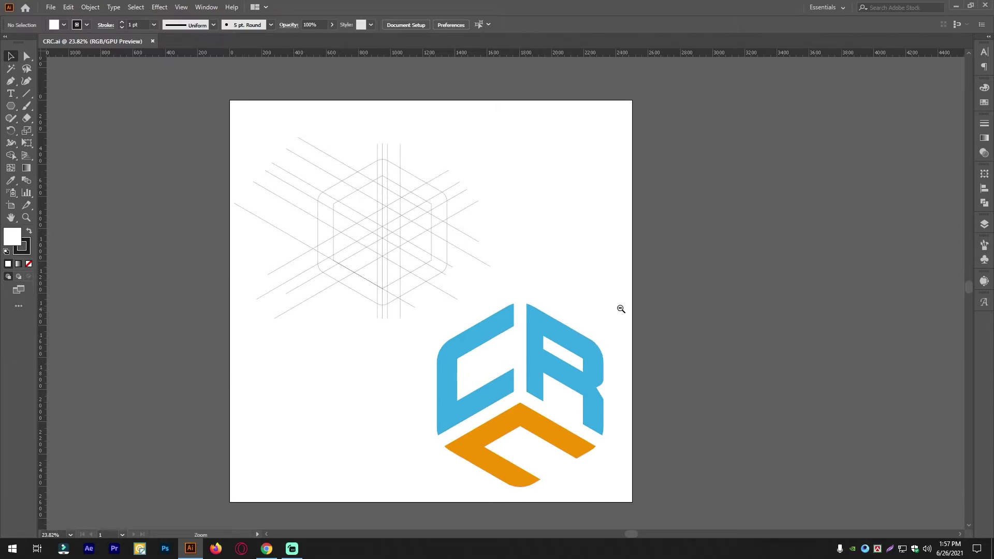
drag(551, 309, 561, 306)
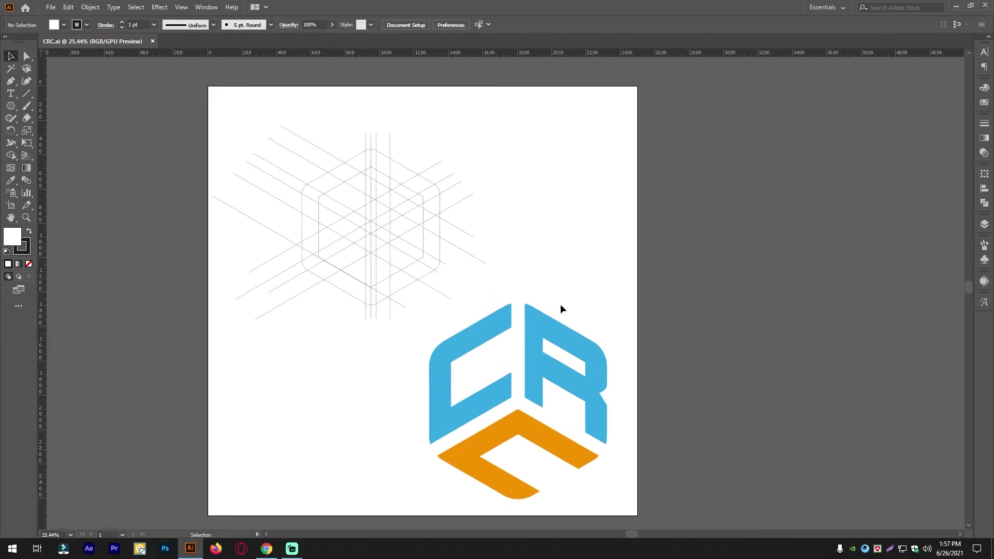
drag(633, 315, 594, 327)
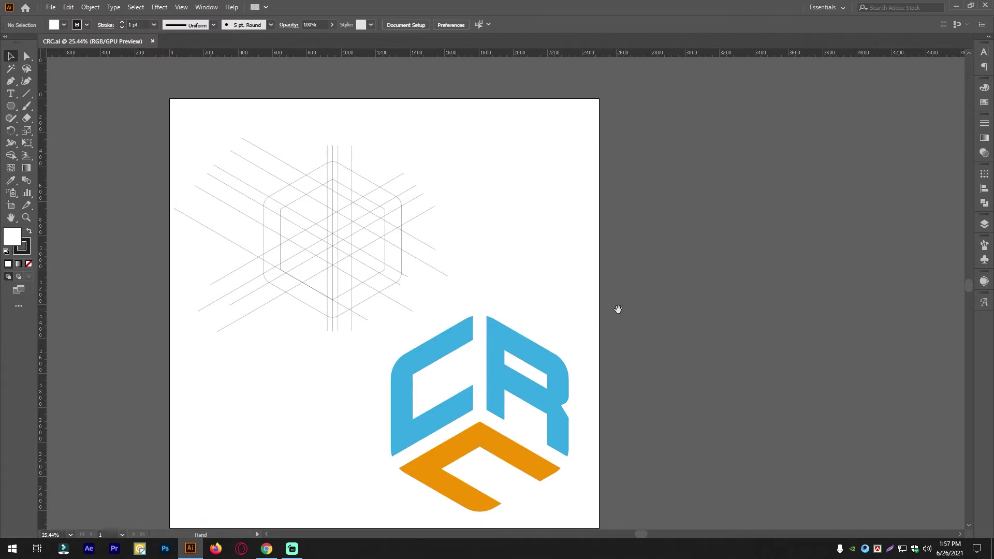
drag(633, 361, 623, 336)
drag(674, 305, 583, 326)
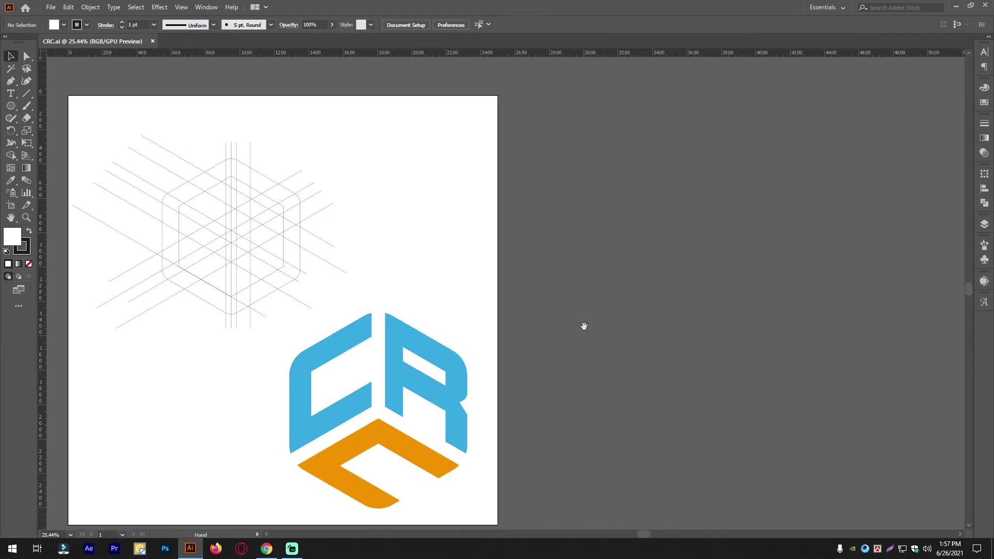
Draw a hexagon about 1189 px wide and 1030 px high on the empty canvas beside the artboard with the Polygon tool.
click(9, 107)
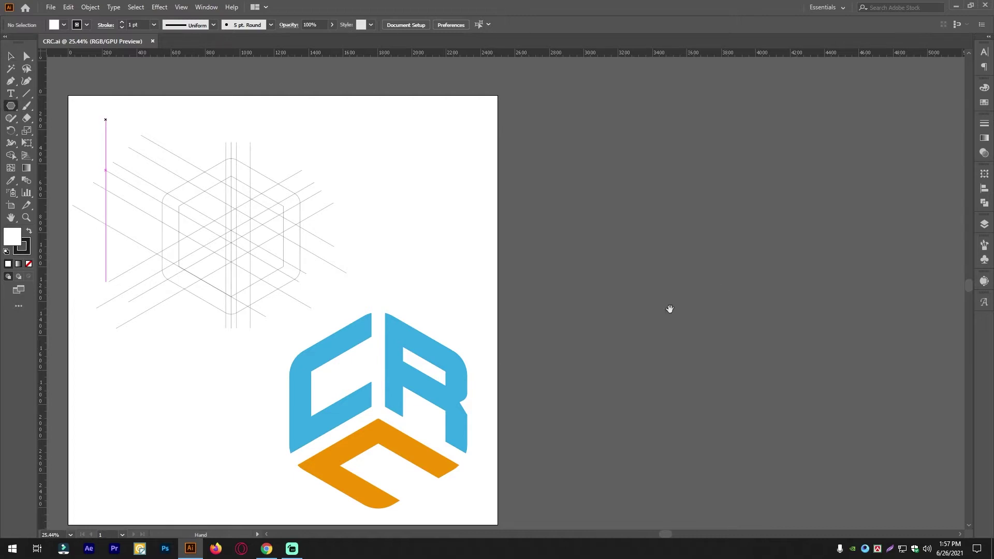
drag(712, 309, 647, 273)
mouse_move(754, 362)
mouse_down()
mouse_move(560, 309)
mouse_move(766, 357)
mouse_up()
drag(432, 286, 722, 291)
drag(426, 255, 440, 255)
drag(440, 256, 681, 326)
drag(479, 293, 464, 280)
drag(244, 242, 296, 332)
Remove the hexagon's fill and rotate it so that a corner points straight up.
click(10, 55)
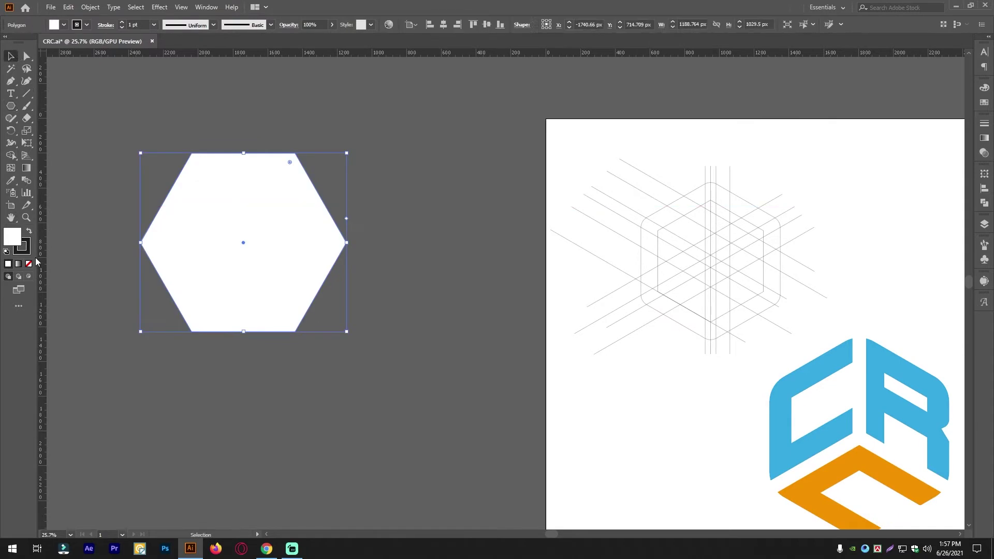
click(29, 264)
click(157, 204)
click(342, 234)
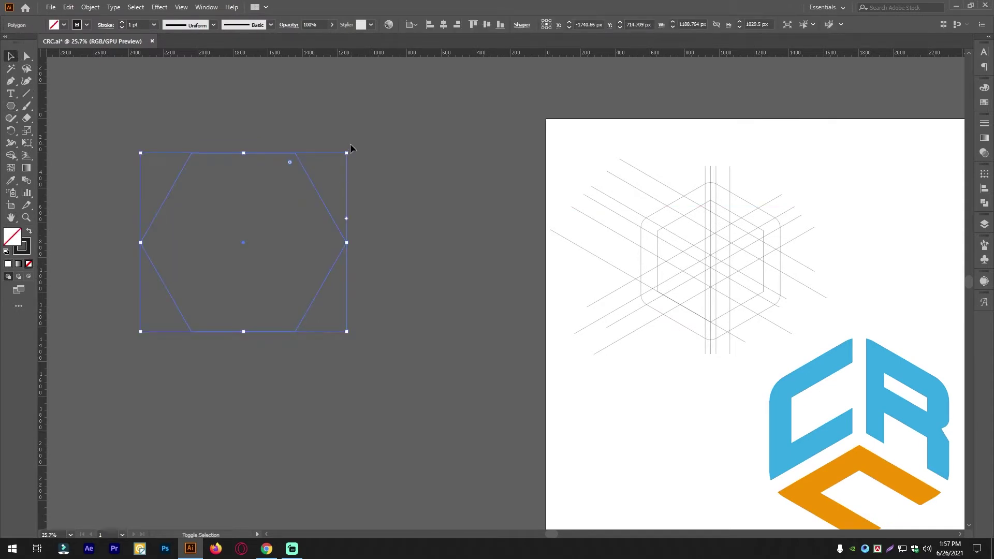
drag(349, 149, 381, 336)
drag(283, 155, 380, 244)
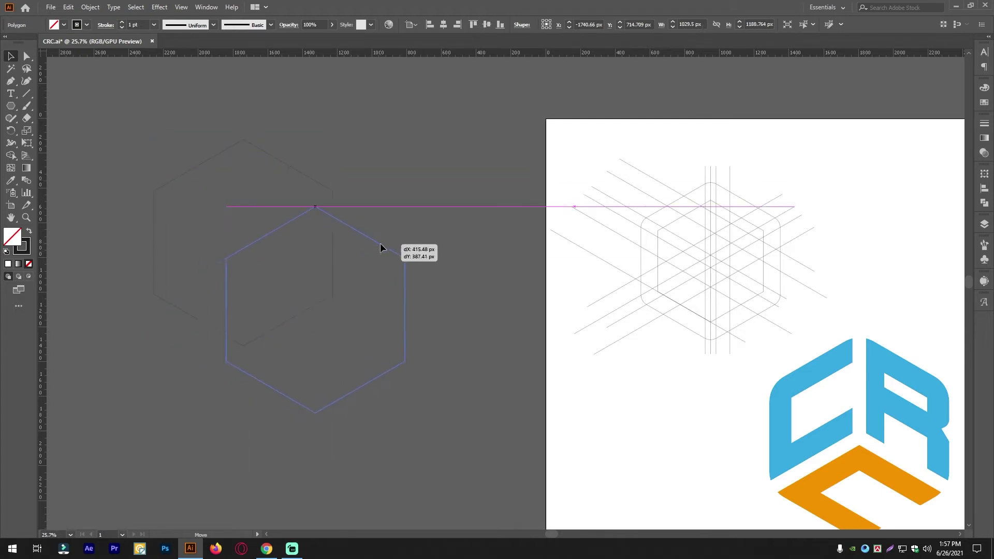
Scale the hexagon down to about 731 px wide and 844 px high.
click(337, 223)
click(345, 223)
click(316, 224)
click(327, 214)
click(372, 171)
mouse_move(361, 232)
mouse_down()
mouse_move(372, 250)
mouse_move(366, 230)
mouse_up()
drag(304, 111, 387, 263)
key(ctrl+z)
click(448, 236)
key(a)
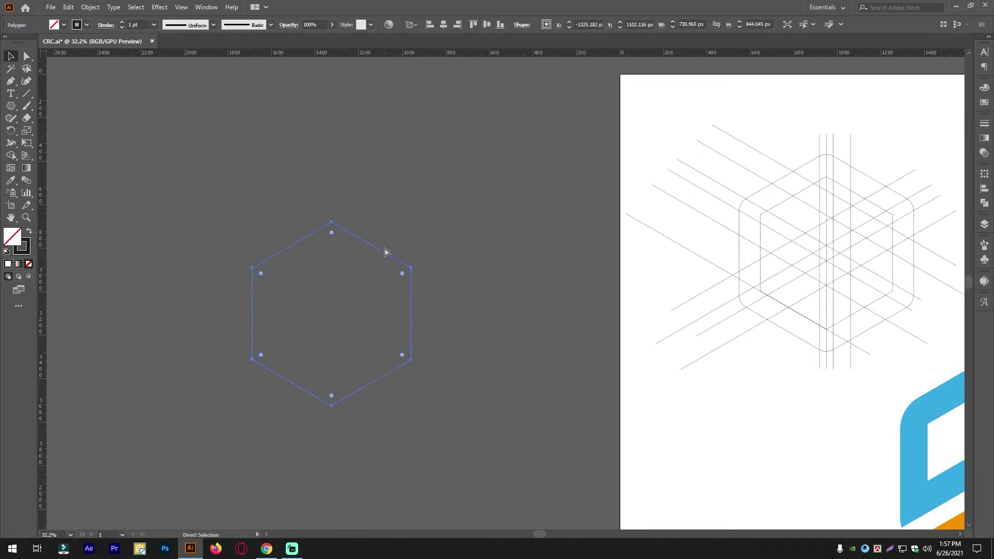
Create a smaller concentric copy of the hexagon inside the original one.
drag(331, 223, 389, 258)
click(473, 222)
key(ctrl+a)
drag(464, 287, 434, 301)
click(427, 220)
drag(360, 325, 388, 319)
drag(361, 259, 298, 263)
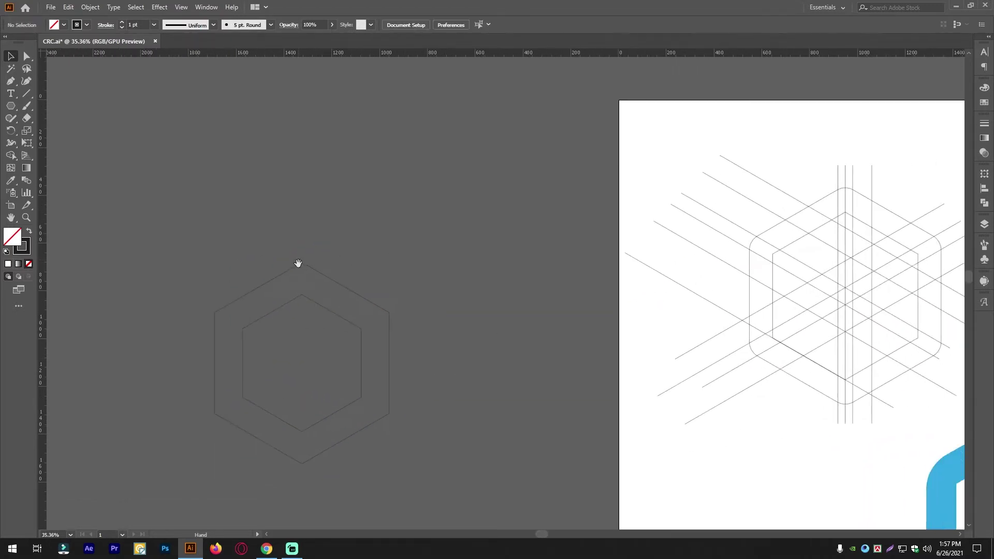
Place a vertical guide through the top corners and common centre of the two hexagons.
drag(325, 346, 344, 302)
drag(325, 221, 337, 223)
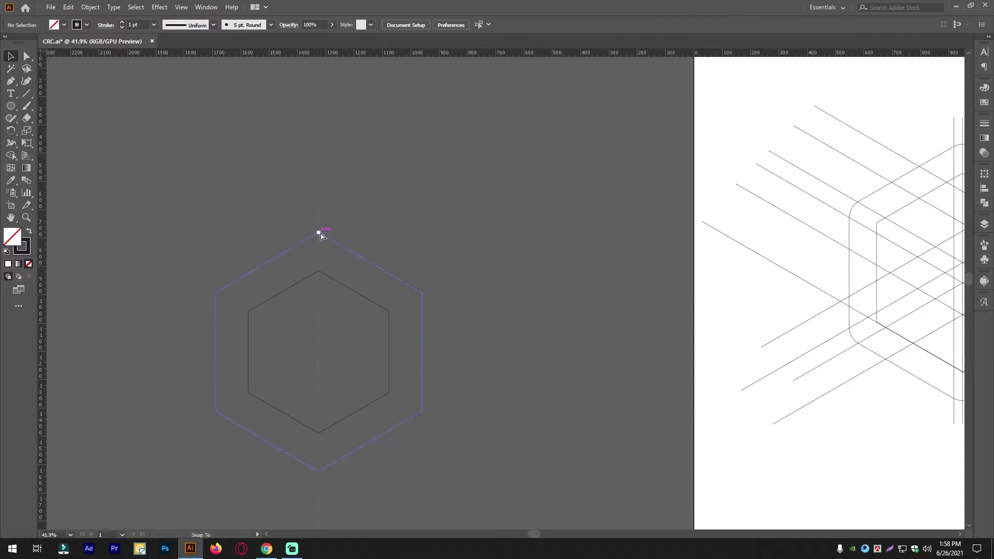
drag(320, 233, 539, 288)
click(394, 219)
drag(454, 283, 362, 284)
drag(444, 279, 414, 232)
Draw a vertical line about 1314 px long along the guide with the Pen tool, from above to below the outer hexagon.
scroll(413, 232, down, 2)
key(backslash)
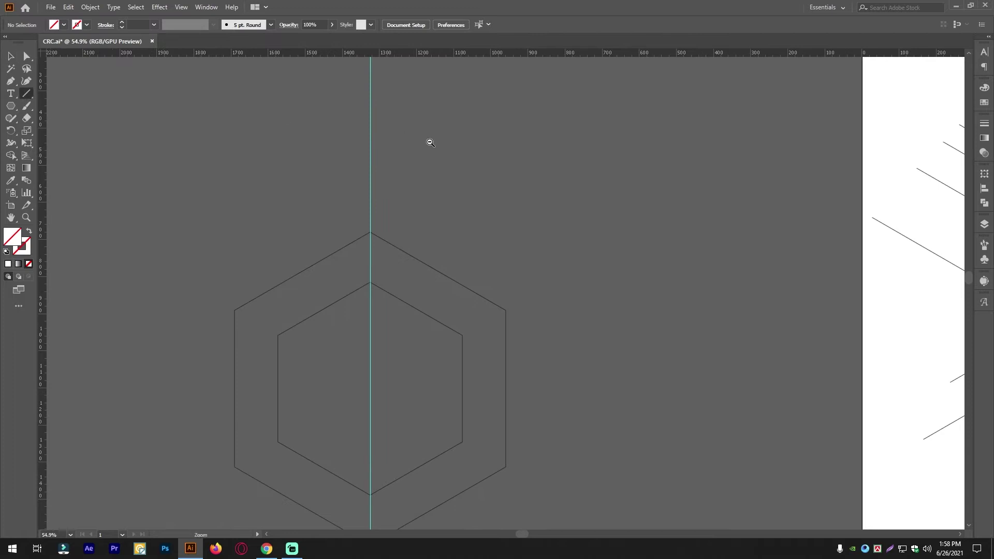
scroll(391, 180, down, 1)
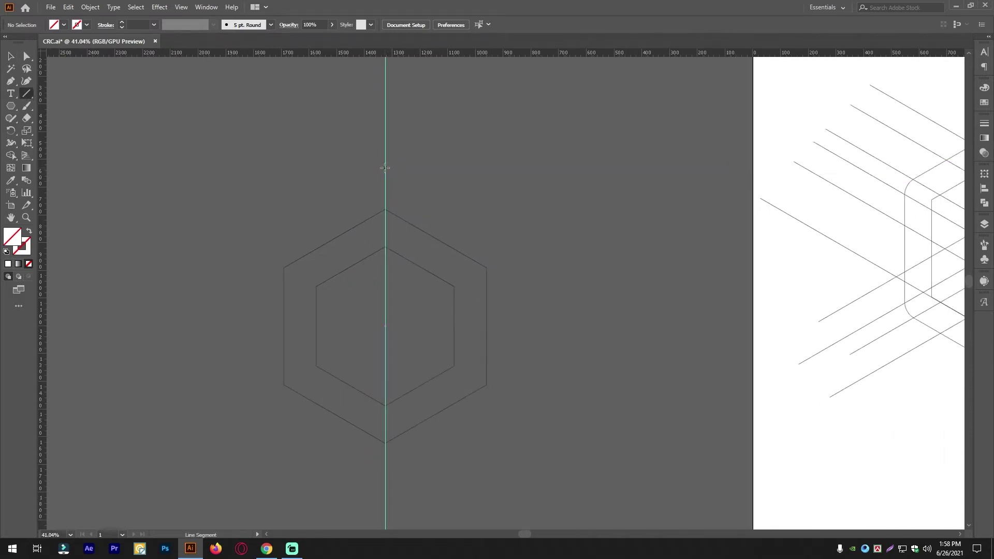
click(11, 81)
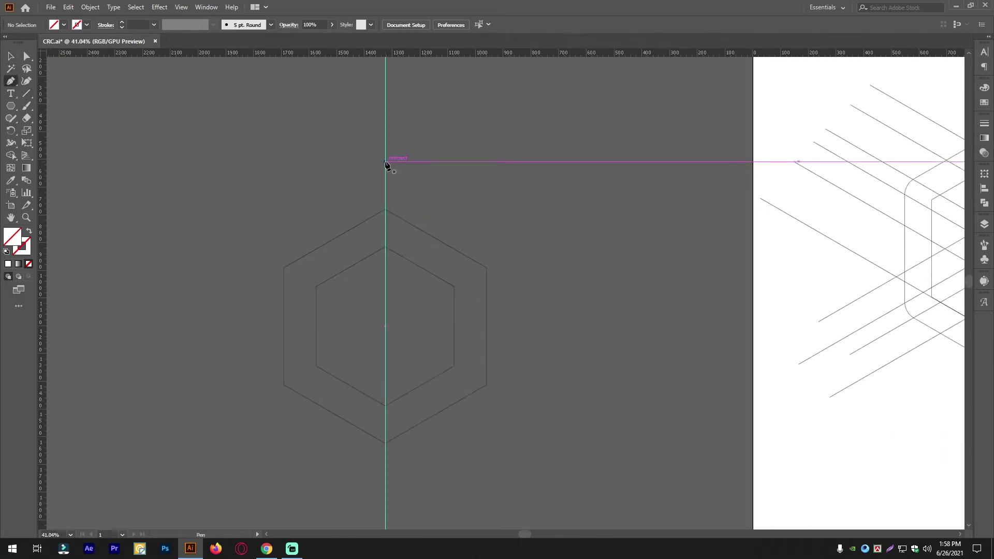
click(385, 162)
scroll(642, 271, down, 2)
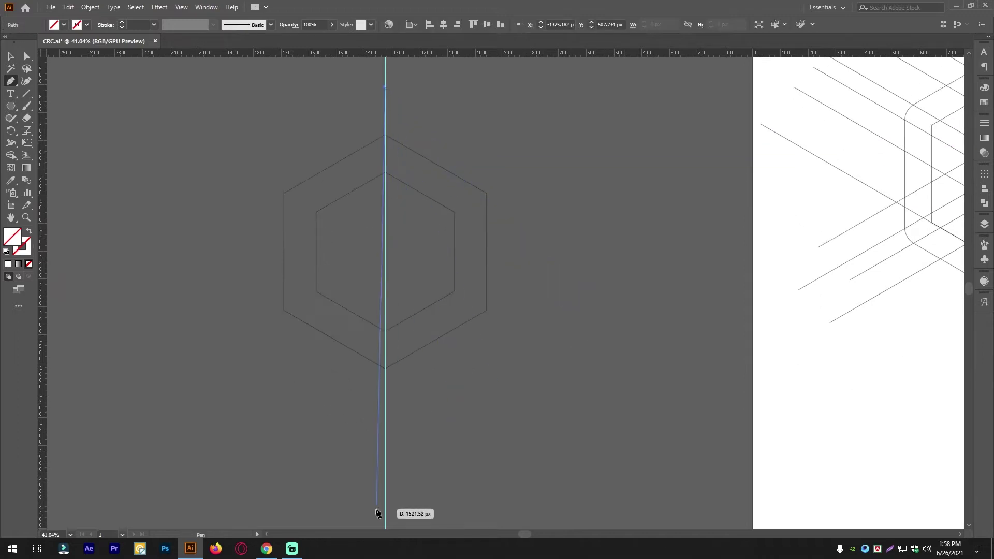
click(384, 456)
Give the vertical line the default black 1 pt stroke and no fill.
click(10, 56)
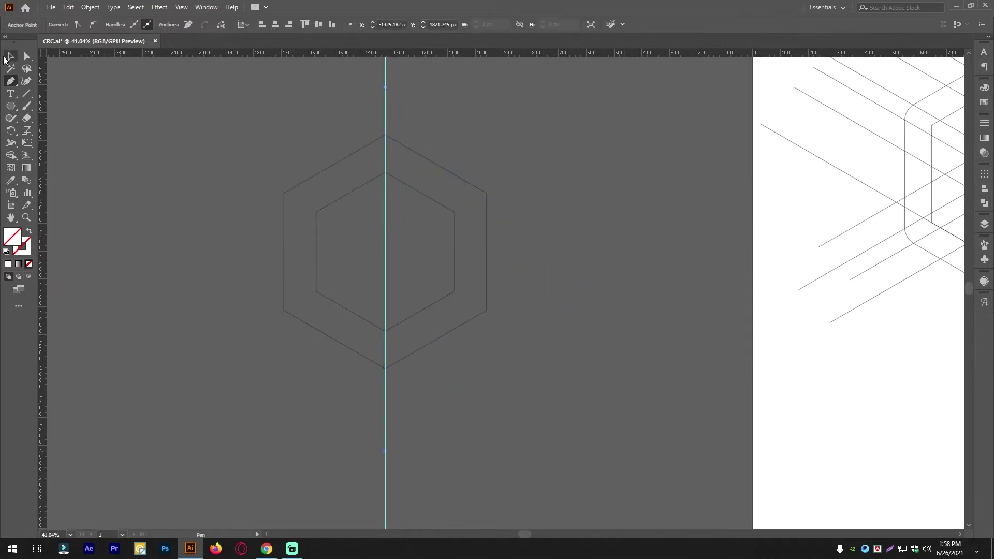
click(6, 252)
click(29, 263)
click(88, 300)
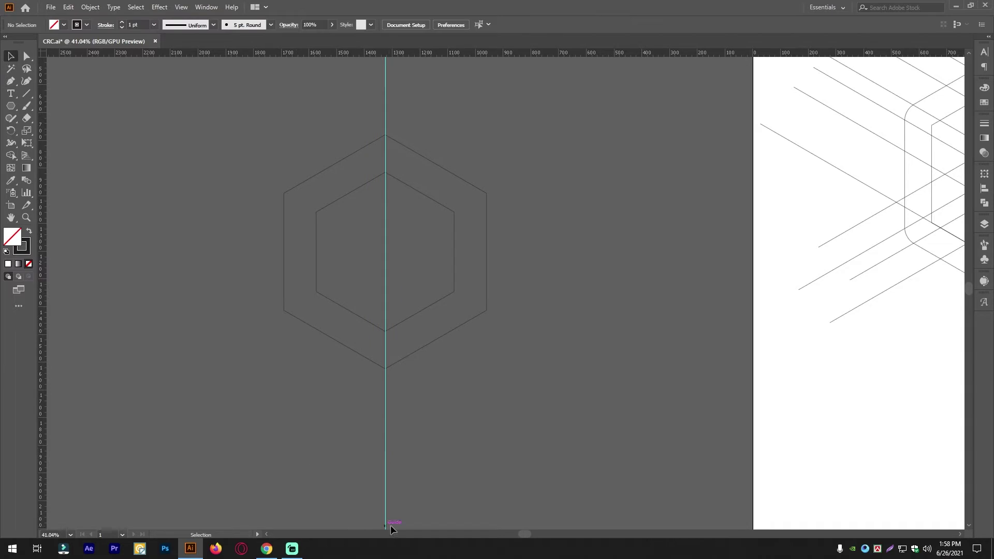
Delete the vertical guide and keep the line running through the hexagons.
drag(452, 506, 268, 453)
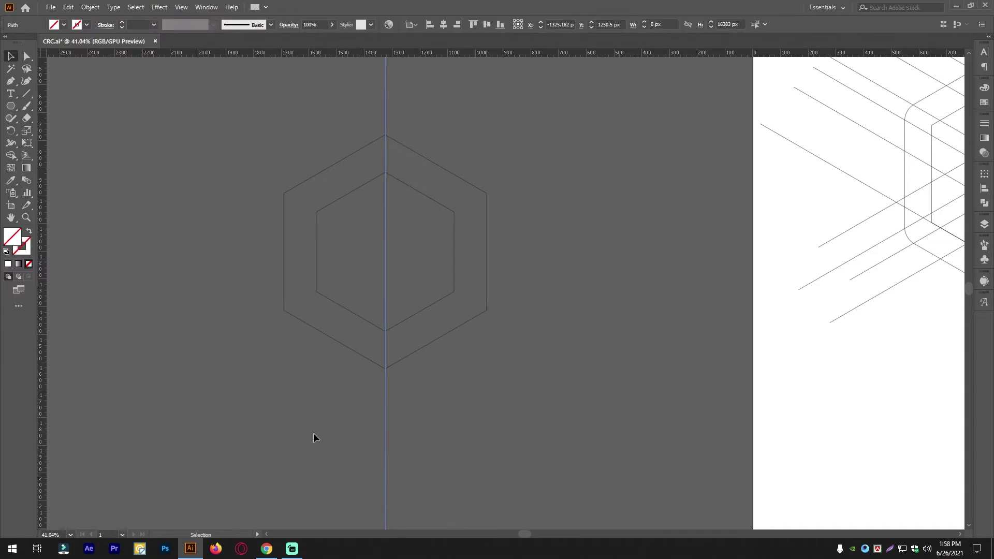
click(443, 468)
drag(345, 231, 379, 196)
drag(379, 197, 443, 284)
drag(631, 331, 566, 279)
drag(449, 291, 433, 305)
Lengthen the vertical line equally at both ends to about 1589 px.
click(384, 307)
drag(384, 109, 386, 73)
drag(601, 271, 317, 250)
click(466, 218)
key(ctrl+z)
Round all corners of the outer hexagon slightly, keeping the inner hexagon's corners sharp.
drag(318, 163, 409, 202)
drag(356, 218, 355, 181)
click(365, 233)
drag(351, 409, 387, 394)
drag(343, 263, 388, 269)
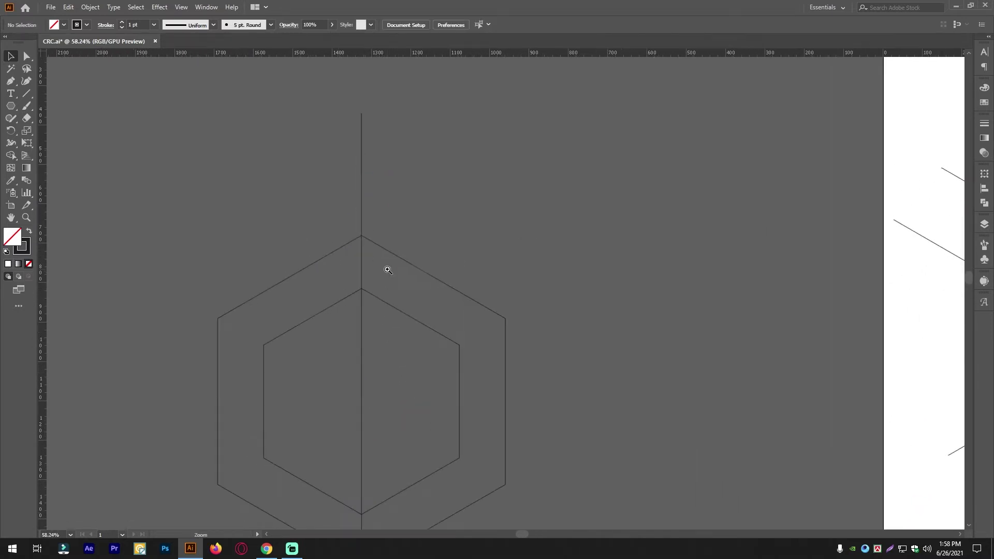
scroll(468, 310, up, 1)
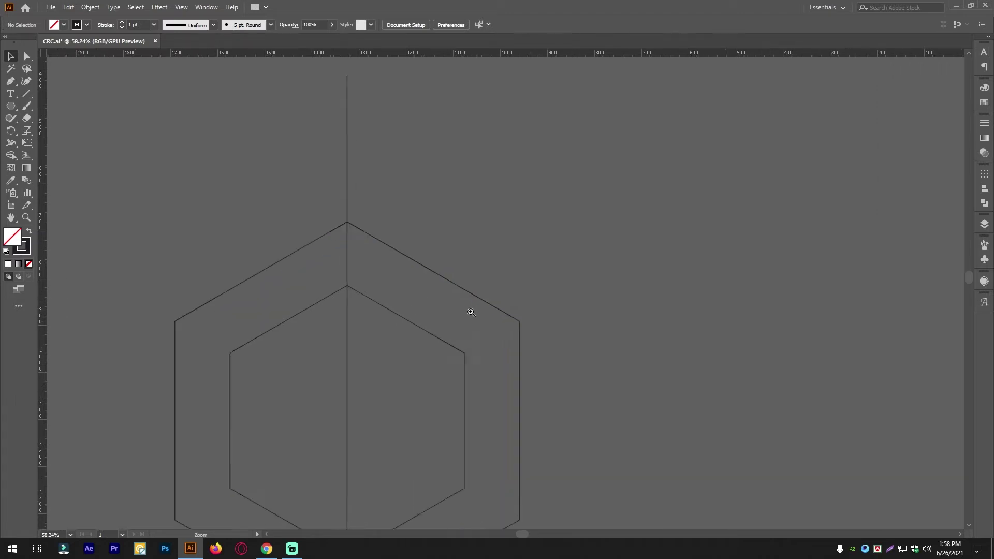
click(466, 311)
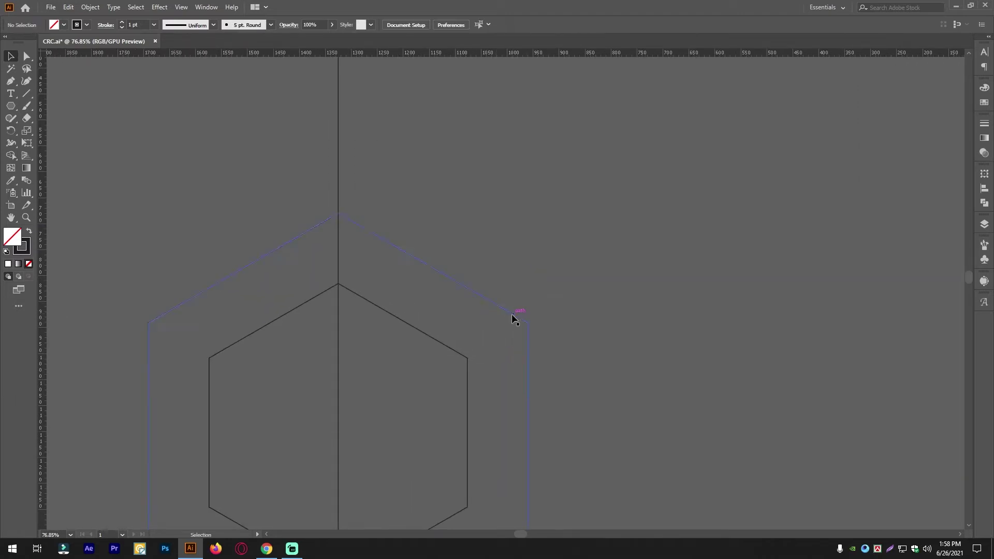
scroll(472, 311, down, 2)
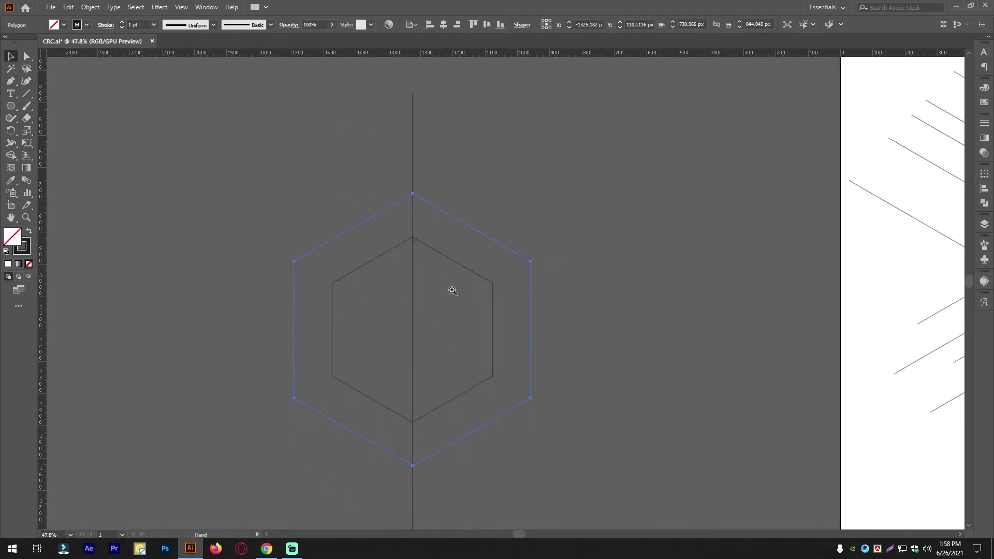
click(517, 349)
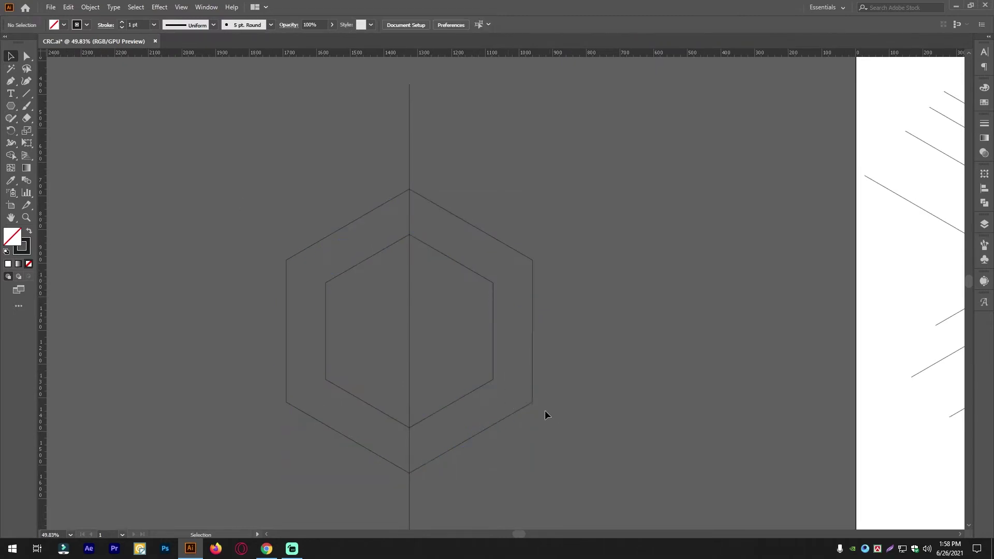
click(533, 403)
scroll(507, 383, up, 2)
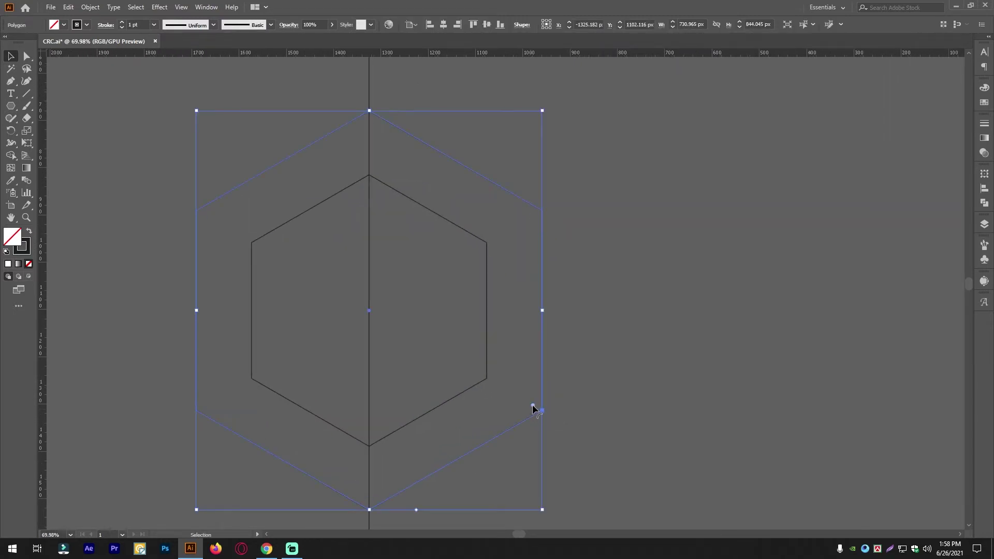
drag(533, 406, 507, 391)
click(771, 372)
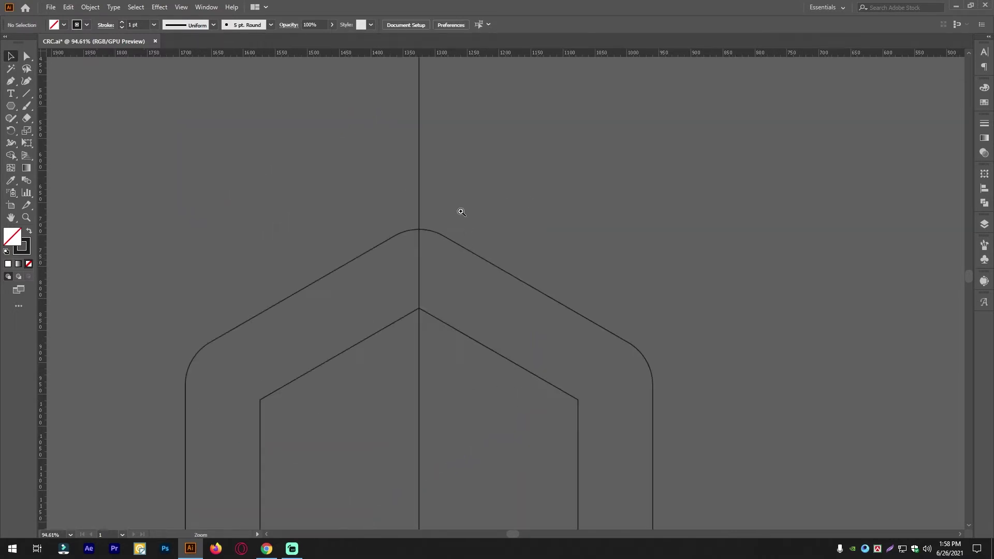
Duplicate the vertical centre line about 25 px to its left, within the rounded top corner of the outer hexagon.
drag(459, 211, 418, 225)
drag(425, 228, 586, 339)
drag(586, 339, 515, 201)
drag(515, 202, 564, 297)
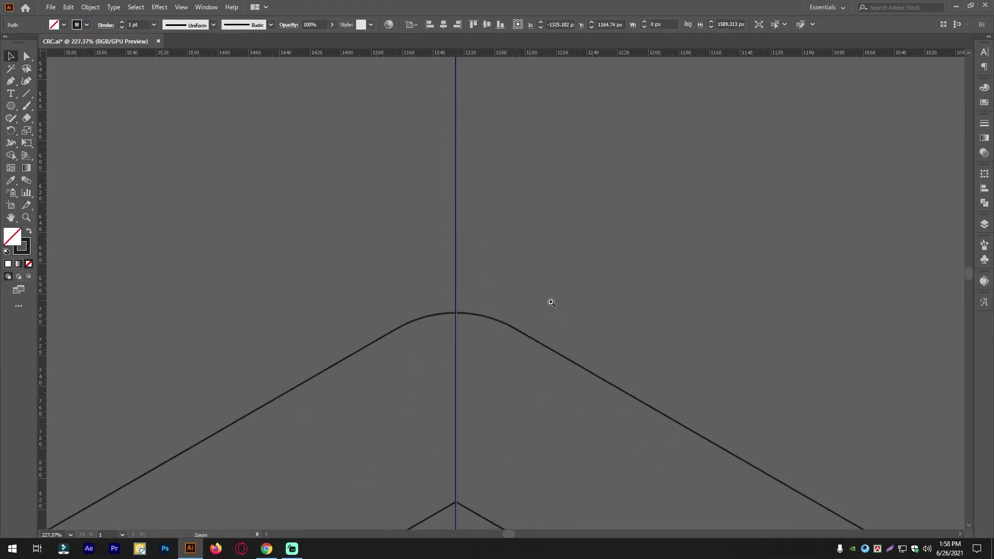
drag(448, 312, 600, 313)
key(v)
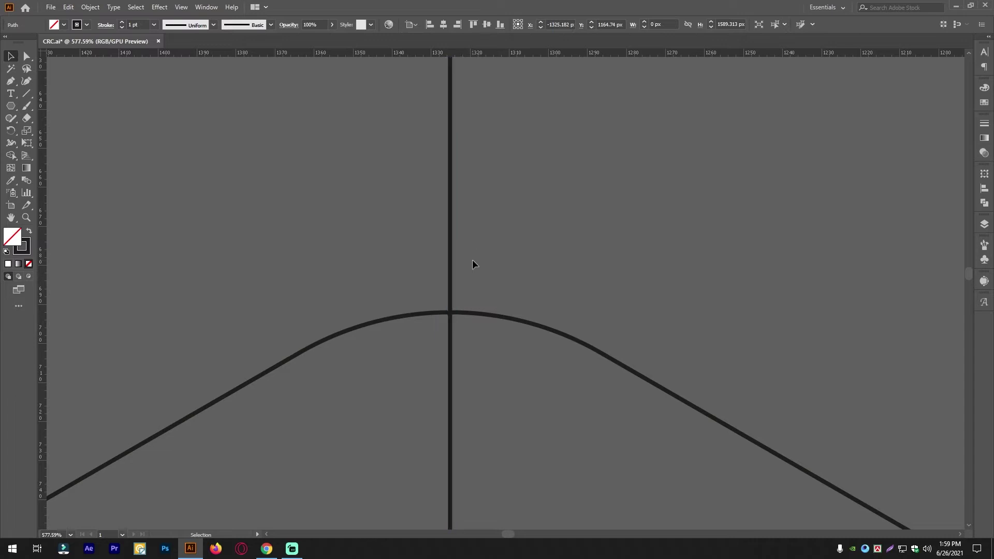
click(476, 262)
drag(507, 282, 354, 275)
click(589, 238)
key(ctrl+space)
drag(589, 237, 329, 223)
drag(623, 223, 586, 223)
drag(512, 208, 438, 197)
drag(590, 197, 820, 226)
drag(428, 222, 399, 192)
drag(464, 264, 283, 240)
drag(521, 268, 688, 290)
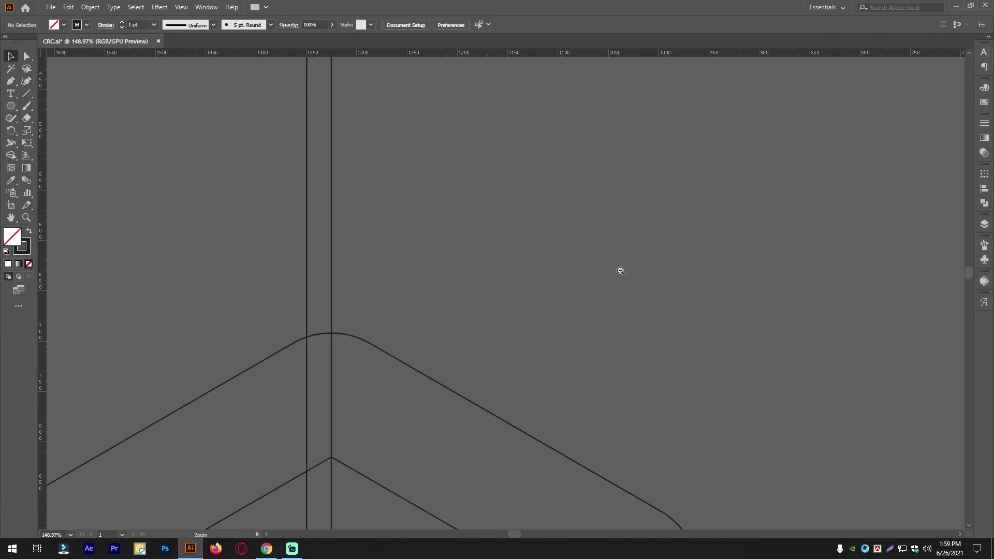
Try to duplicate the pair of vertical lines to the right of the centre line.
drag(311, 257, 445, 258)
drag(229, 238, 434, 291)
drag(324, 314, 370, 359)
click(375, 356)
key(ctrl+z)
click(313, 344)
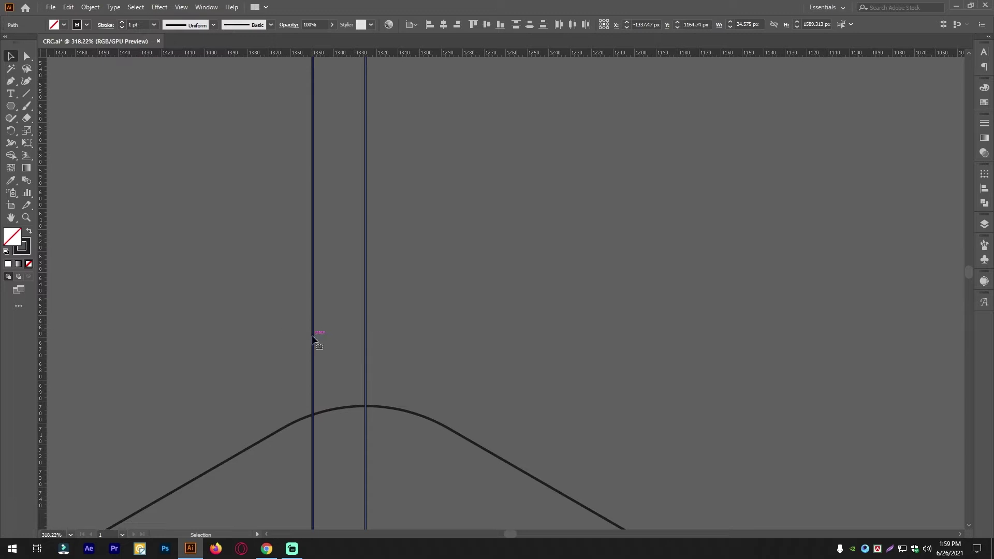
drag(313, 337, 725, 337)
drag(298, 364, 482, 393)
click(248, 315)
drag(248, 315, 467, 409)
drag(496, 319, 160, 312)
key(ctrl+z)
Duplicate a vertical line about 25 px to the right of the centre line and delete the surplus copy.
click(661, 328)
drag(459, 328, 321, 297)
drag(561, 309, 437, 302)
drag(361, 325, 384, 327)
drag(218, 309, 542, 386)
drag(252, 352, 329, 366)
drag(466, 350, 358, 334)
drag(500, 334, 243, 337)
drag(155, 336, 178, 338)
click(169, 297)
drag(155, 297, 365, 352)
drag(286, 355, 521, 396)
click(112, 259)
drag(290, 310, 158, 293)
click(157, 293)
drag(328, 321, 170, 311)
drag(295, 320, 315, 316)
key(Delete)
Group the three evenly spaced vertical lines running through the hexagons.
drag(436, 303, 104, 222)
drag(403, 372, 540, 384)
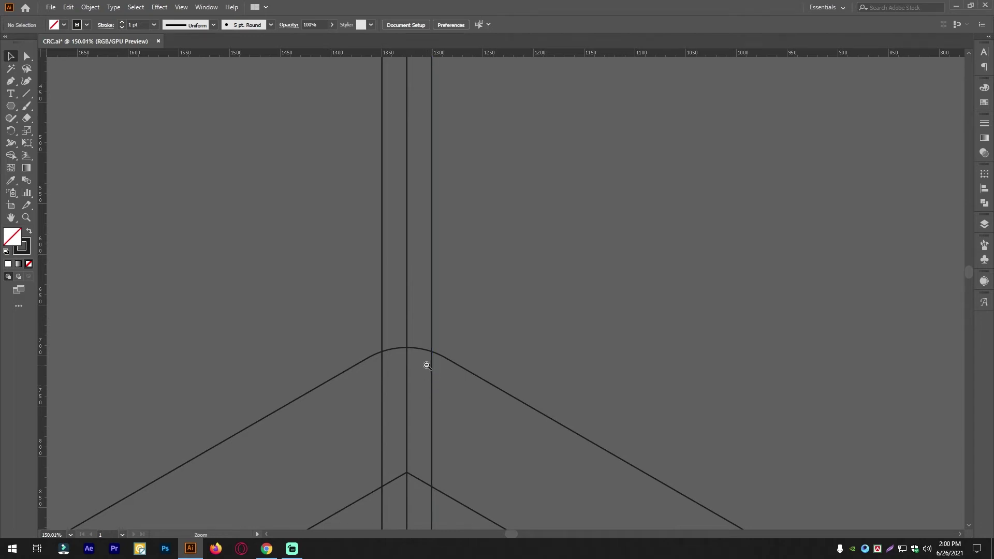
scroll(426, 364, up, 3)
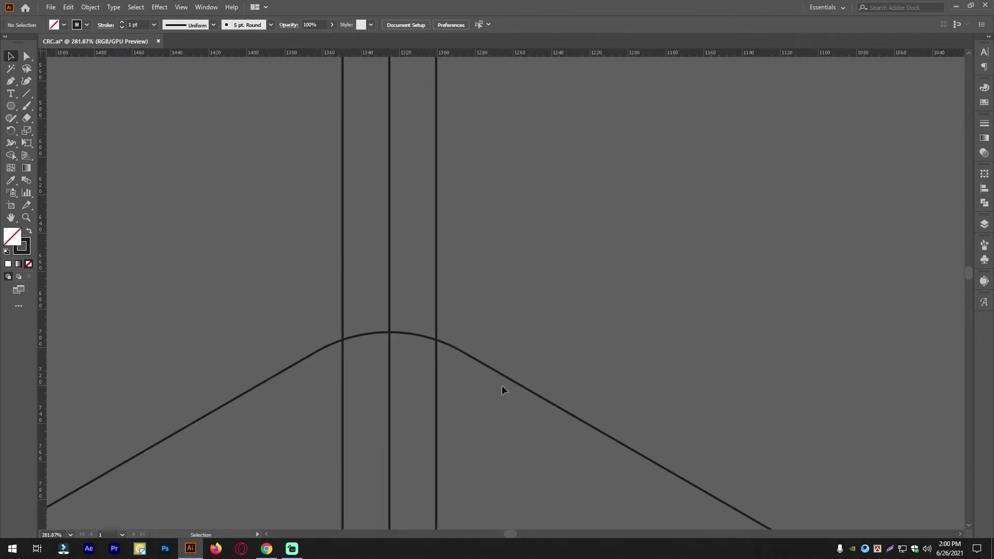
scroll(464, 362, down, 5)
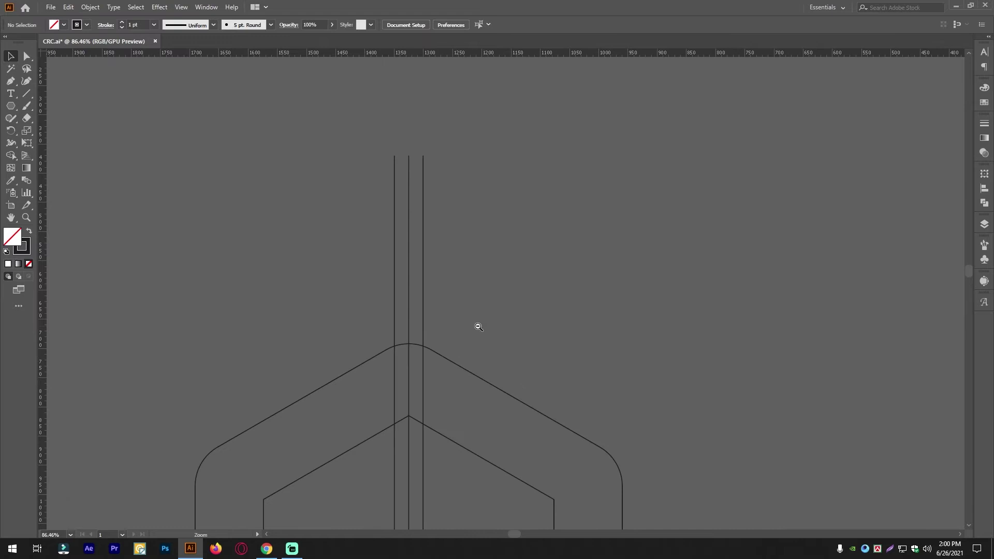
drag(280, 183, 485, 244)
key(ctrl+g)
click(485, 248)
Duplicate the three-line group in place and rotate the copy to a 45° diagonal descending to the right.
key(space)
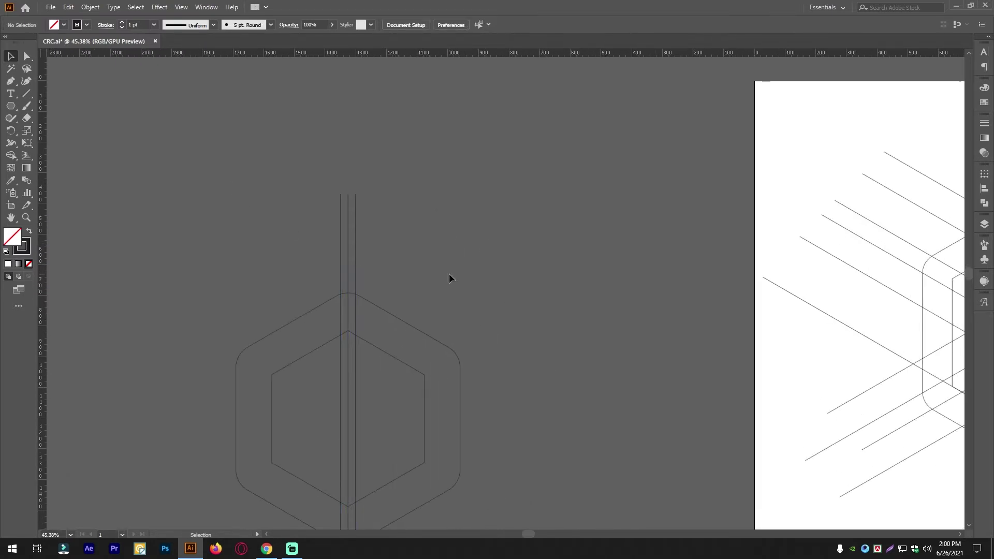
key(ctrl+z)
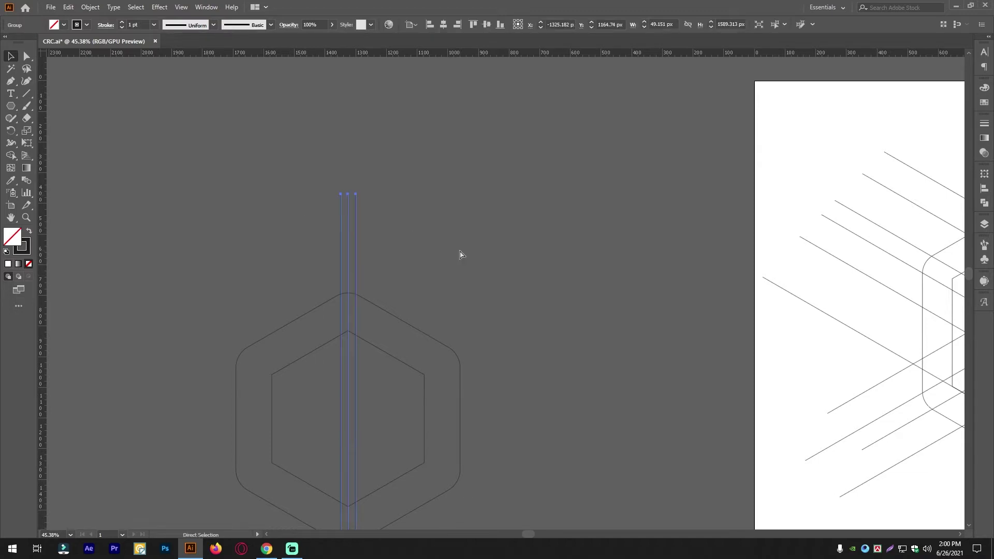
scroll(505, 280, down, 1)
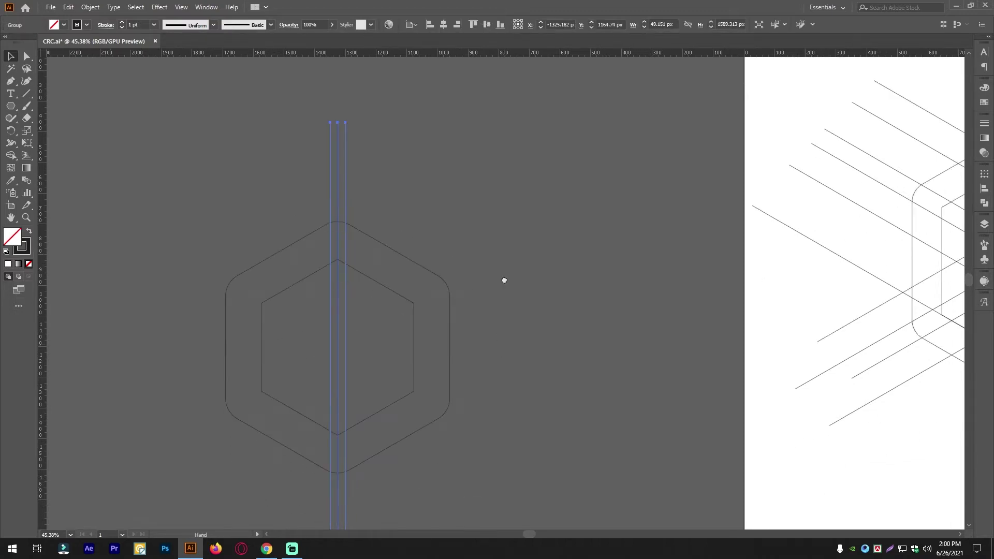
scroll(414, 193, down, 1)
drag(406, 191, 412, 197)
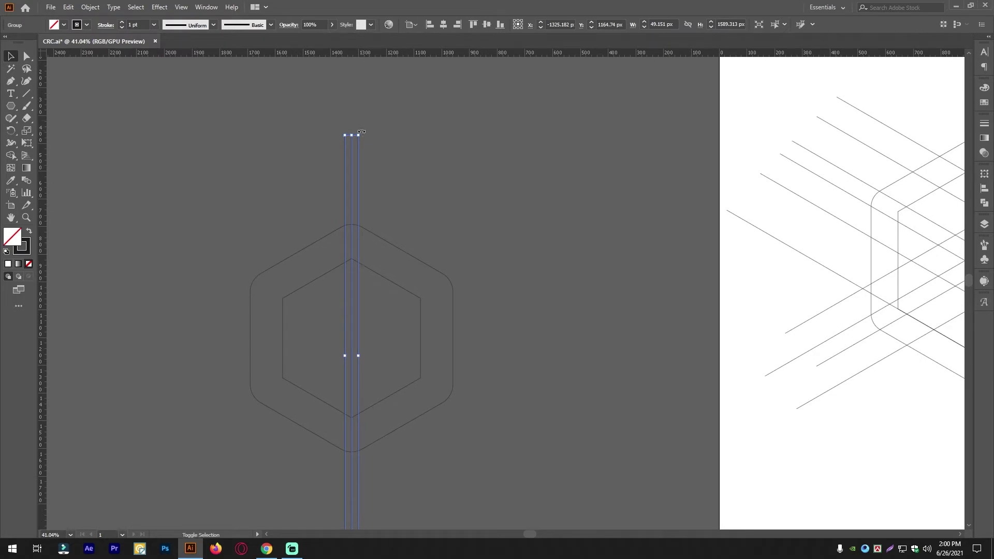
drag(364, 131, 568, 471)
scroll(379, 434, up, 2)
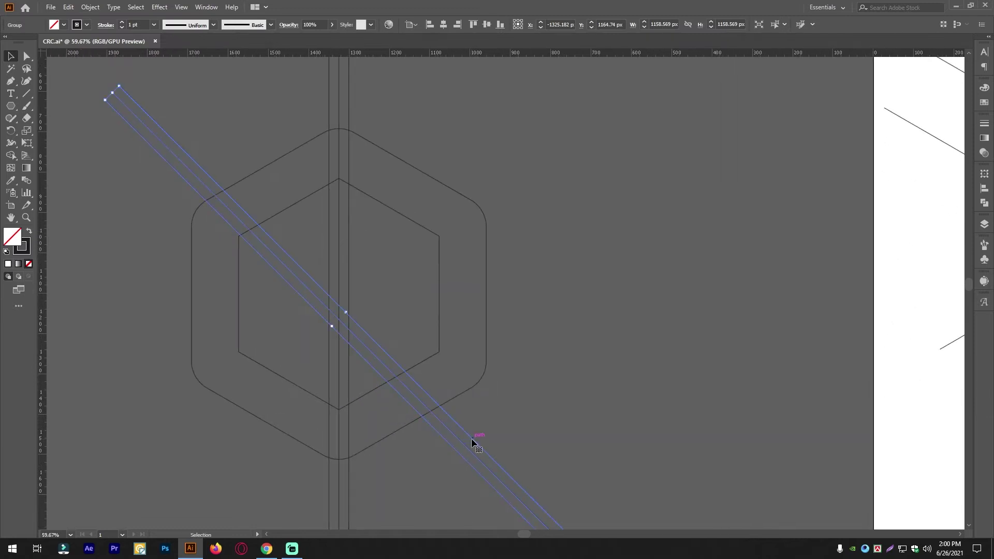
Move the diagonal line group so its middle line runs near the inner hexagon's lower-right corner.
drag(468, 450, 492, 406)
scroll(467, 370, up, 4)
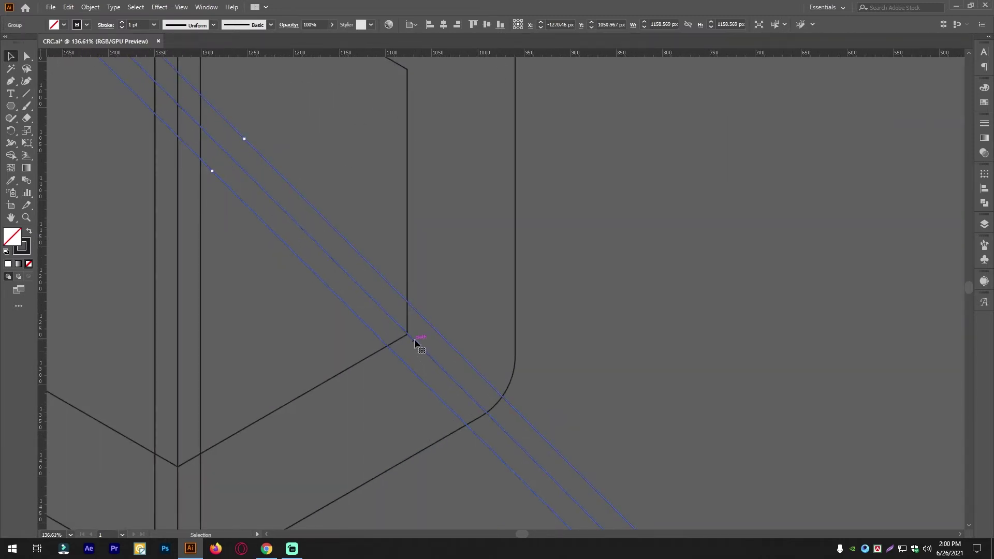
click(513, 383)
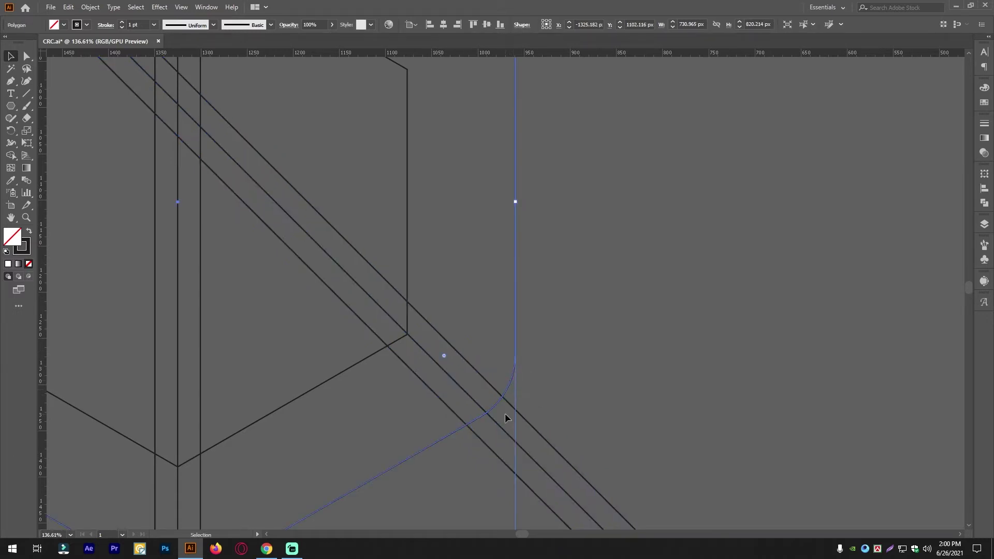
drag(477, 376, 426, 371)
Rotate the diagonal group to a shallower slope and shift its middle line onto the inner hexagon's lower-right corner.
drag(512, 479, 607, 449)
drag(629, 482, 642, 452)
scroll(603, 406, up, 4)
scroll(459, 363, up, 2)
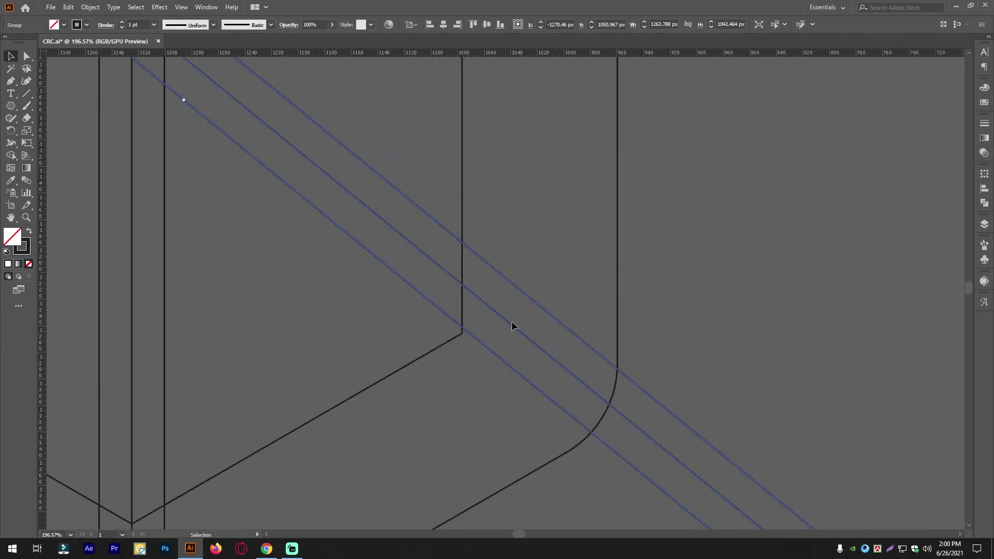
drag(507, 325, 705, 377)
click(469, 365)
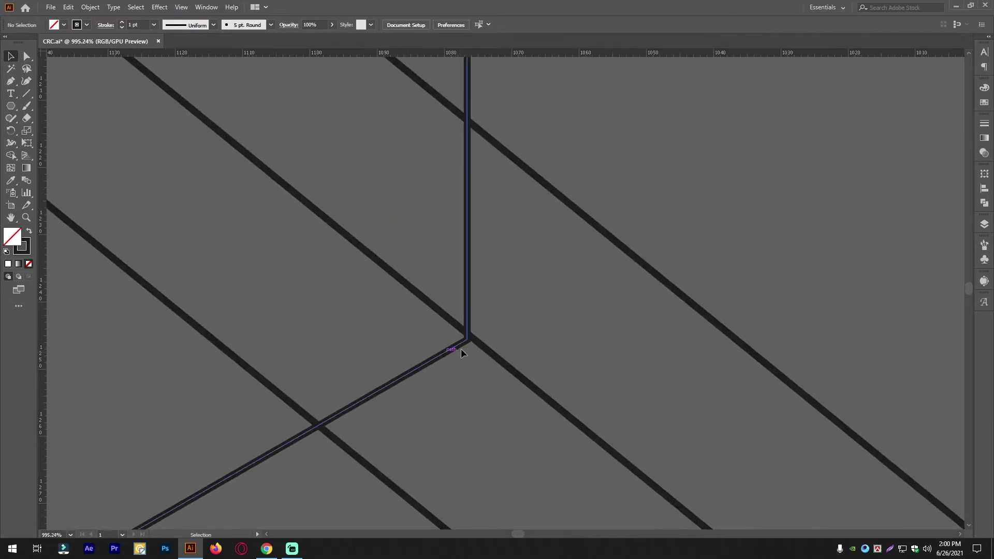
drag(465, 344, 433, 313)
drag(580, 341, 496, 349)
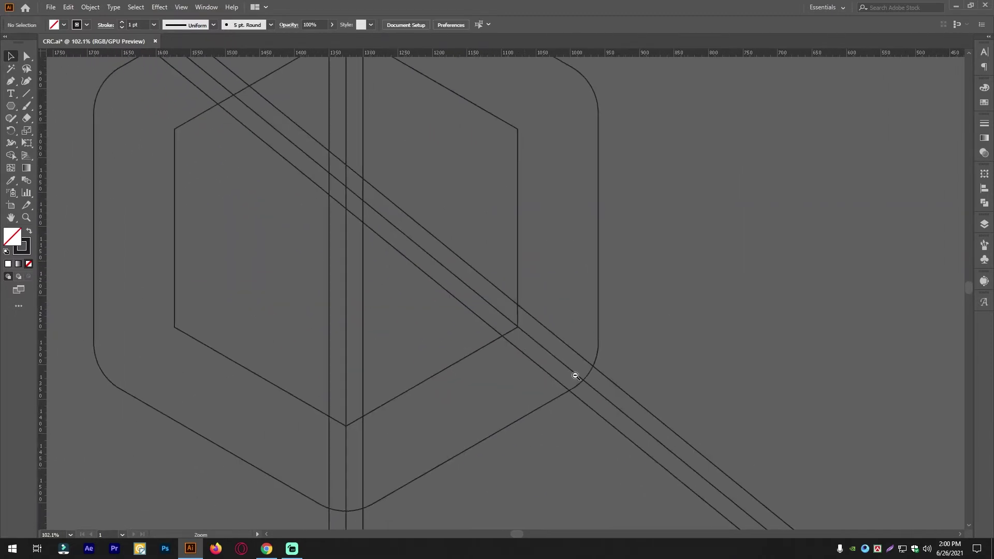
scroll(680, 390, up, 3)
Flatten the diagonal group further to about 1298 × 997 px and realign its middle line with the inner lower-right corner.
click(639, 415)
scroll(637, 418, down, 3)
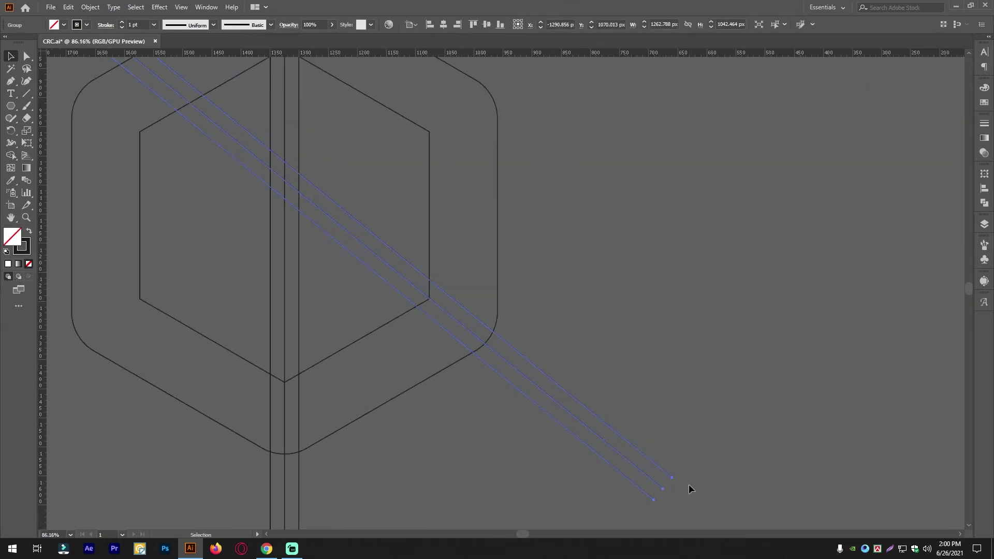
scroll(433, 292, up, 5)
scroll(497, 347, down, 5)
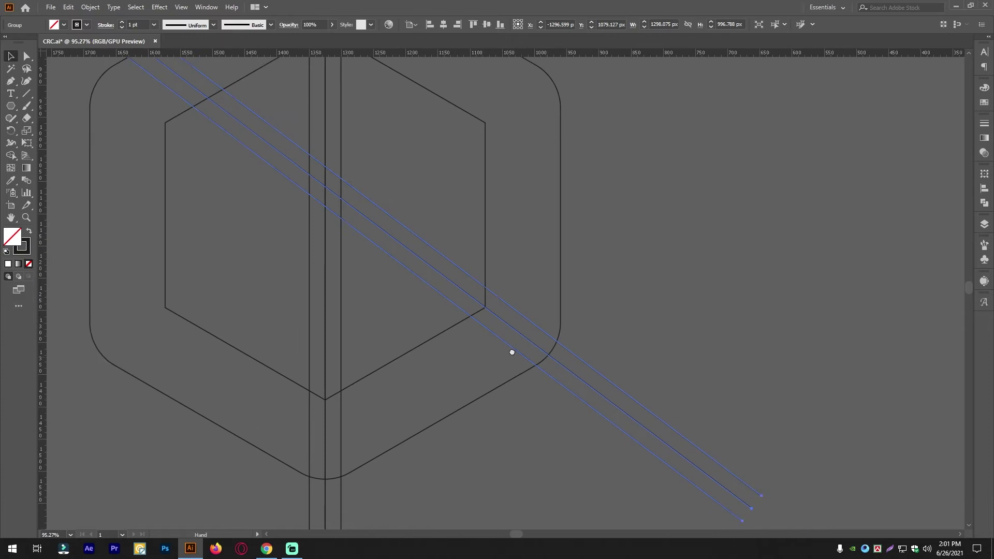
drag(728, 488, 731, 485)
click(621, 332)
mouse_move(478, 323)
mouse_down()
mouse_move(554, 333)
mouse_move(447, 279)
mouse_move(460, 319)
mouse_up()
scroll(483, 286, up, 4)
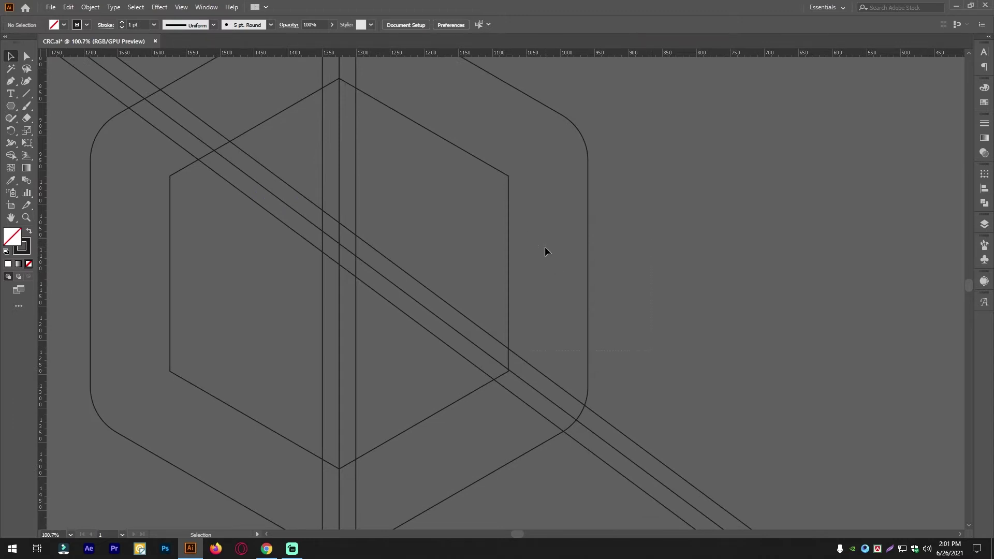
Remove the rounding from all corners of the outer hexagon so they are sharp.
scroll(545, 251, down, 3)
click(590, 310)
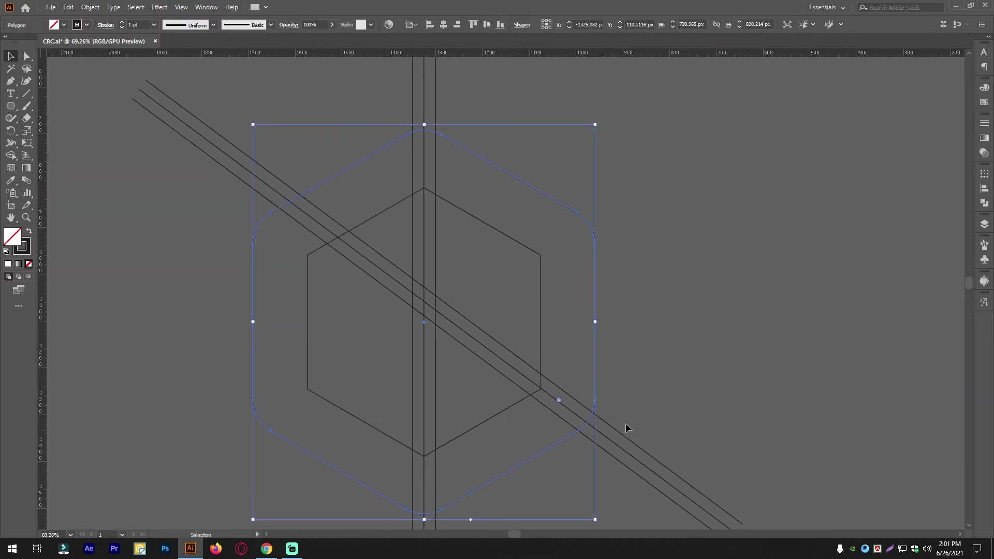
drag(560, 400, 702, 436)
click(664, 382)
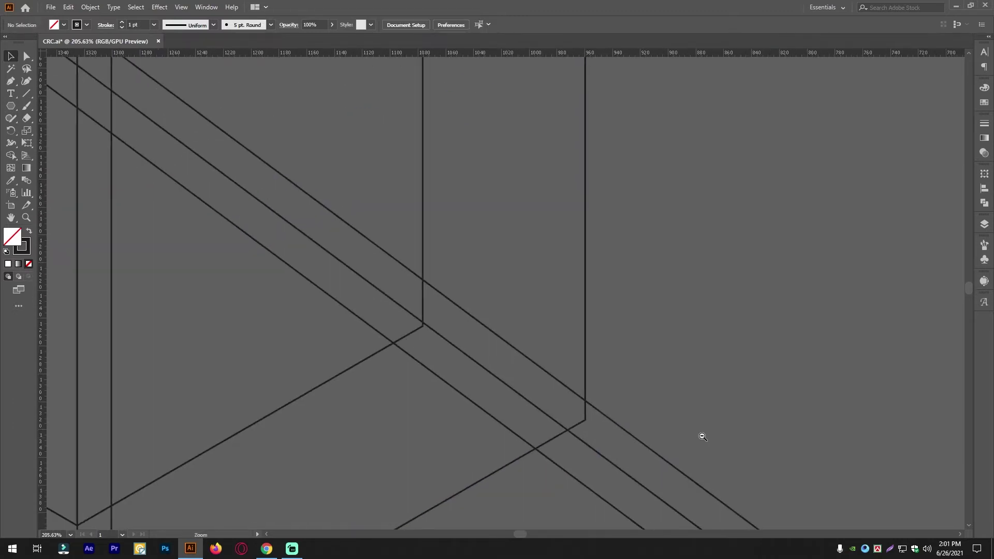
Rotate the diagonal group to about 1380 × 873 px and move its middle line towards the lower-right corners of both hexagons.
drag(592, 467, 538, 413)
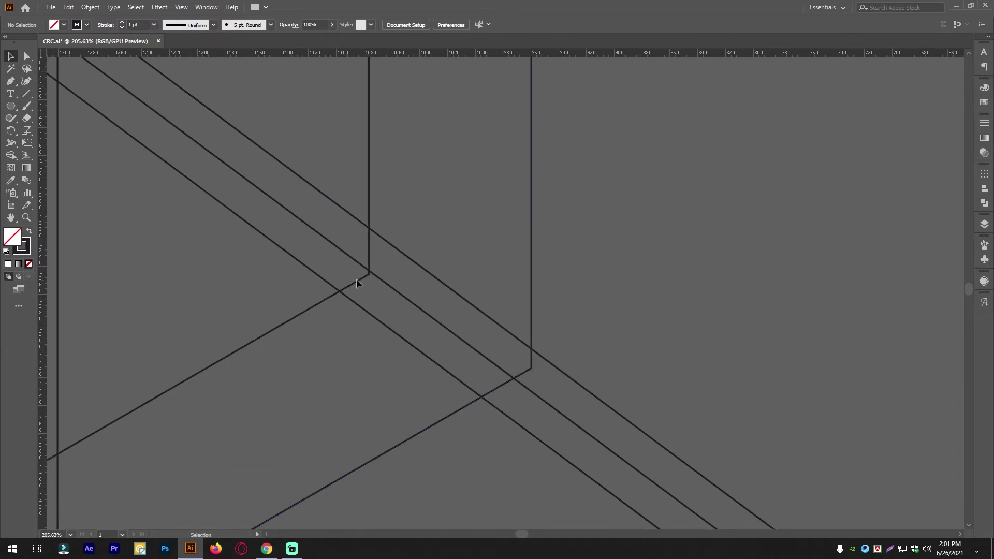
click(647, 433)
drag(624, 369, 597, 341)
drag(767, 470, 685, 346)
scroll(696, 378, down, 1)
drag(717, 399, 731, 383)
scroll(701, 290, up, 4)
scroll(450, 321, down, 4)
drag(694, 443, 710, 419)
scroll(530, 335, up, 3)
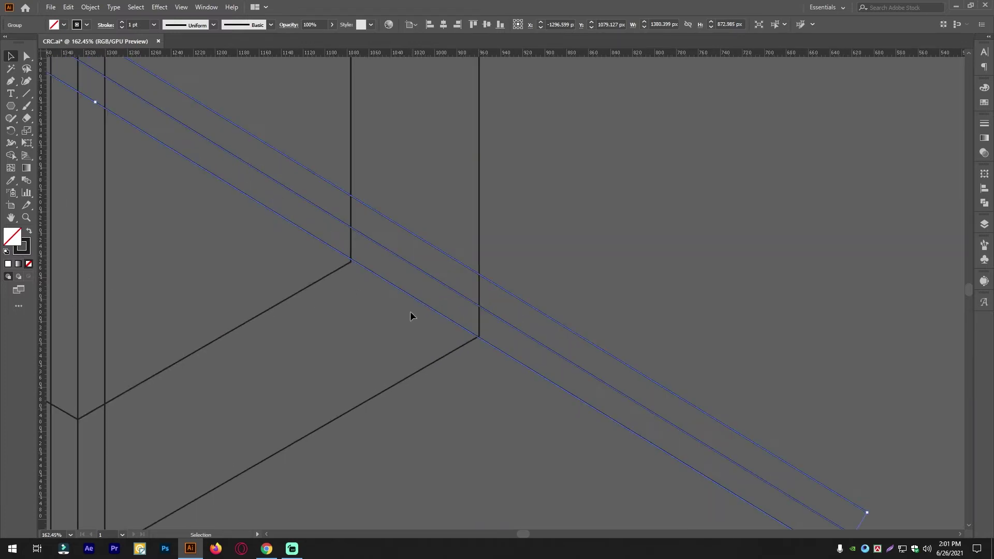
drag(423, 272, 520, 304)
scroll(520, 305, down, 5)
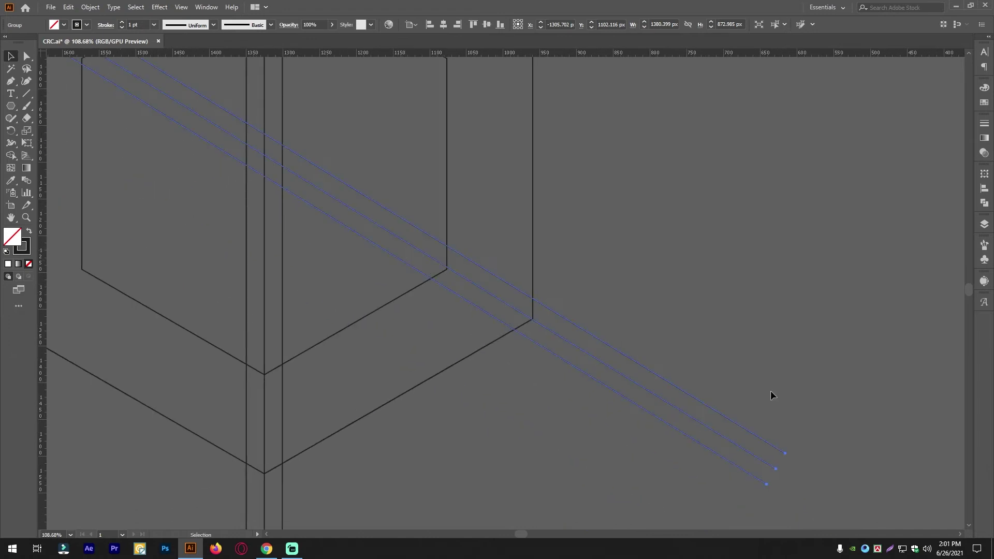
Refine the diagonal group's rotation to about 1397 × 844 px and shift its middle line closer to both lower-right corners.
drag(791, 455, 796, 449)
scroll(559, 300, up, 4)
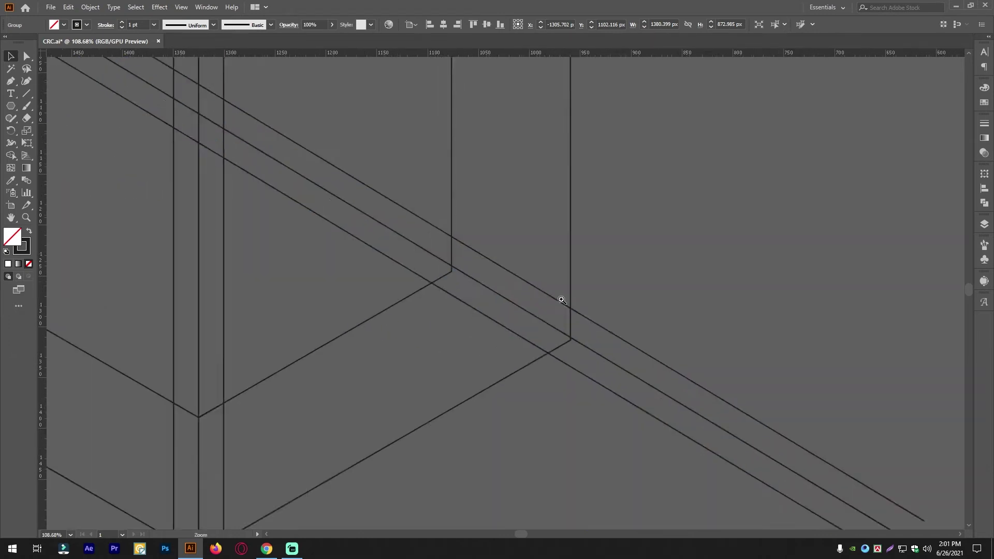
scroll(394, 237, down, 3)
drag(898, 499, 899, 496)
scroll(448, 259, up, 4)
drag(394, 235, 341, 255)
scroll(521, 251, down, 6)
scroll(456, 218, up, 5)
scroll(342, 264, down, 3)
scroll(523, 336, up, 5)
scroll(482, 243, up, 5)
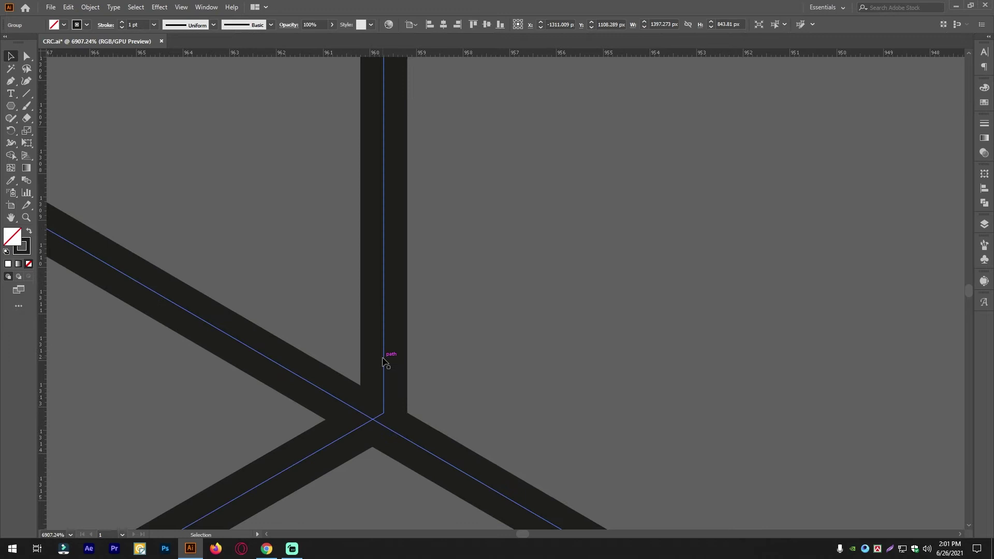
scroll(384, 361, down, 10)
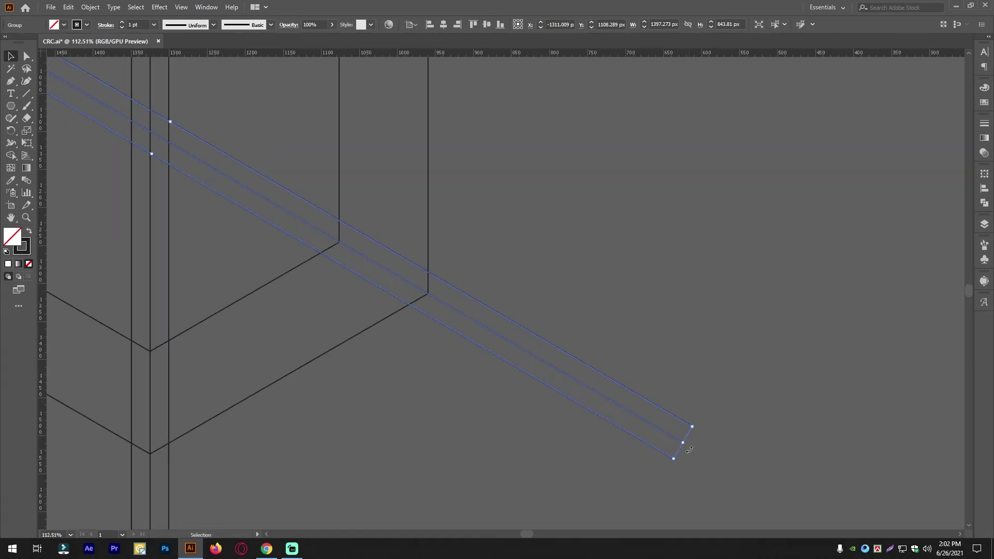
Fine-tune the diagonal group's rotation to about 1399 × 840 px and nudge its middle line through both lower-right hexagon corners.
drag(690, 447, 690, 444)
scroll(429, 325, up, 5)
drag(429, 325, 551, 443)
scroll(544, 298, up, 4)
drag(545, 298, 544, 456)
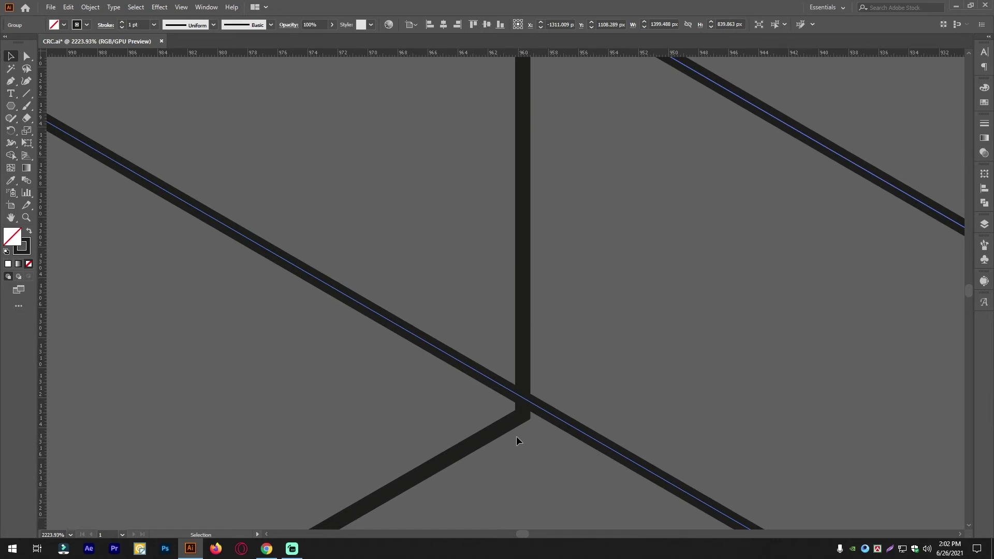
click(534, 409)
drag(535, 411, 516, 424)
scroll(537, 424, up, 3)
click(429, 443)
scroll(434, 453, down, 5)
drag(185, 428, 622, 509)
scroll(325, 180, up, 4)
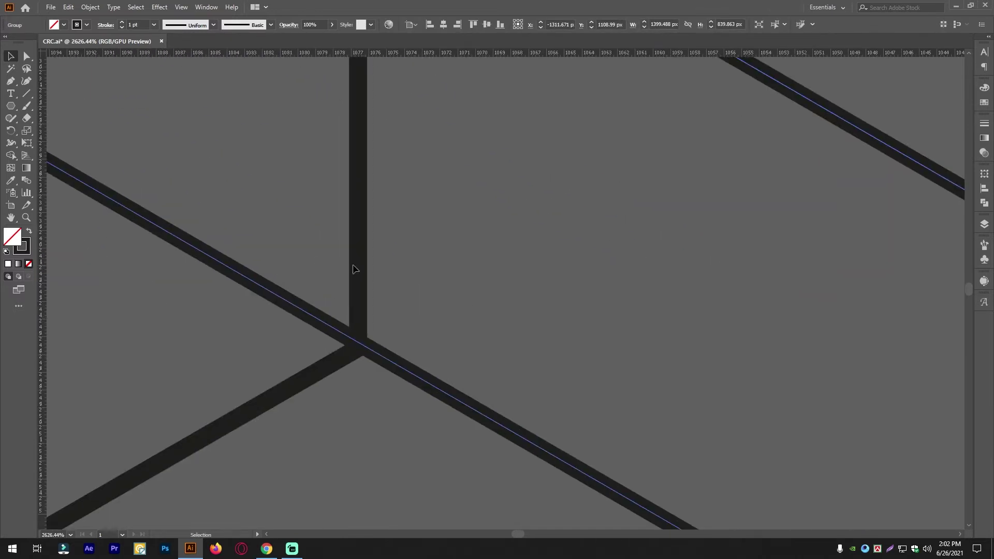
scroll(207, 271, down, 12)
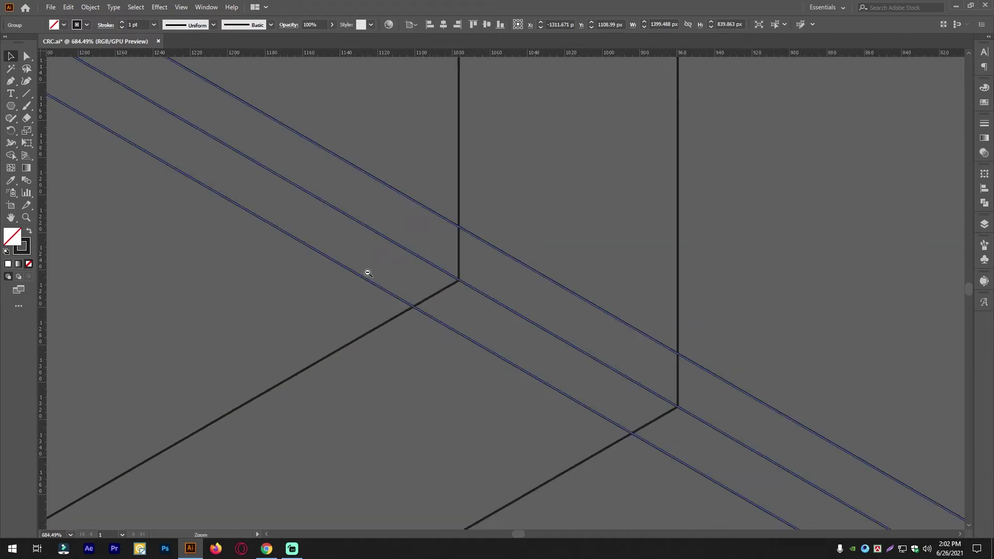
Examine how the diagonal group's middle line meets the lower-right corners of the inner and outer hexagons.
drag(519, 330, 482, 317)
click(750, 291)
drag(661, 289, 593, 289)
drag(650, 417, 588, 414)
drag(647, 331, 608, 320)
drag(660, 364, 756, 339)
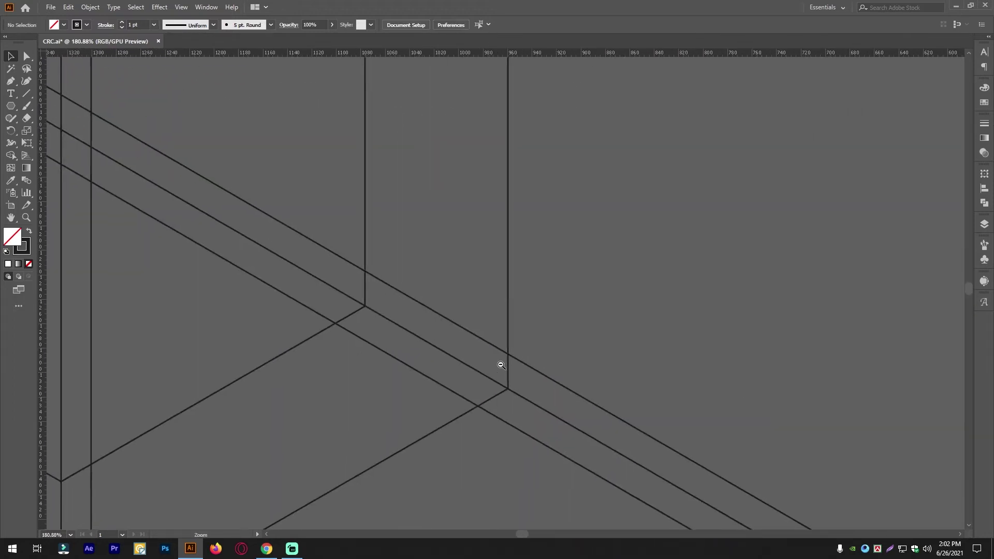
drag(606, 383, 352, 324)
drag(486, 183, 595, 223)
drag(615, 364, 566, 218)
drag(615, 426, 580, 379)
scroll(562, 357, up, 4)
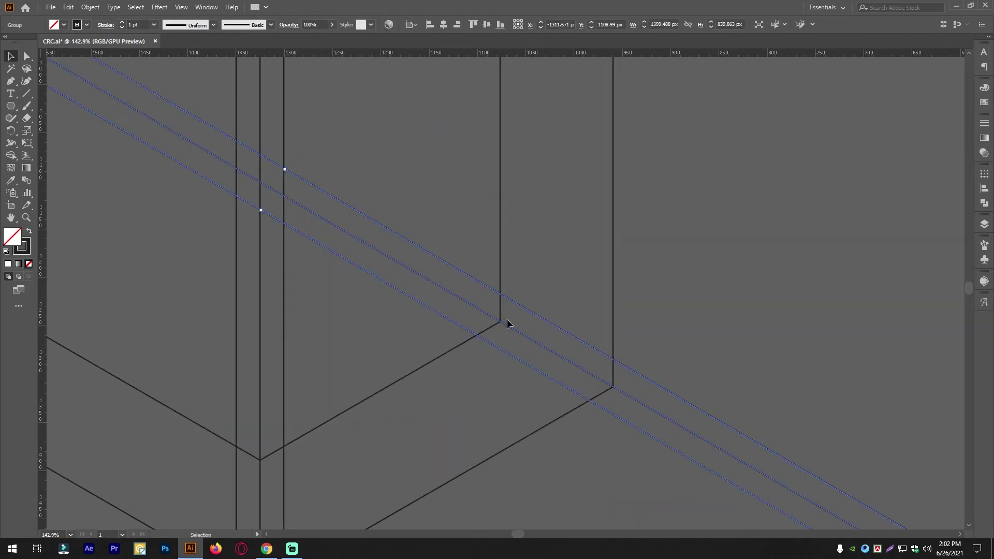
click(560, 350)
drag(510, 344, 577, 340)
click(577, 340)
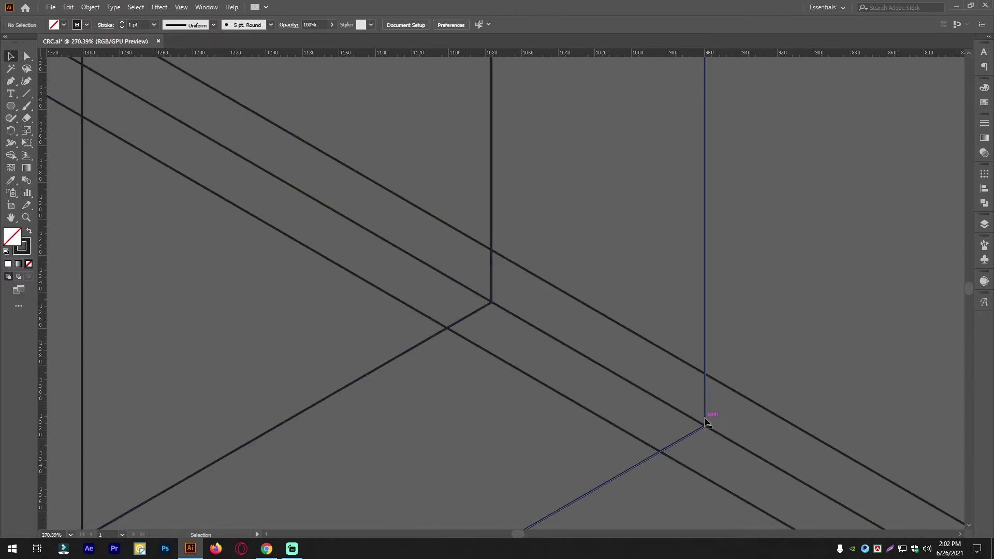
scroll(612, 330, down, 5)
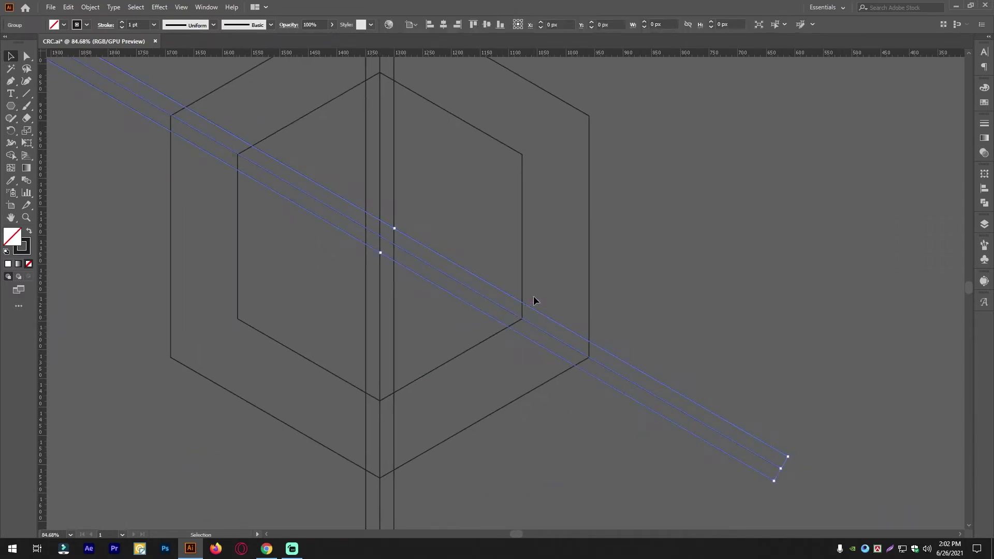
Create a mirrored copy of the diagonal line group, reflected across the vertical axis.
scroll(546, 357, down, 2)
right_click(685, 353)
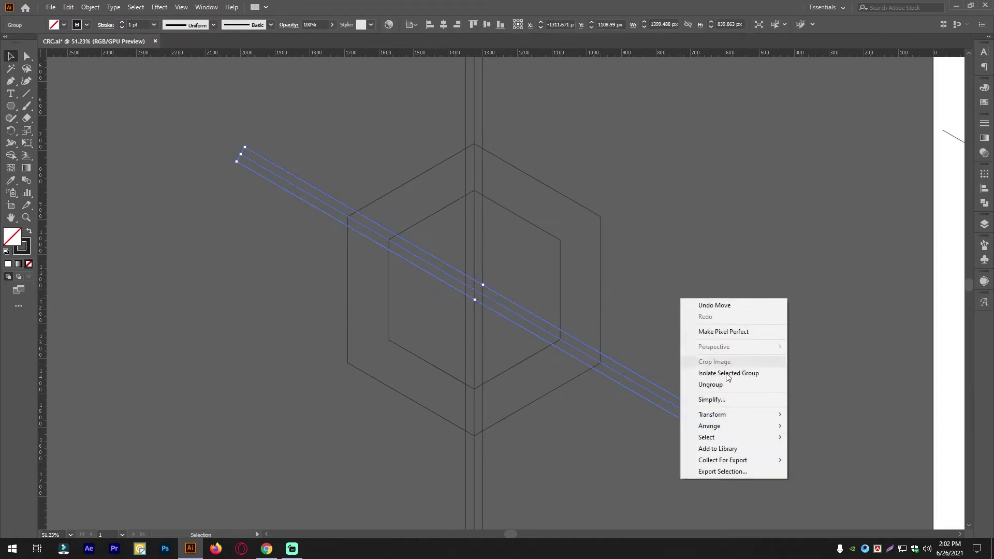
click(628, 212)
drag(625, 418, 683, 321)
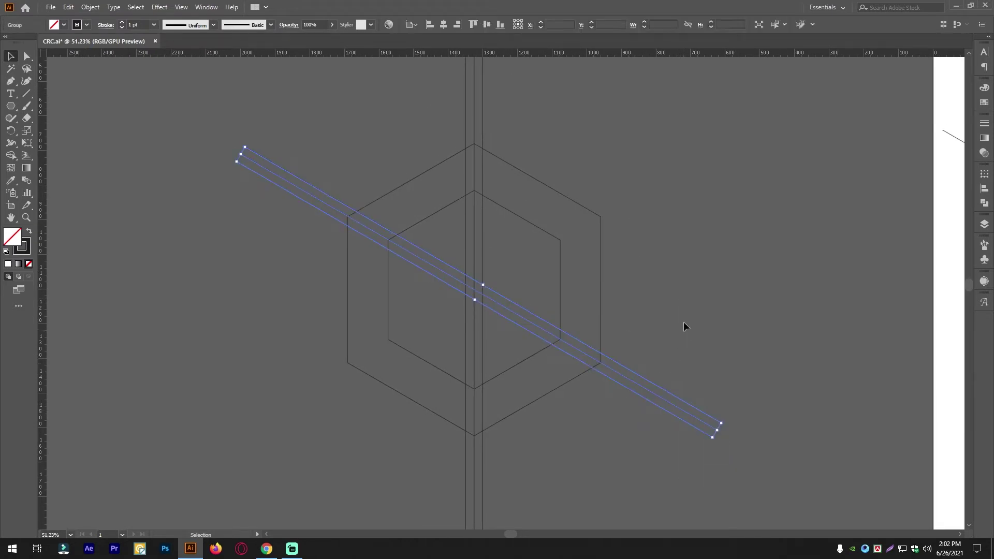
right_click(684, 296)
mouse_move(723, 415)
click(832, 450)
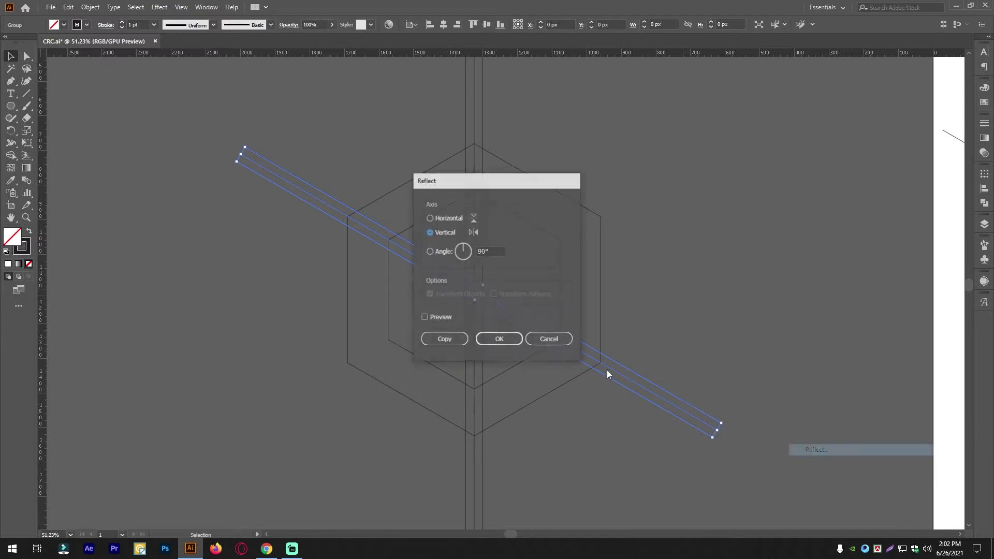
click(440, 340)
Move the mirrored diagonal group so its middle line passes through the lower-left corners of the inner and outer hexagons.
scroll(372, 356, up, 7)
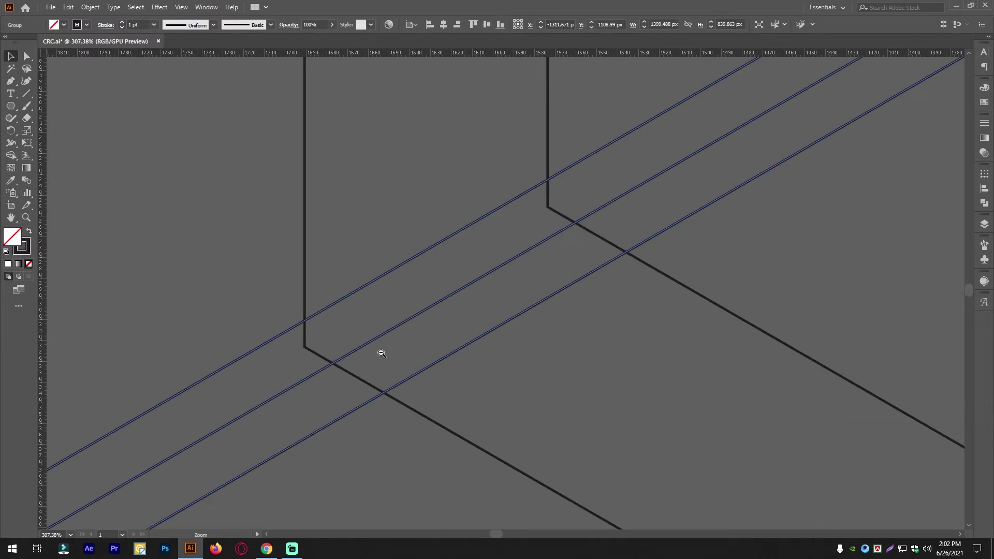
drag(480, 276, 448, 266)
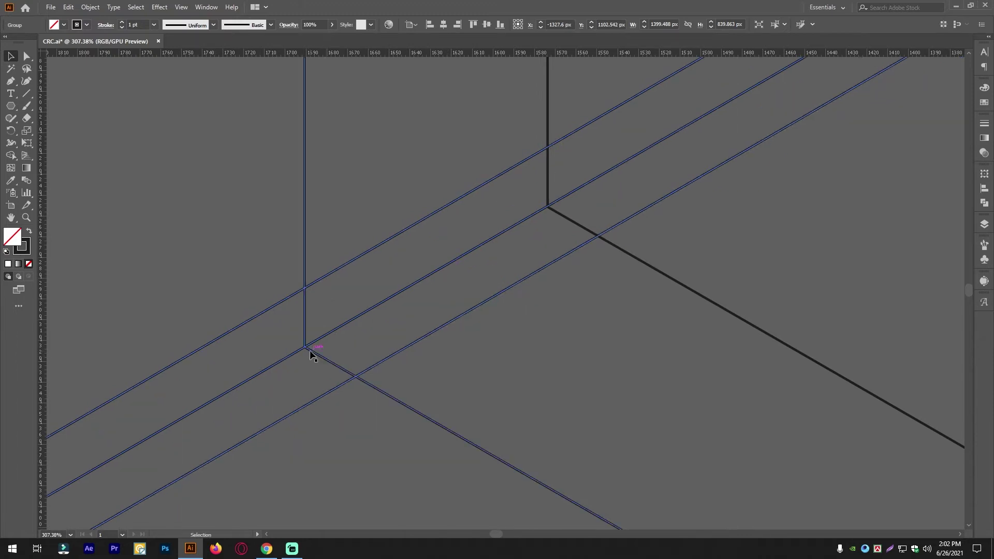
scroll(314, 354, up, 10)
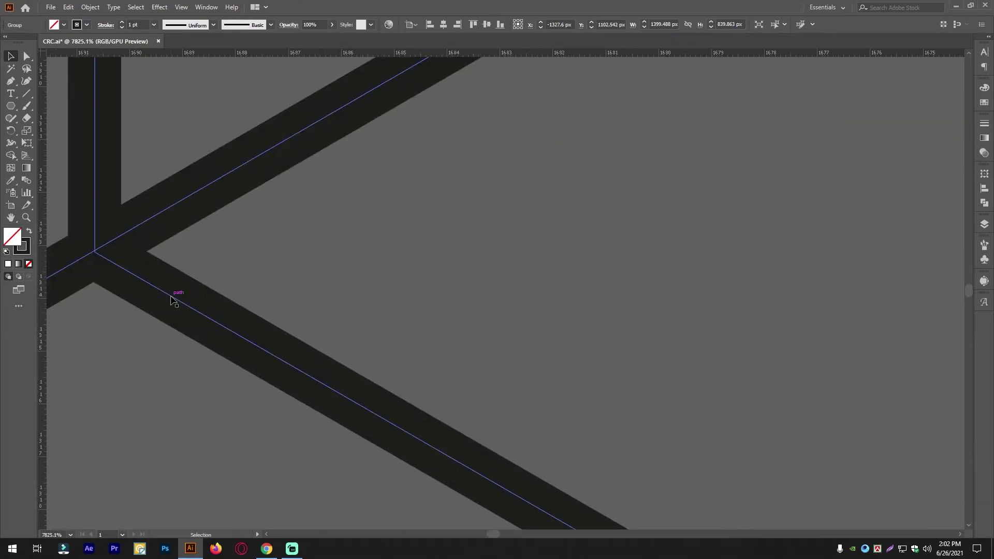
key(shift+Down)
key(shift+Down)
key(shift+Down)
key(shift+Down)
key(shift+Up)
scroll(570, 322, down, 14)
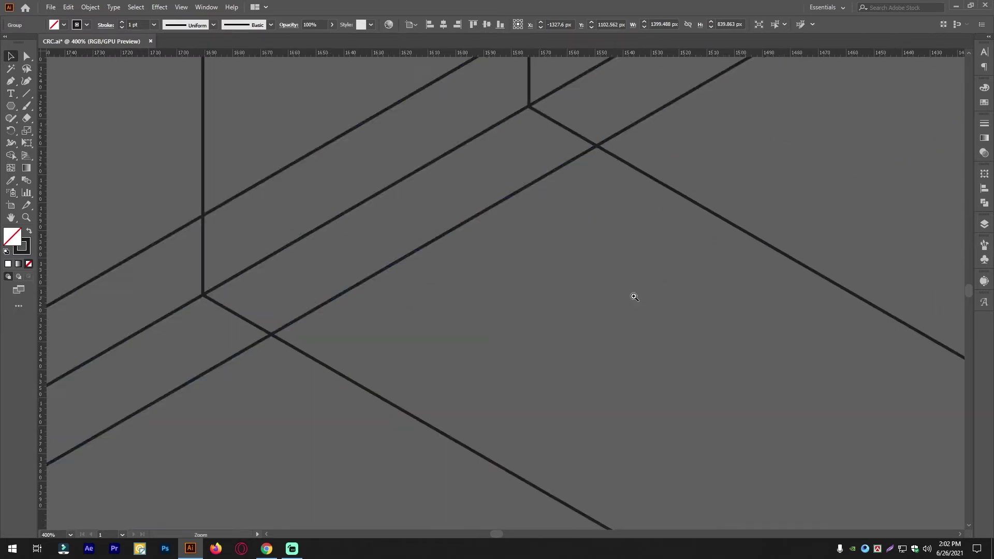
Round all corners of the outer hexagon so each curve spans the outer lines of the group crossing it.
click(516, 306)
scroll(543, 245, up, 3)
drag(508, 502, 528, 426)
drag(506, 389, 480, 387)
click(578, 367)
click(538, 428)
drag(537, 428, 512, 410)
click(682, 372)
mouse_move(658, 372)
mouse_down()
mouse_move(493, 335)
mouse_move(670, 386)
mouse_up()
drag(717, 429, 399, 319)
drag(443, 275, 414, 275)
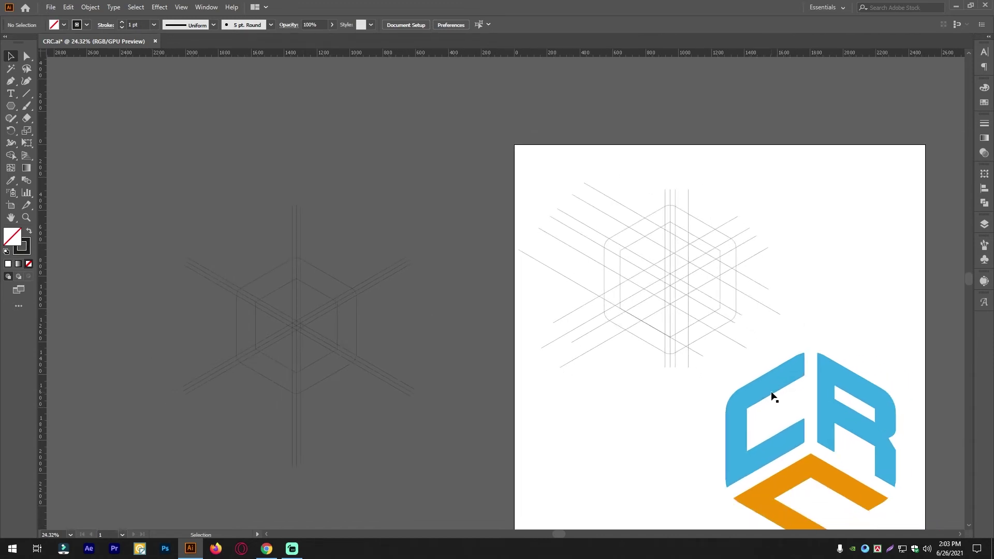
Examine the CRC logo and its finished reference grid beside the new hexagon grid to compare their proportions.
key(space)
drag(720, 429, 695, 356)
drag(687, 428, 697, 455)
scroll(677, 426, down, 1)
drag(679, 402, 643, 401)
scroll(676, 412, up, 1)
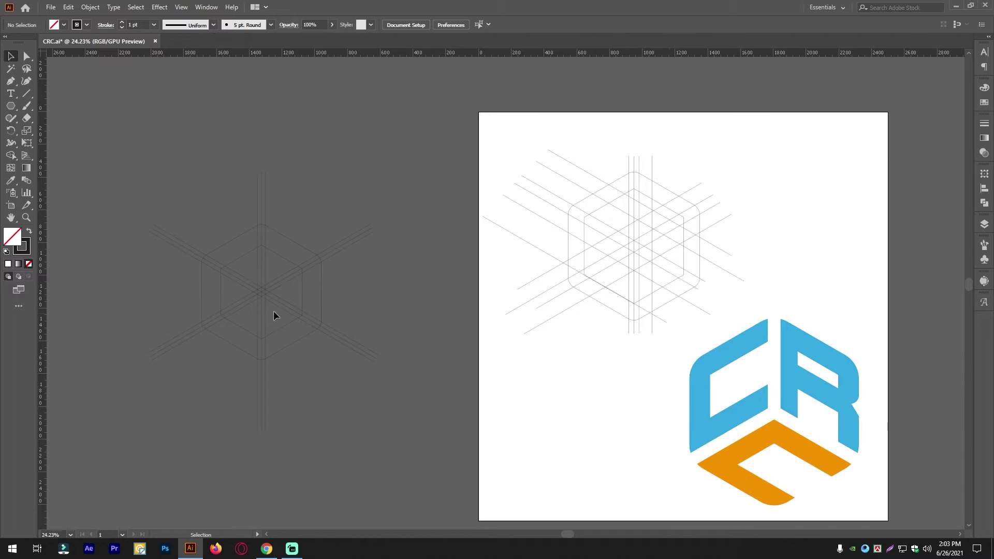
scroll(275, 308, up, 4)
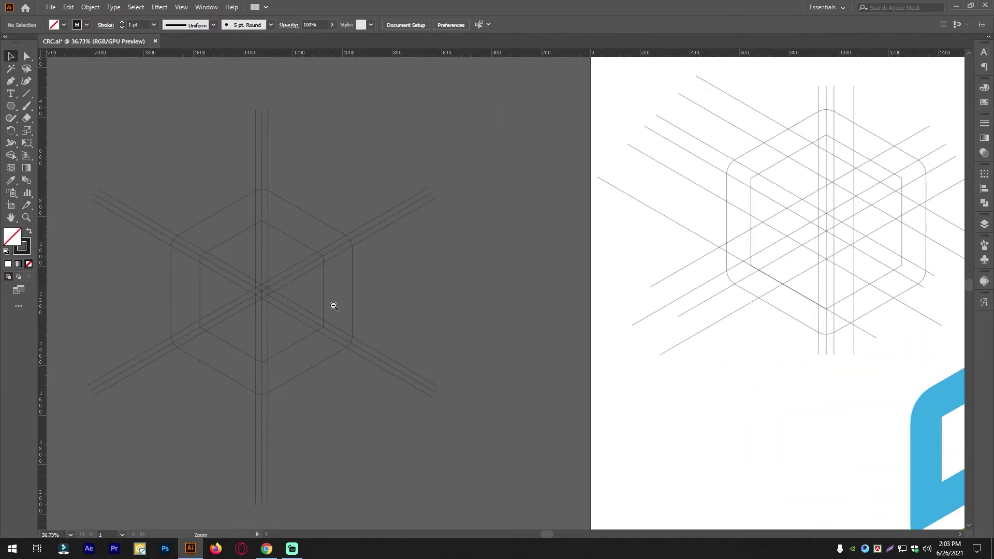
scroll(286, 273, up, 3)
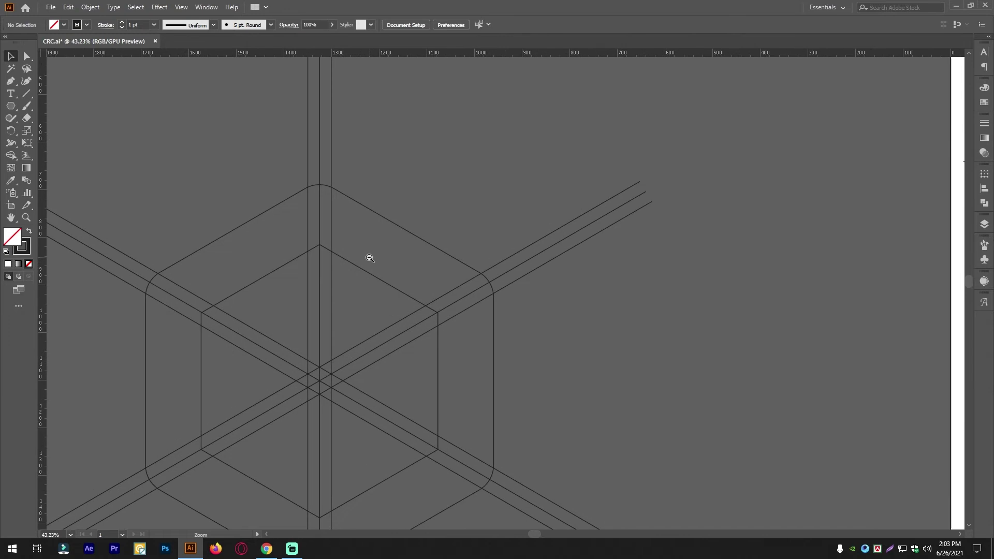
scroll(253, 231, down, 3)
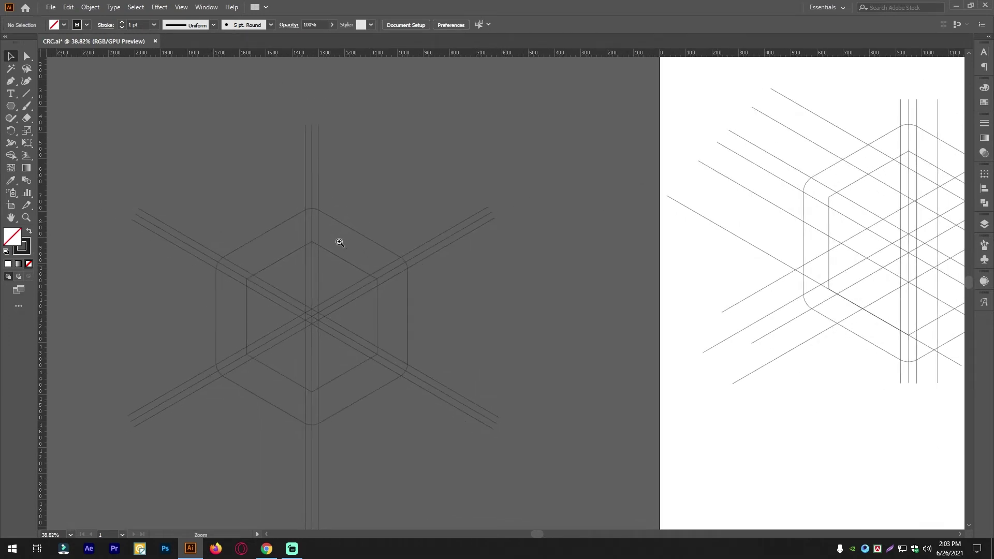
Enlarge the inner hexagon proportionally about its centre to about 552 × 637 px.
scroll(340, 242, up, 3)
click(344, 278)
mouse_move(291, 248)
mouse_down()
mouse_move(293, 218)
mouse_move(289, 232)
mouse_up()
click(550, 148)
scroll(584, 270, down, 5)
scroll(415, 243, up, 1)
drag(585, 269, 481, 274)
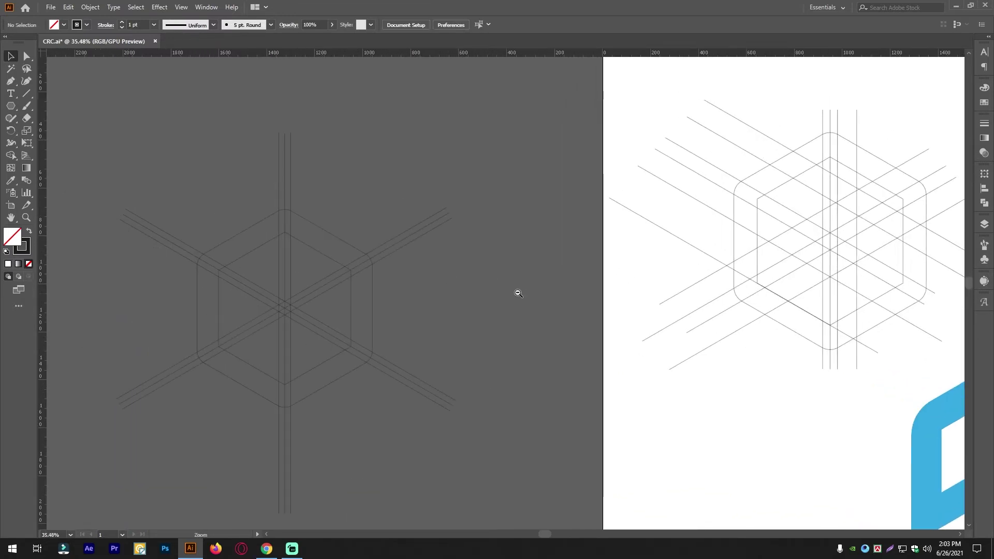
Examine the gap between the two hexagons and the rounded corners against the reference grid.
scroll(518, 290, down, 1)
scroll(325, 254, up, 5)
drag(325, 254, 537, 277)
scroll(559, 282, down, 2)
drag(630, 350, 508, 277)
scroll(411, 236, down, 3)
drag(410, 236, 461, 275)
scroll(411, 256, up, 5)
mouse_move(411, 257)
mouse_down()
mouse_move(497, 277)
mouse_move(392, 240)
mouse_move(397, 266)
mouse_up()
scroll(497, 278, down, 4)
scroll(369, 253, down, 2)
scroll(319, 285, up, 2)
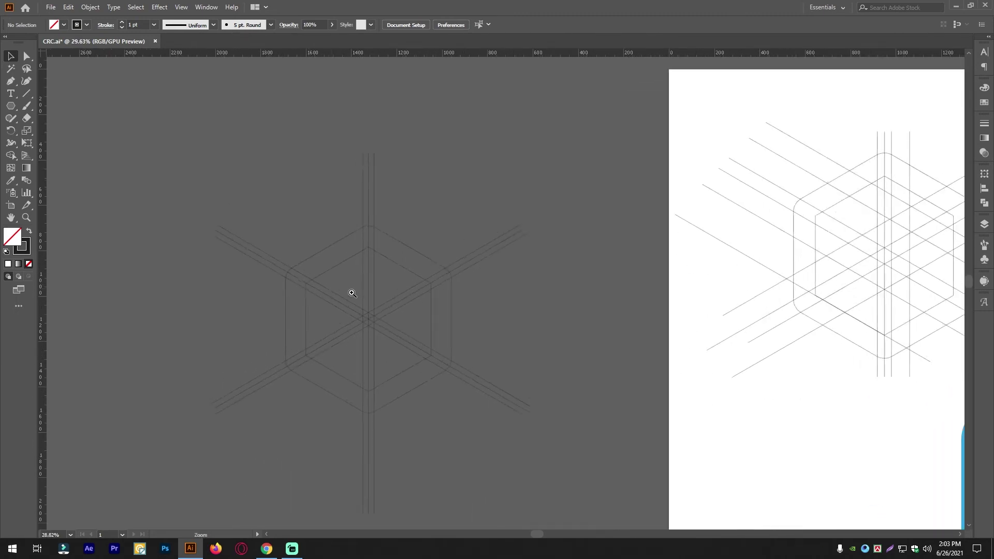
scroll(324, 284, down, 2)
Examine the edges of the letters in the CRC logo to identify which guide lines they need.
drag(477, 277, 382, 277)
drag(382, 277, 295, 277)
drag(522, 339, 512, 335)
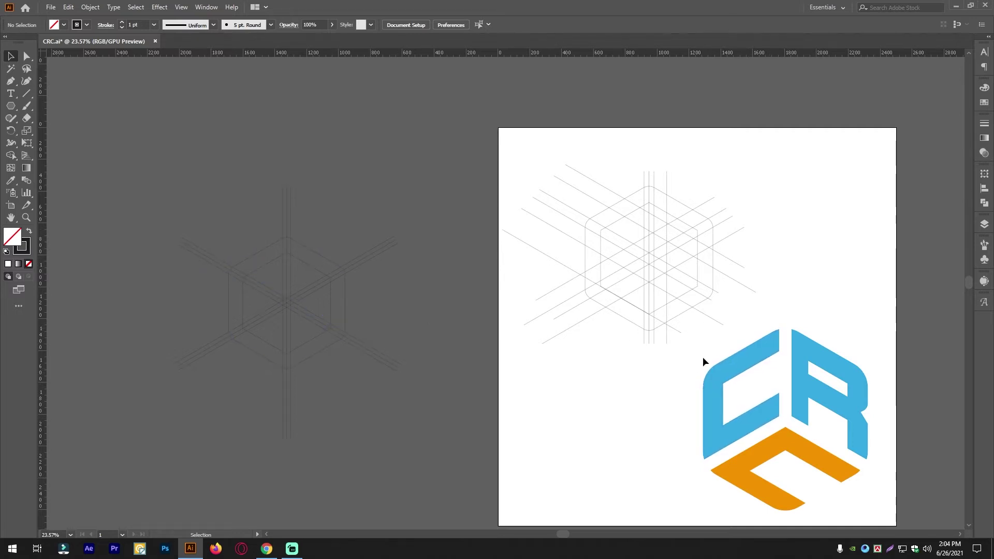
drag(769, 427, 757, 437)
click(768, 428)
click(806, 421)
click(785, 355)
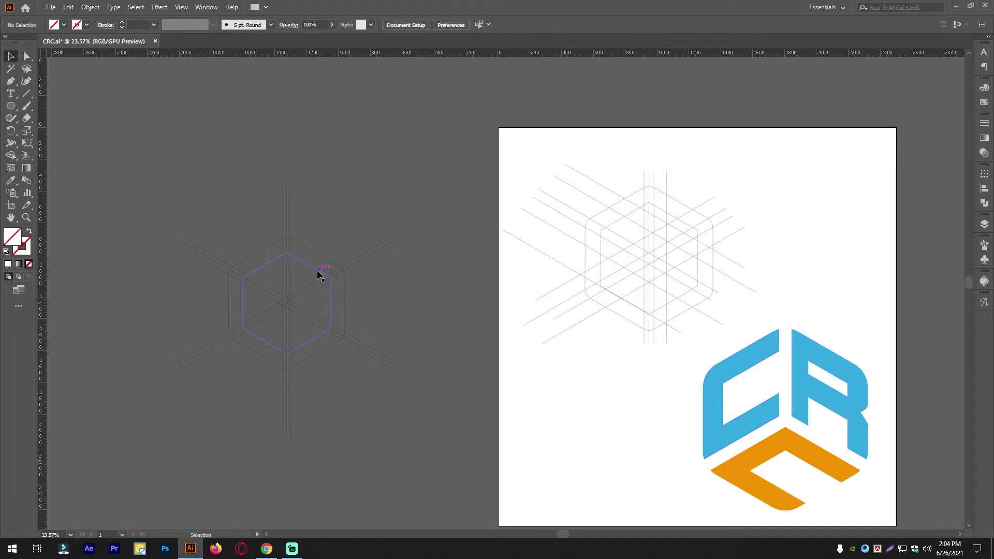
Draw a straight Pen line along the inner hexagon's upper-left edge, from its upper-left corner to its top corner.
drag(278, 271, 394, 272)
drag(249, 305, 302, 304)
drag(282, 377, 378, 362)
drag(344, 197, 383, 347)
drag(400, 266, 408, 266)
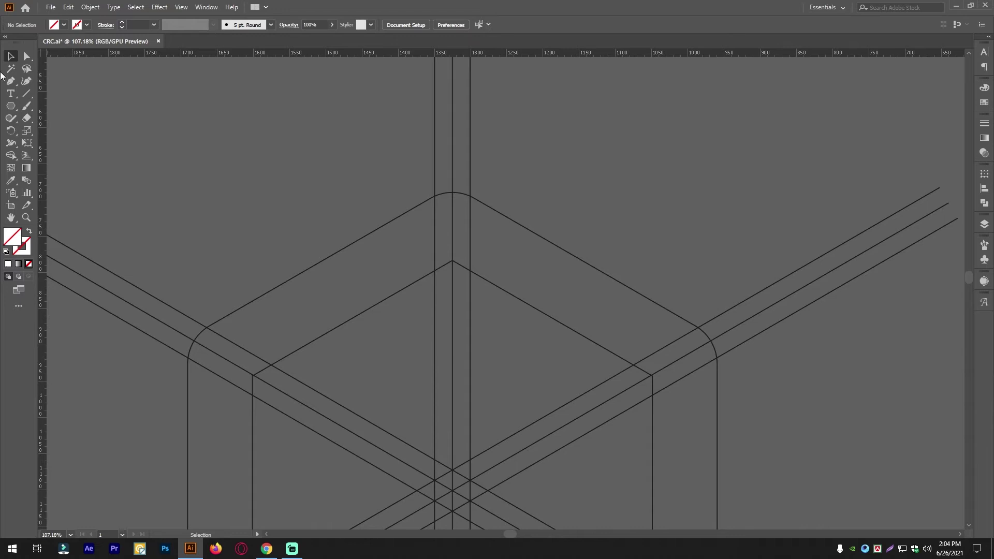
click(11, 81)
scroll(268, 341, up, 5)
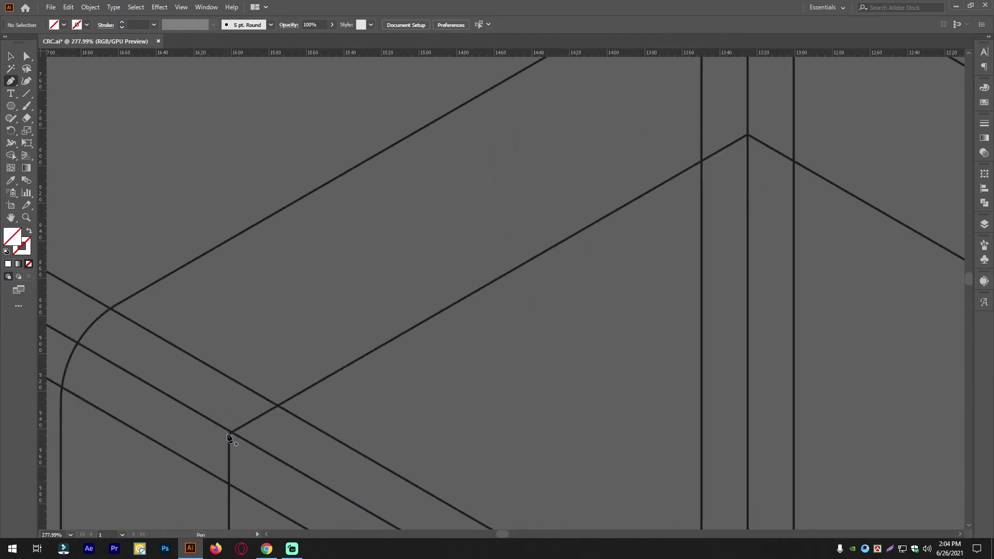
click(229, 434)
drag(490, 335, 380, 443)
click(637, 243)
Undo the stray change to the new line and give it a black stroke with no fill.
click(15, 56)
drag(491, 359, 454, 380)
click(451, 369)
key(ctrl+z)
click(7, 252)
click(29, 265)
Extend the line on the inner hexagon's upper-left edge beyond both corners, spanning about 1182 × 683 px.
scroll(321, 268, down, 2)
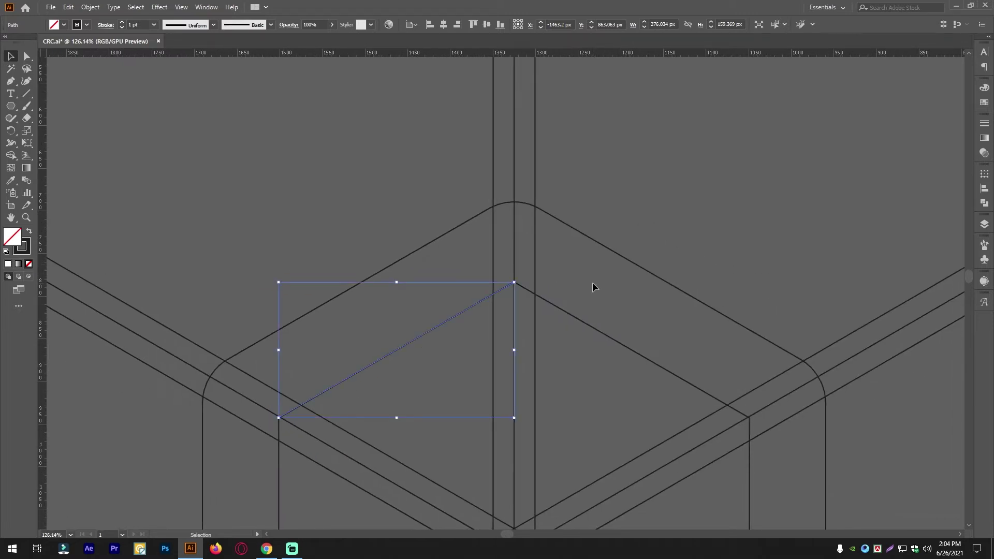
drag(514, 283, 814, 109)
scroll(778, 196, down, 10)
scroll(737, 218, up, 7)
drag(762, 205, 813, 176)
click(738, 199)
drag(643, 233, 675, 235)
drag(541, 340, 493, 344)
drag(430, 341, 366, 340)
drag(367, 339, 518, 369)
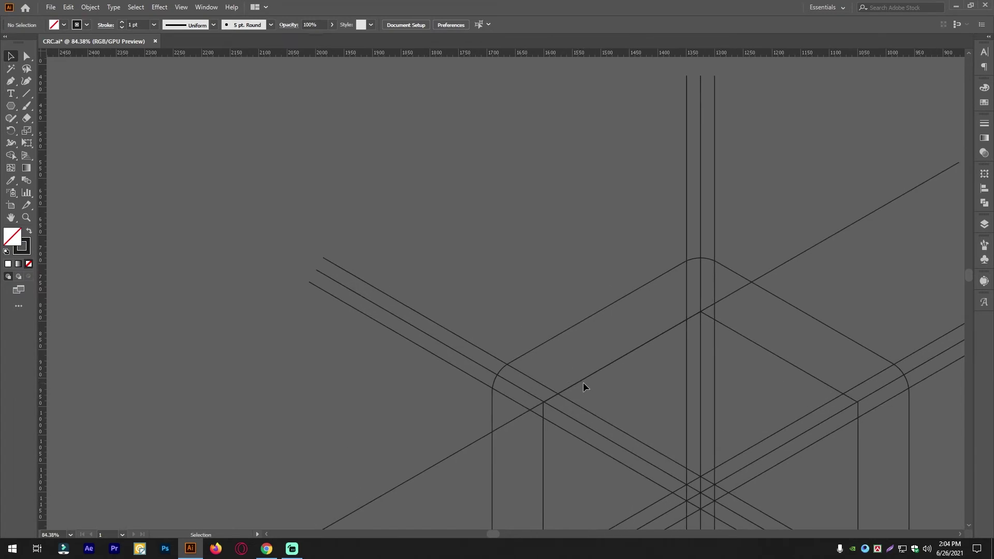
Duplicate the extended line and align the copy with the outer hexagon's upper-left edge.
click(713, 317)
scroll(746, 336, up, 4)
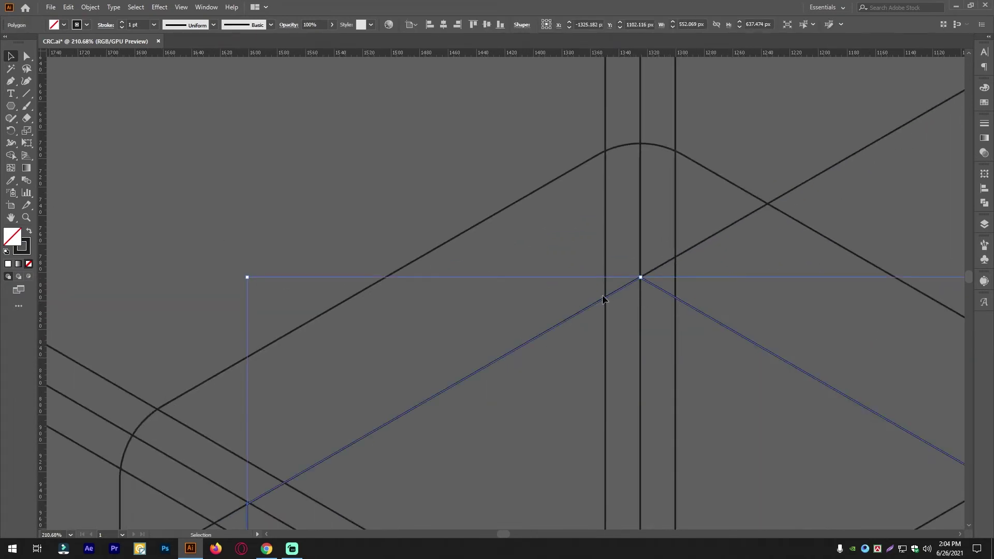
drag(487, 357, 506, 379)
click(364, 324)
drag(459, 405, 354, 400)
drag(751, 119, 609, 335)
scroll(608, 335, up, 1)
shift+click(676, 307)
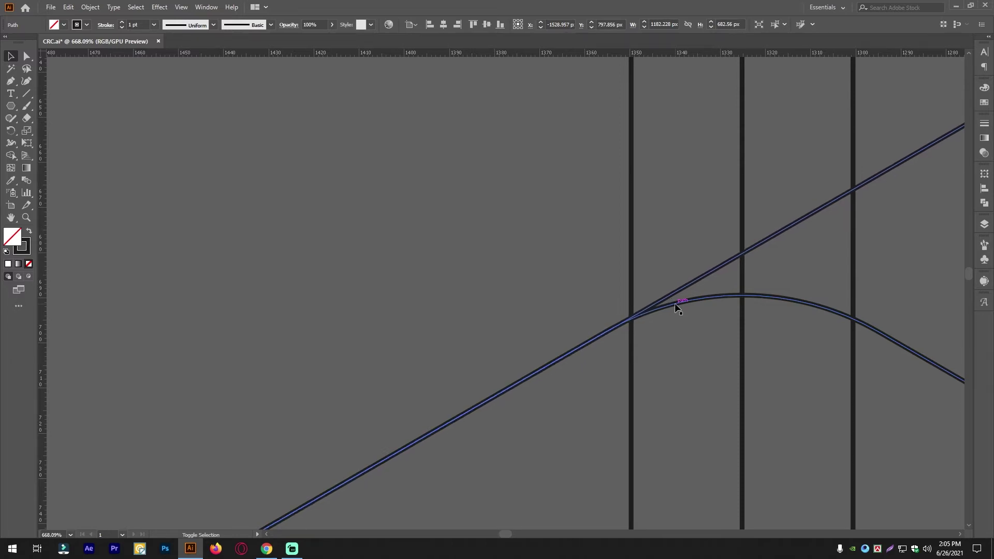
shift+click(676, 307)
scroll(670, 296, down, 5)
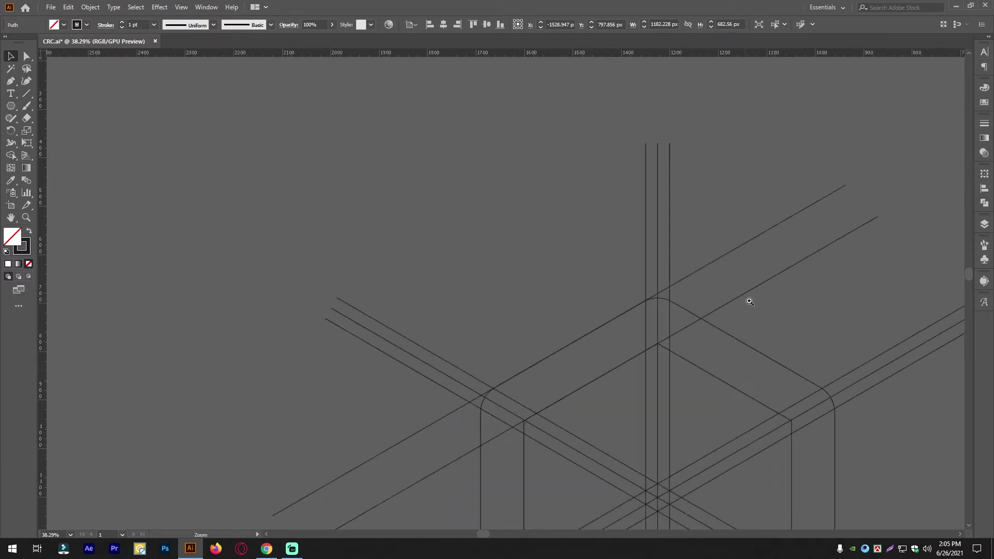
Group the two extended lines running along the upper-left edges of the hexagons.
click(793, 274)
mouse_move(795, 275)
mouse_down()
mouse_move(769, 276)
mouse_move(599, 211)
mouse_move(633, 249)
mouse_up()
drag(570, 320, 375, 179)
drag(593, 240, 203, 225)
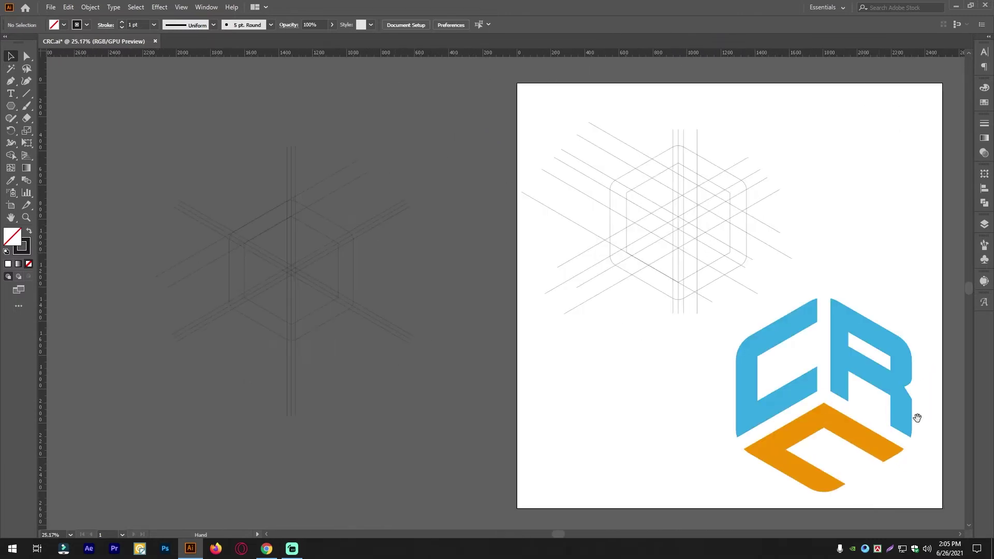
scroll(205, 228, up, 7)
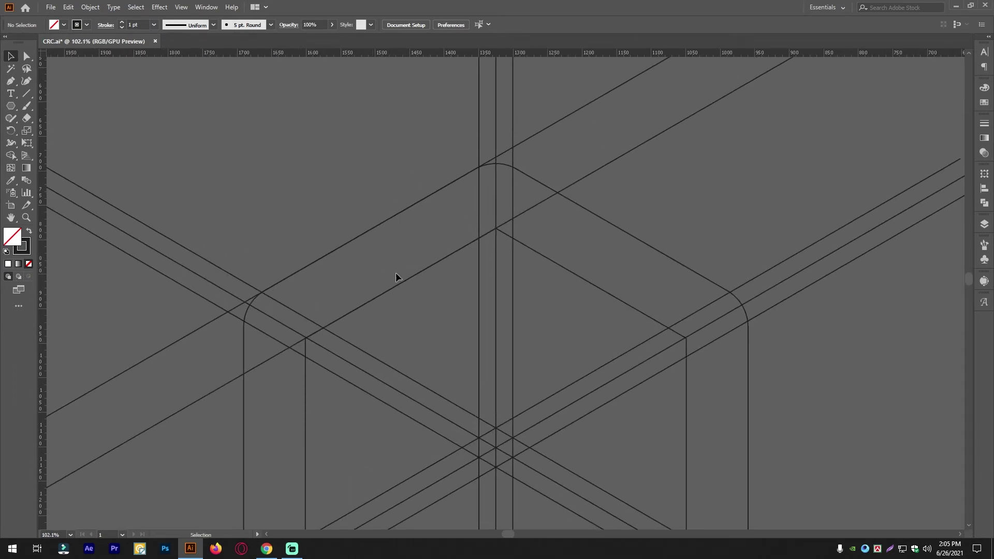
drag(454, 237, 430, 237)
drag(529, 177, 498, 245)
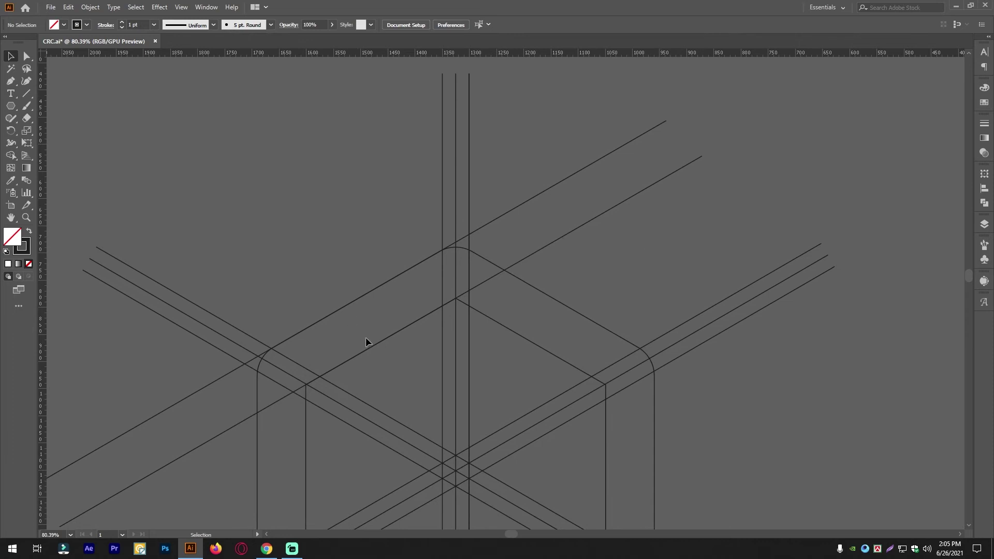
click(564, 285)
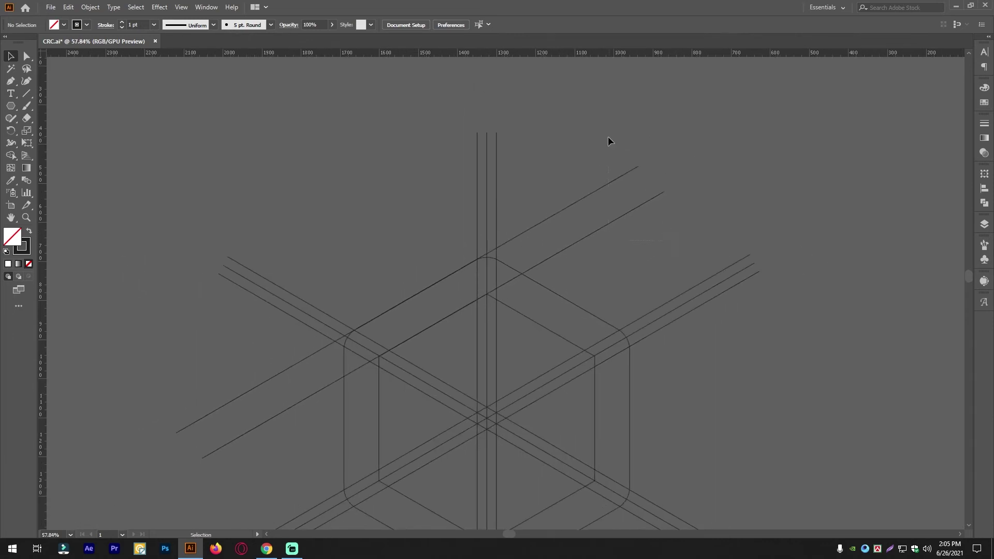
drag(676, 240, 607, 137)
key(ctrl+g)
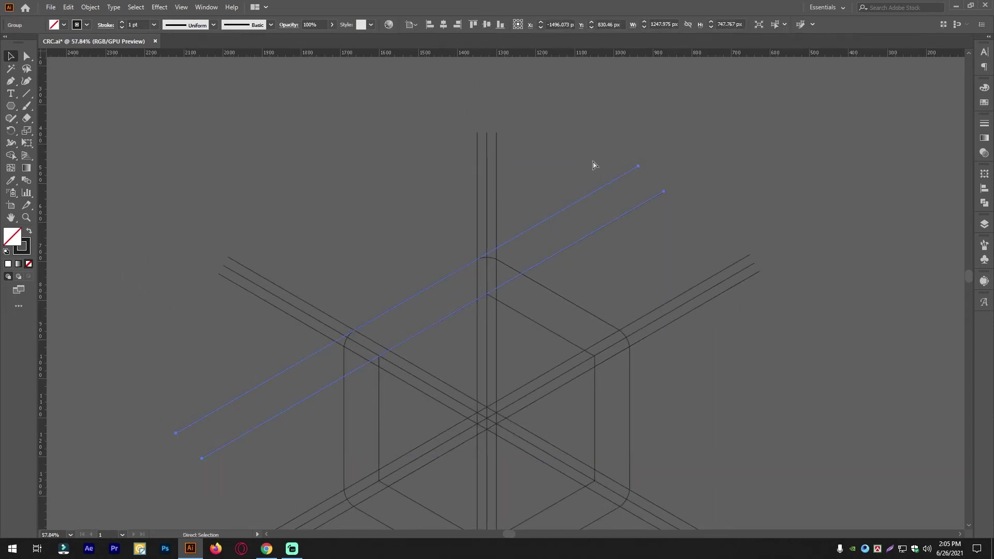
click(462, 350)
Try to move the two-line group down so its lower line coincides with the top line of the rising three-line group.
drag(424, 418, 452, 418)
drag(385, 436, 424, 368)
click(424, 368)
drag(419, 329, 455, 265)
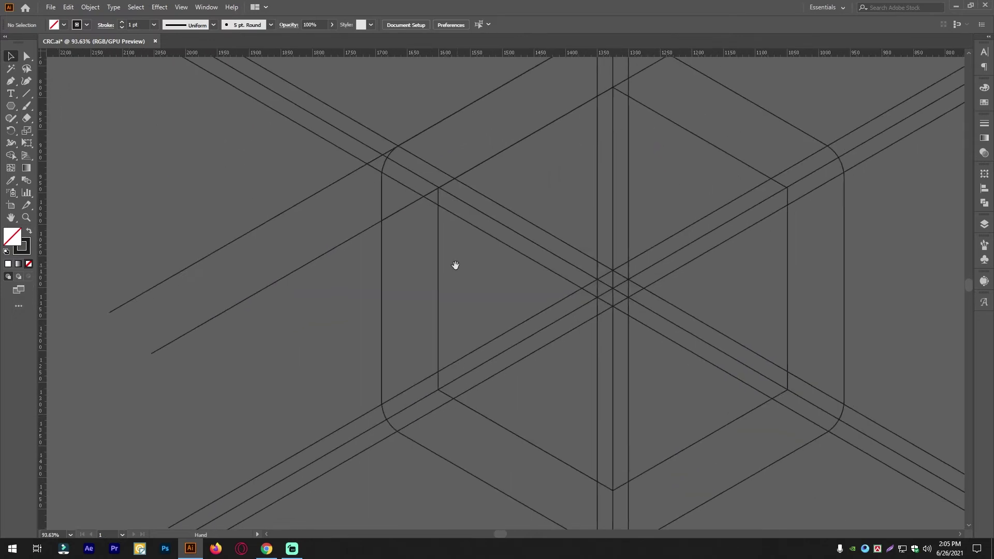
click(396, 210)
click(346, 250)
scroll(346, 251, up, 1)
click(306, 265)
click(306, 273)
drag(324, 256, 349, 436)
drag(470, 256, 362, 253)
drag(530, 257, 596, 257)
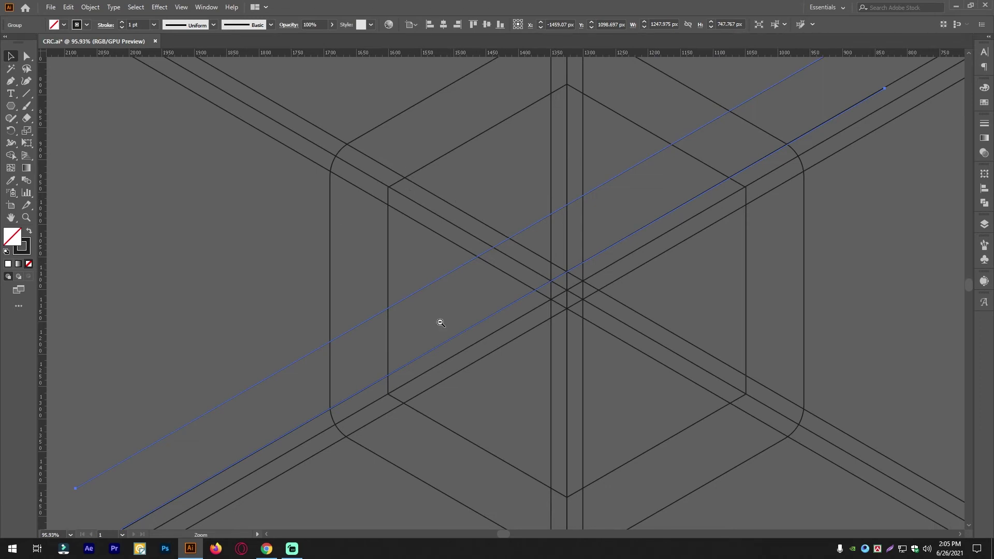
scroll(441, 322, up, 10)
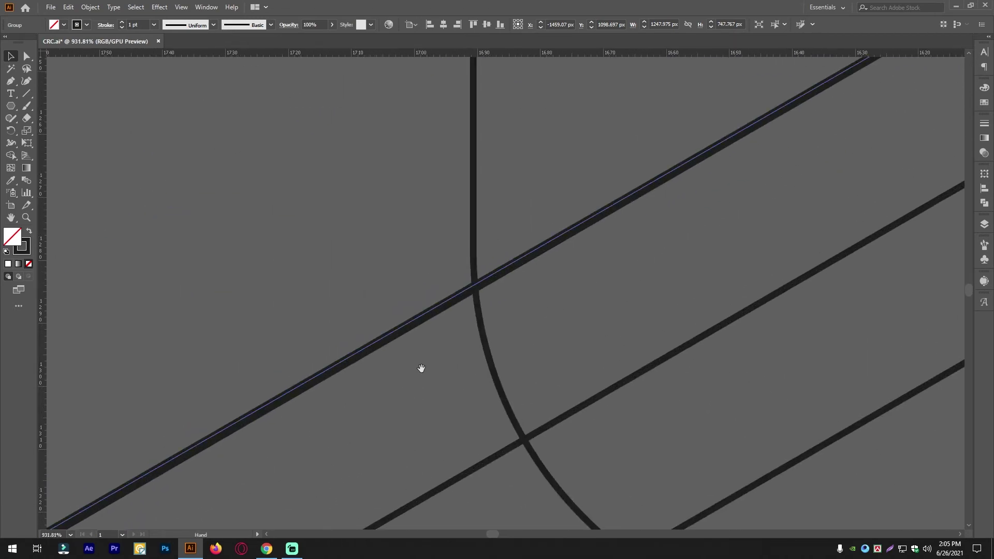
scroll(423, 321, up, 8)
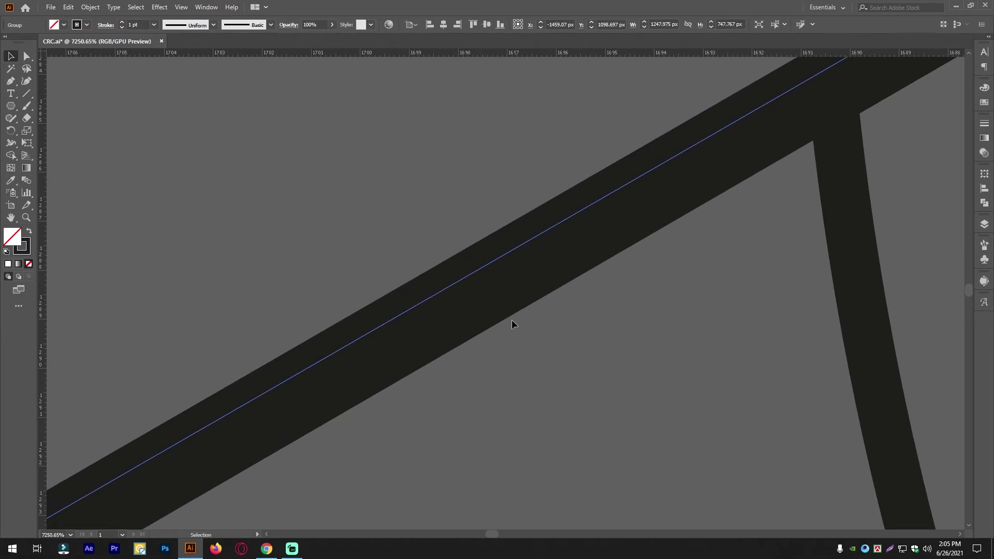
scroll(512, 275, down, 15)
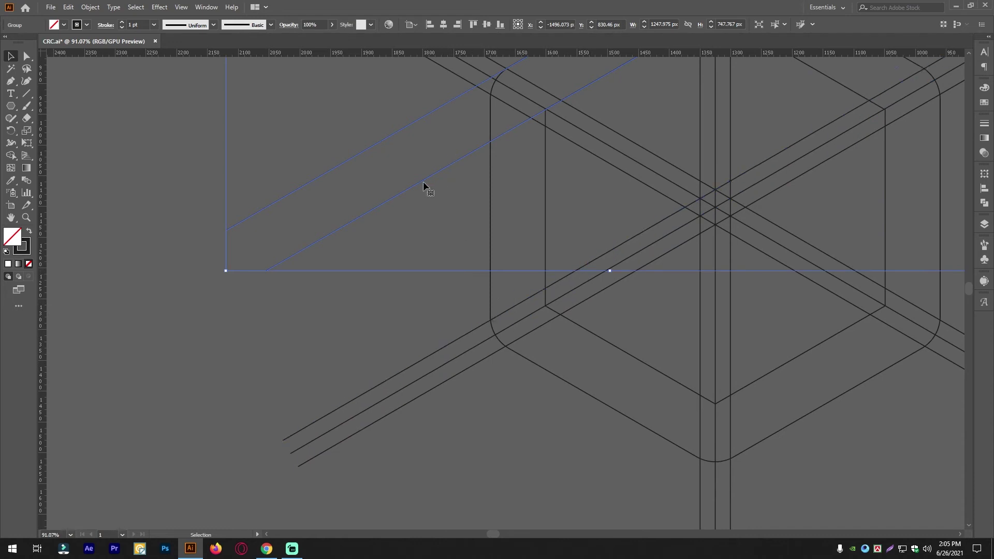
Move the two-line group down until its lower line lies just above the top line of the rising three-line group.
drag(418, 182, 431, 349)
scroll(466, 337, up, 8)
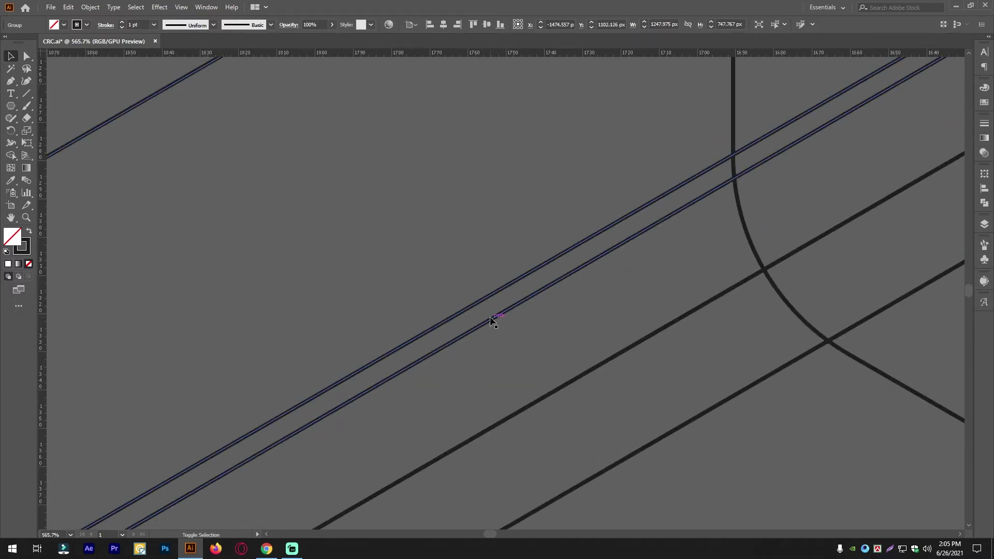
scroll(492, 322, up, 6)
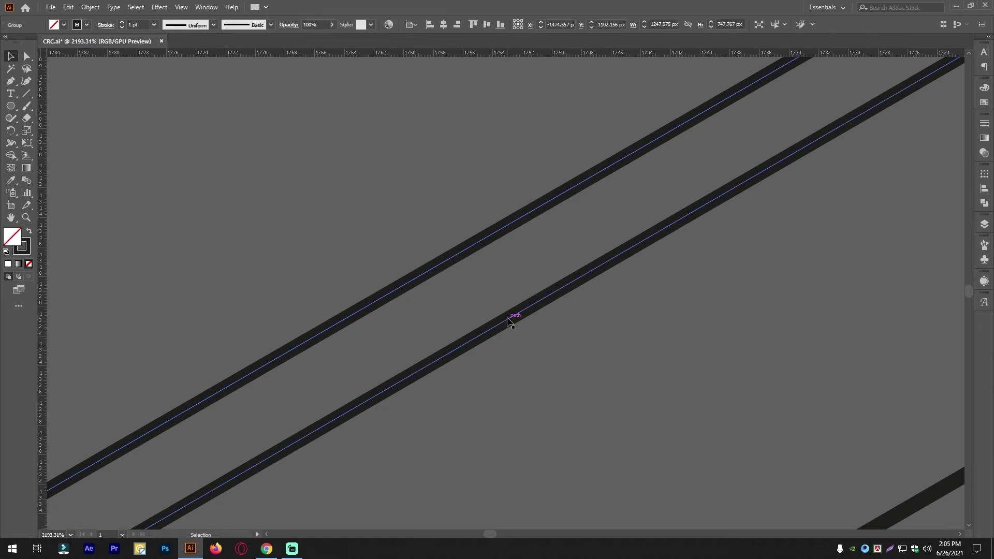
key(ctrl+k)
key(Down)
key(Down)
key(Down)
key(Down)
key(Down)
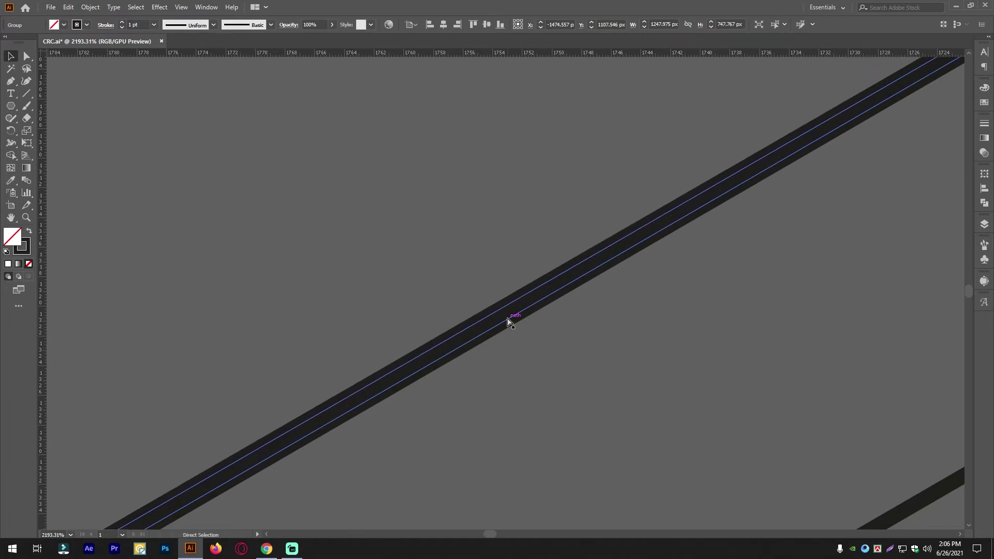
Set a finer keyboard increment and nudge the two-line group down until its lower line coincides with the three-line group's top line.
key(ctrl+k)
key(Return)
key(Down)
key(ctrl+z)
key(Down)
key(Down)
key(Down)
key(Down)
key(Down)
key(Down)
key(Down)
key(Down)
key(Down)
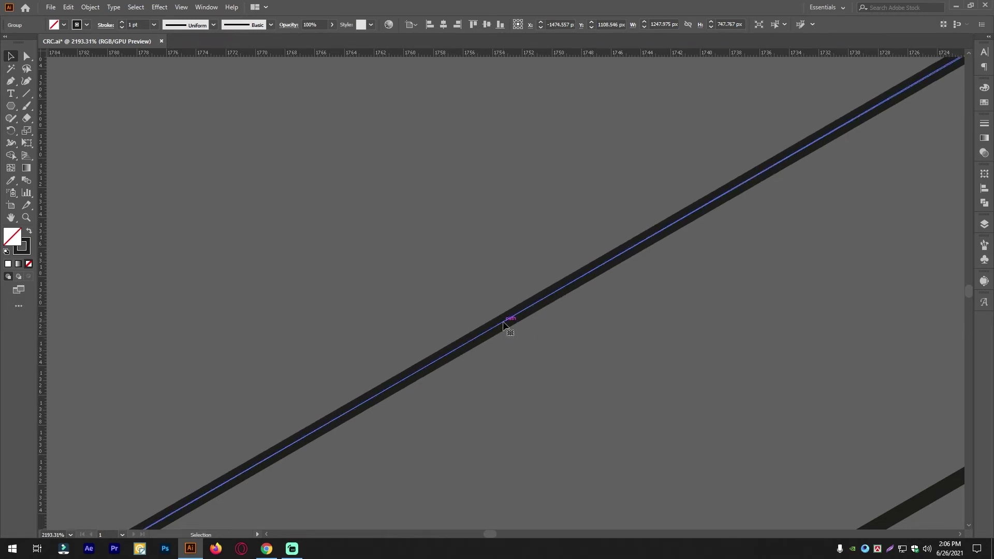
Ungroup the rising three-line group and delete its middle line.
drag(505, 320, 211, 312)
drag(637, 284, 538, 316)
scroll(426, 327, up, 2)
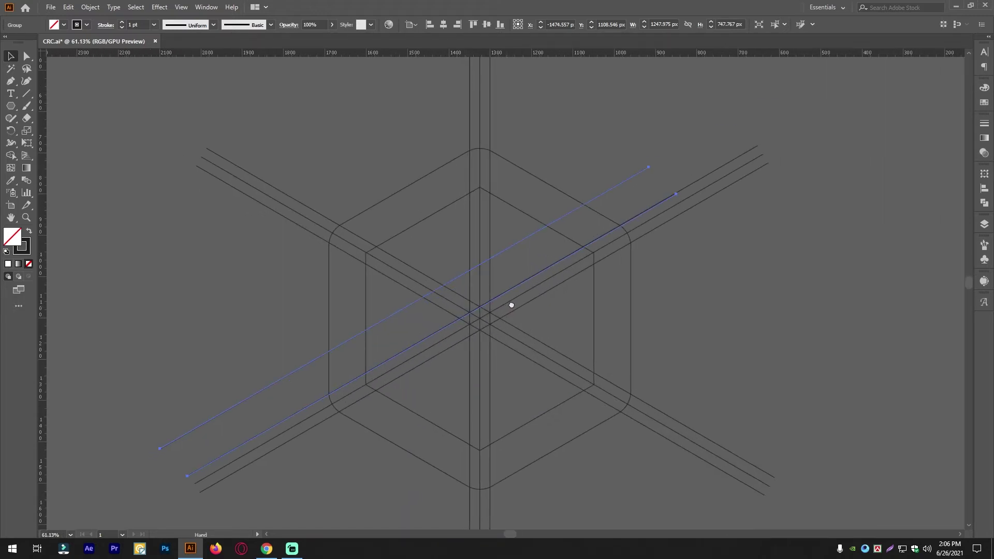
click(747, 244)
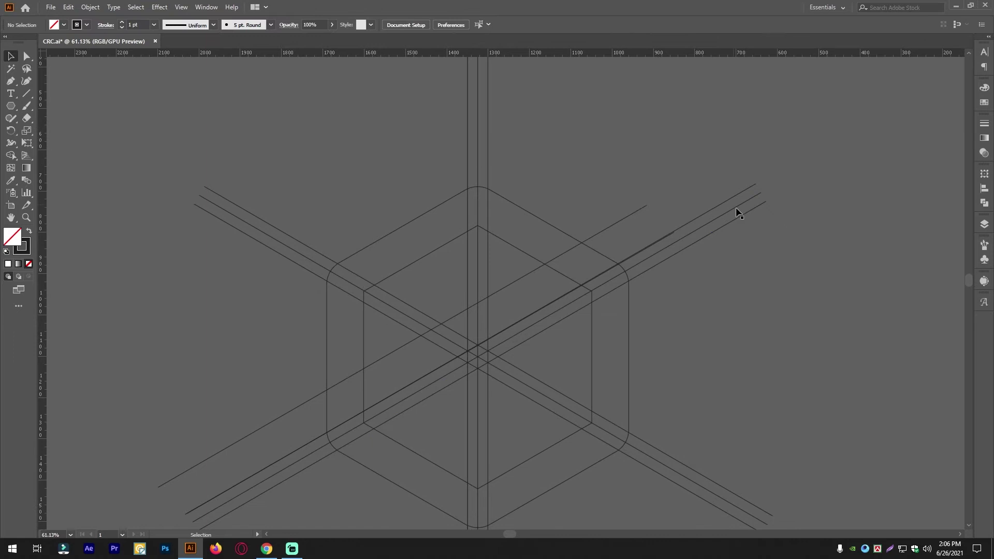
click(735, 205)
right_click(736, 209)
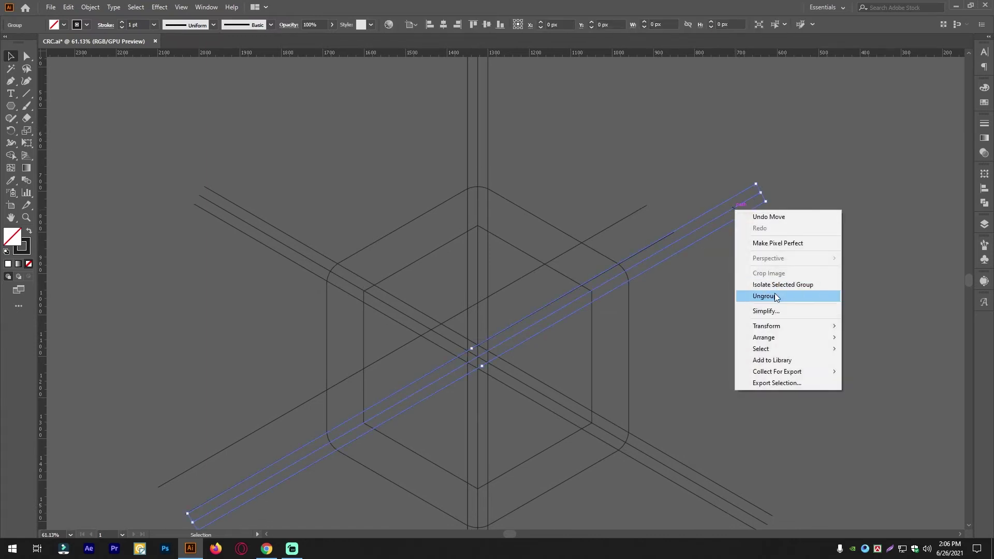
click(764, 296)
click(779, 214)
click(755, 202)
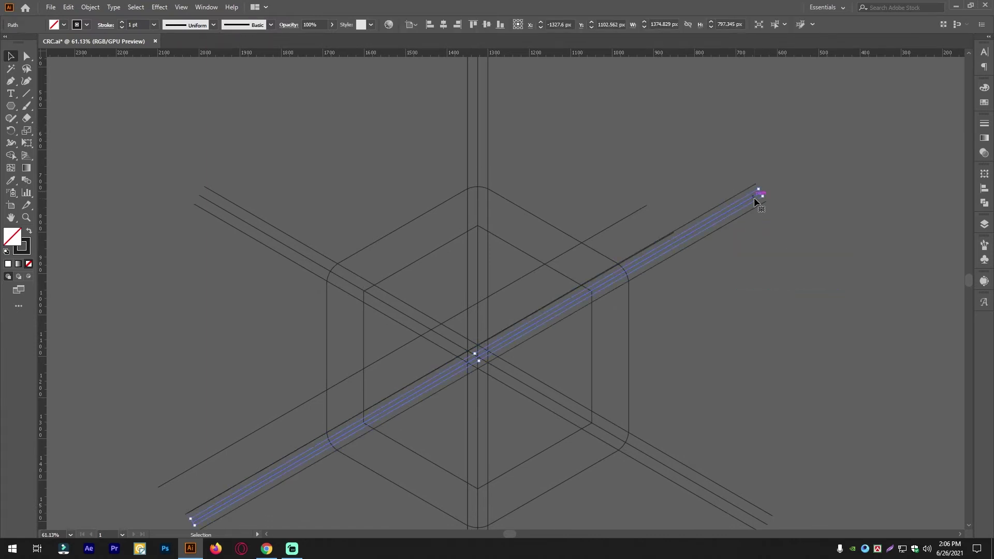
key(Delete)
scroll(691, 290, down, 2)
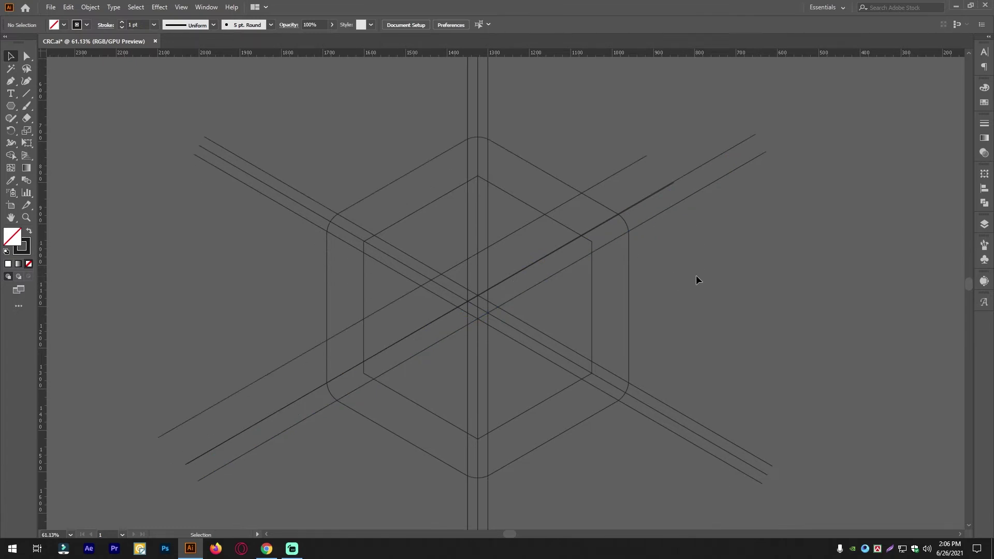
click(737, 145)
key(Delete)
key(ctrl+z)
Delete the long top line of the ungrouped rising set that duplicates the two-line group's lower line.
click(822, 226)
scroll(777, 213, up, 3)
drag(777, 213, 801, 229)
scroll(596, 179, up, 2)
drag(597, 179, 778, 108)
drag(131, 476, 399, 344)
drag(501, 335, 242, 422)
scroll(538, 346, down, 3)
drag(687, 199, 595, 272)
click(749, 186)
key(Delete)
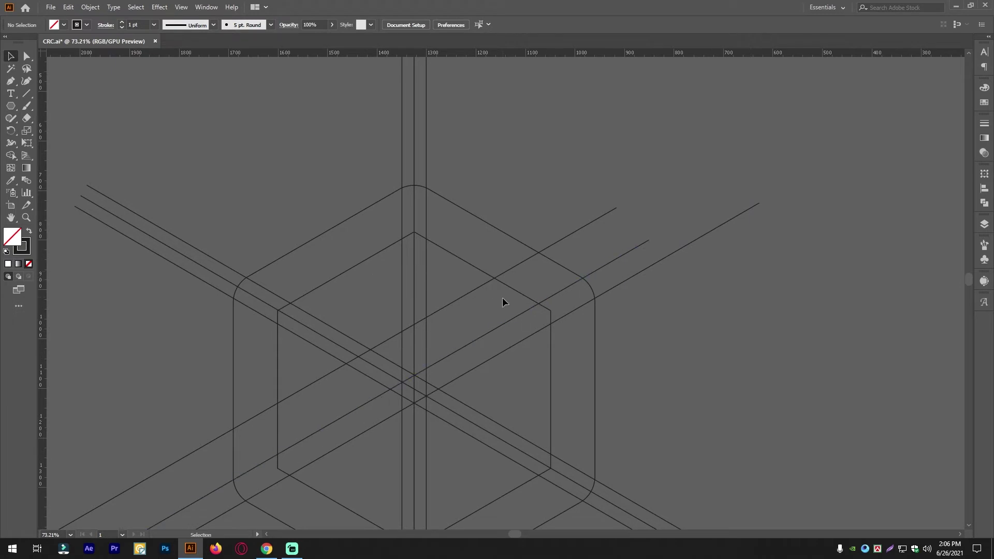
Compare the new rising lines with the finished reference grid and the CRC logo on the artboard.
drag(503, 326, 514, 255)
drag(452, 295, 275, 259)
drag(525, 263, 508, 275)
drag(394, 307, 565, 337)
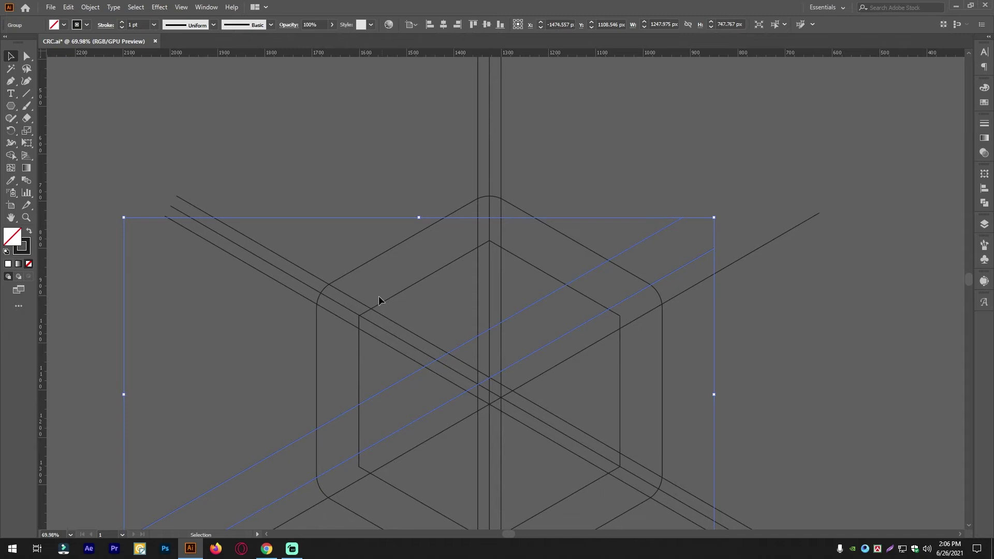
drag(510, 332, 295, 321)
drag(654, 375, 679, 331)
drag(461, 297, 414, 312)
drag(305, 260, 311, 292)
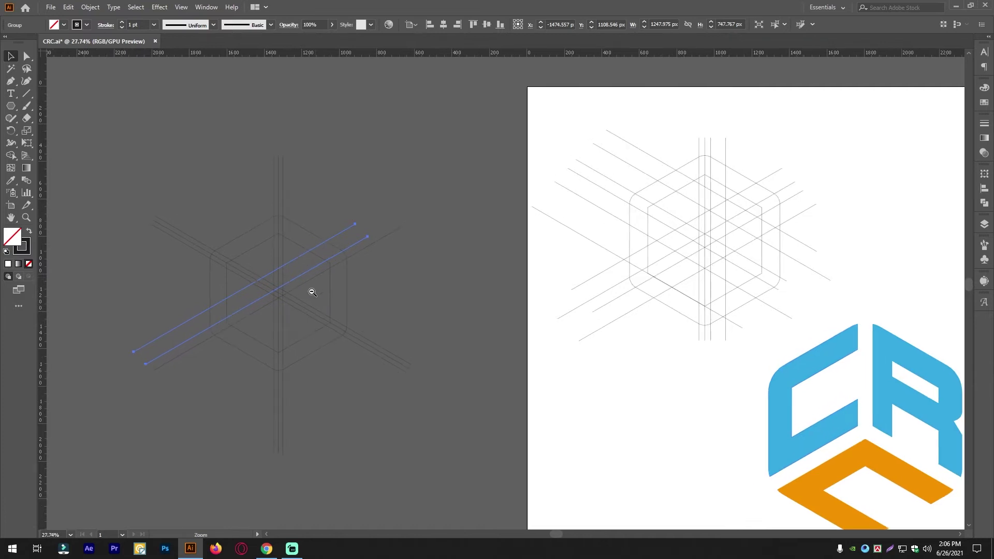
drag(248, 328, 316, 324)
drag(574, 374, 435, 305)
drag(342, 294, 420, 297)
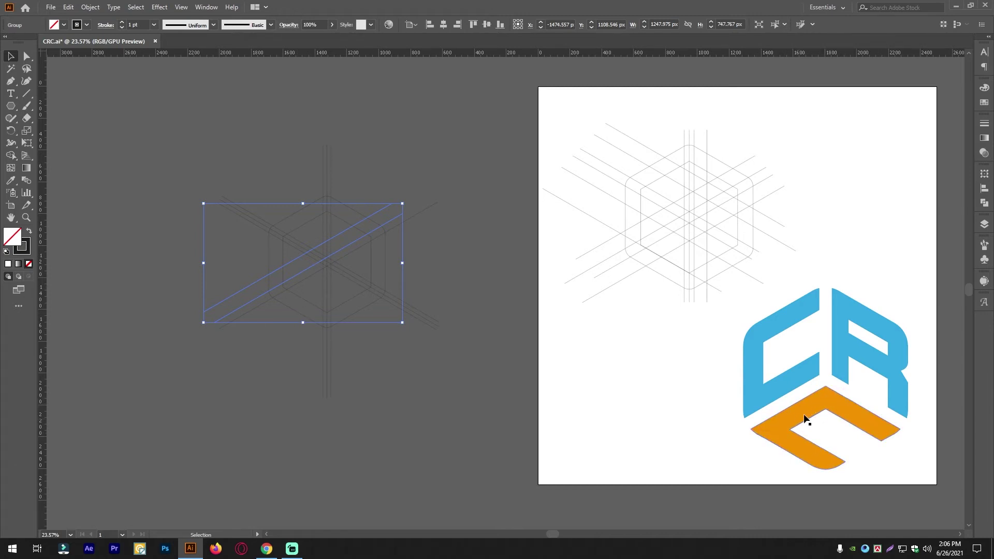
scroll(291, 271, up, 6)
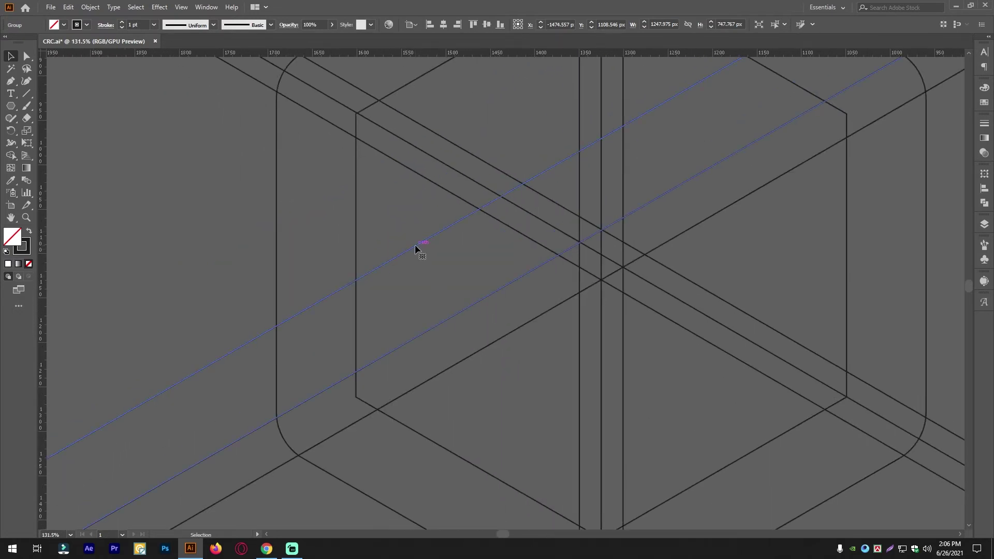
click(466, 272)
drag(497, 292, 444, 293)
scroll(482, 264, up, 1)
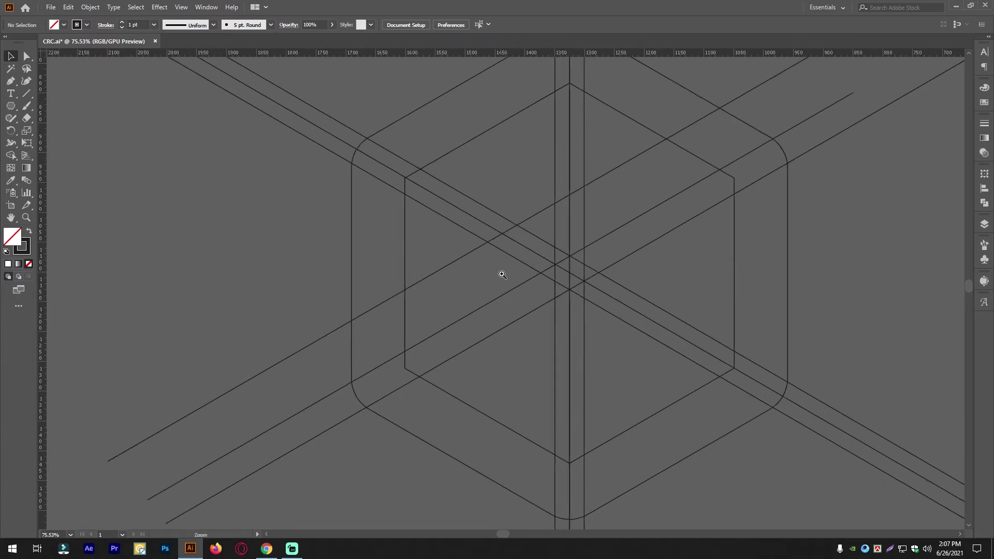
drag(441, 270, 533, 399)
drag(474, 250, 233, 240)
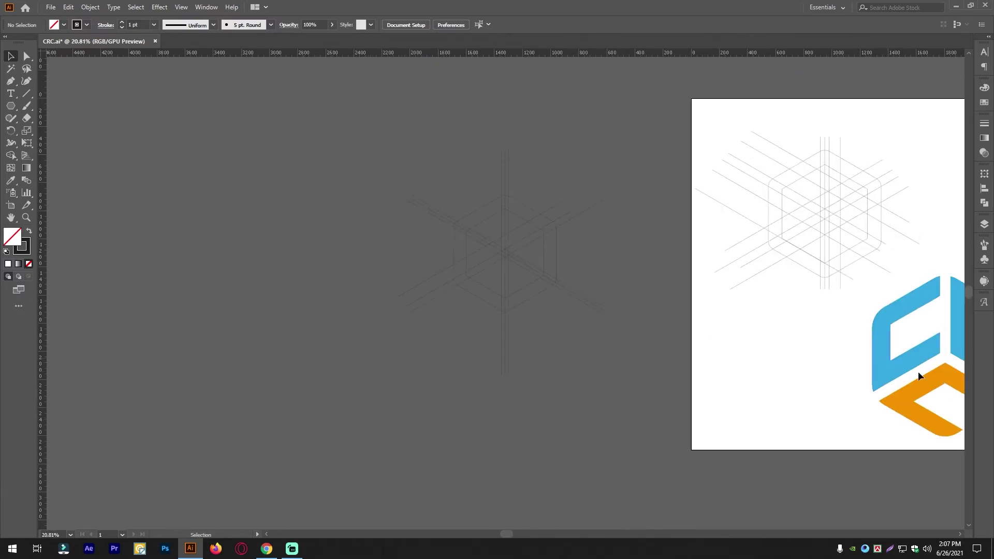
drag(903, 393, 881, 418)
drag(880, 419, 712, 373)
drag(712, 373, 556, 390)
drag(529, 321, 486, 286)
Duplicate the rising two-line group downward and align the copy's upper line with the remaining long rising line.
mouse_move(487, 286)
mouse_down()
mouse_move(433, 295)
mouse_move(455, 316)
mouse_move(470, 372)
mouse_up()
click(421, 276)
click(445, 278)
drag(595, 294, 701, 188)
drag(364, 361, 588, 349)
drag(907, 239, 376, 471)
drag(487, 368, 530, 368)
drag(477, 345, 464, 371)
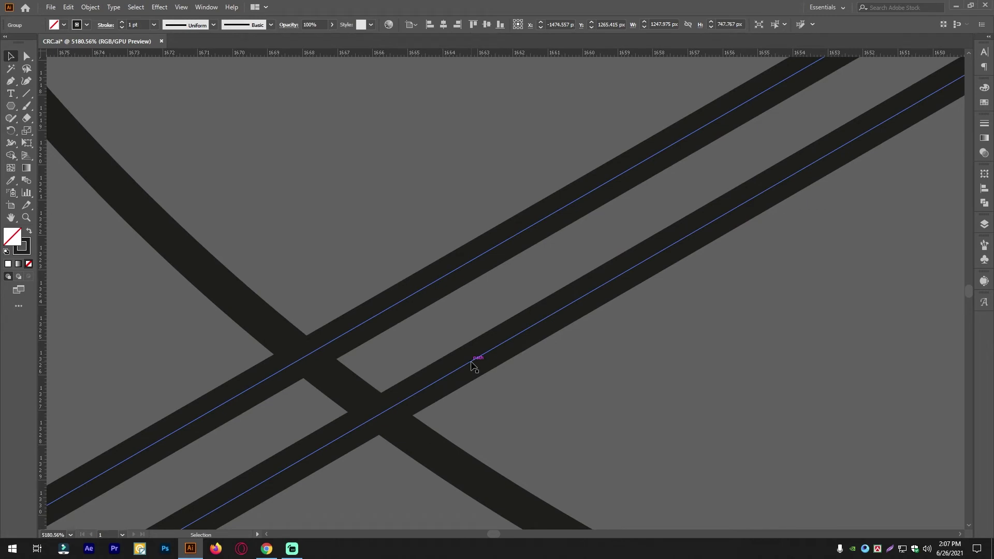
key(Down)
key(Down)
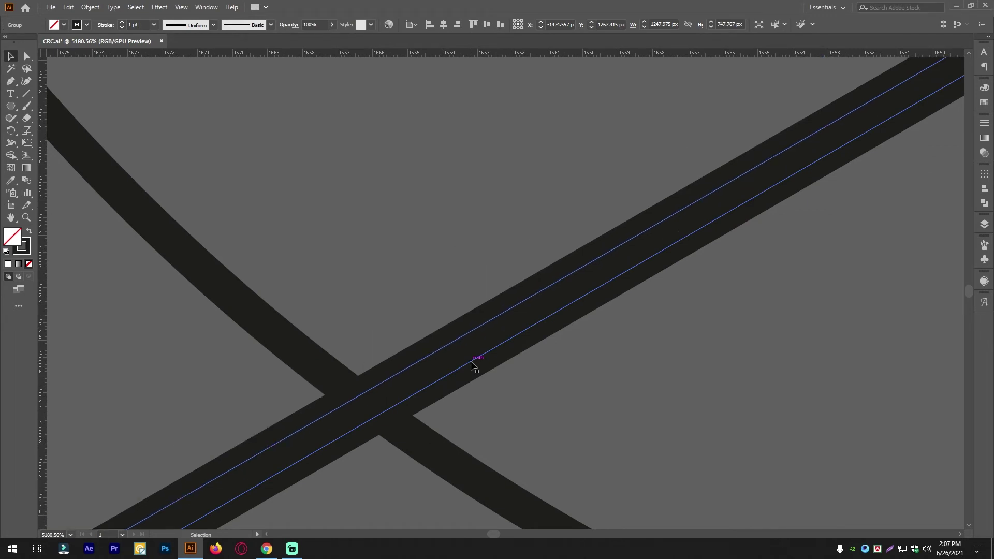
key(Down)
key(Up)
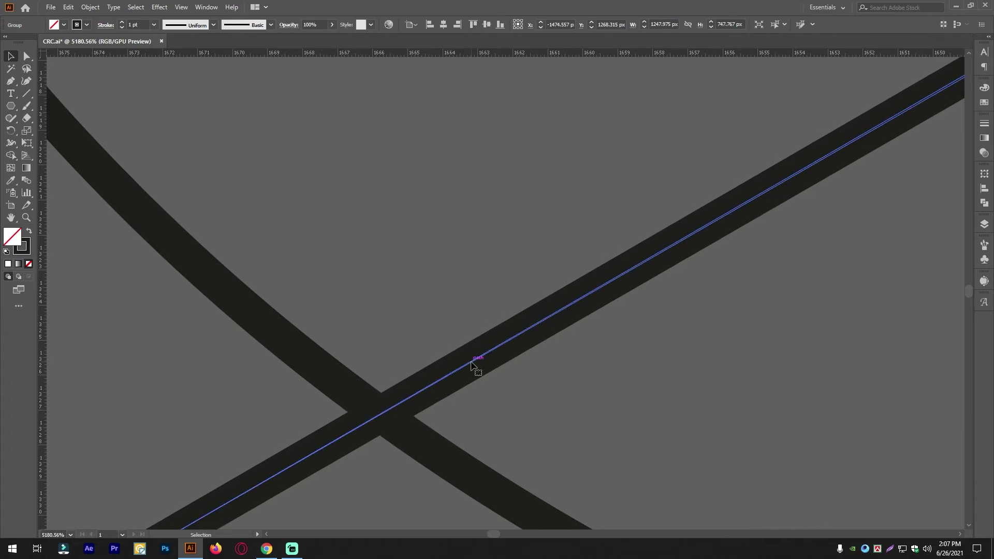
Delete the long rising line that overlaps the upper line of the duplicated pair.
scroll(471, 363, down, 15)
drag(577, 261, 628, 242)
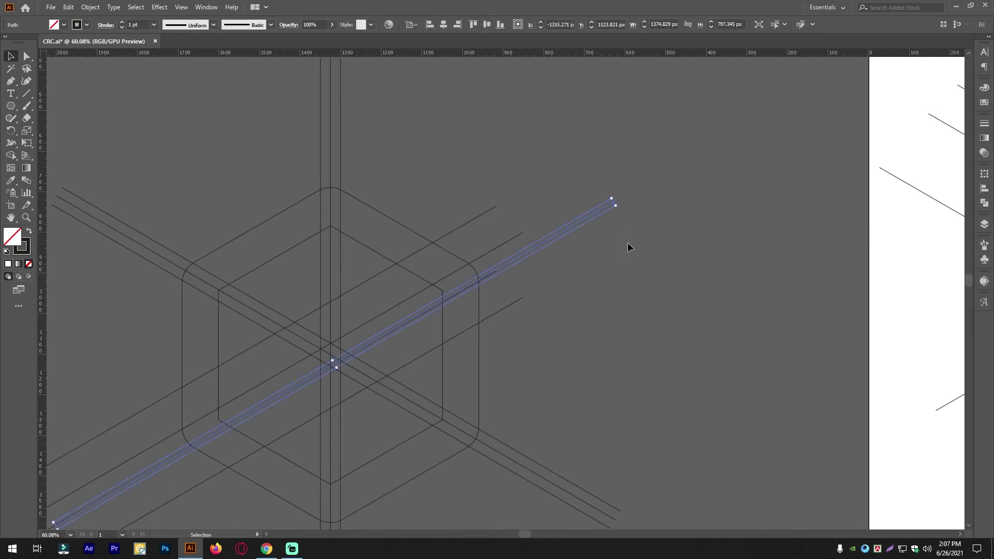
click(604, 253)
Check the two rising line pairs against the reference grid and the CRC logo's strokes.
drag(424, 321, 408, 342)
drag(320, 341, 271, 325)
drag(416, 343, 378, 302)
scroll(447, 295, down, 1)
scroll(351, 285, down, 2)
drag(485, 320, 457, 316)
scroll(458, 316, up, 3)
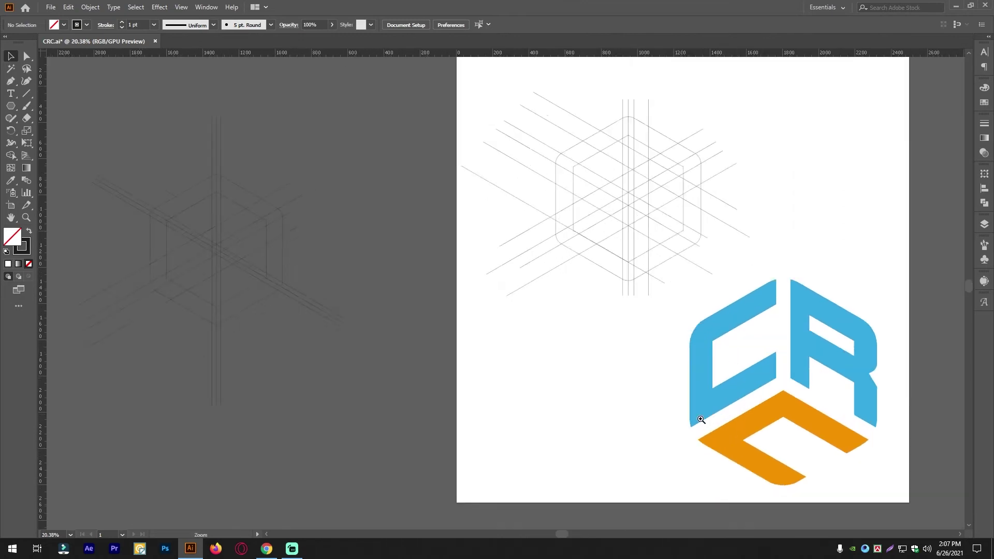
drag(251, 268, 217, 277)
drag(389, 279, 259, 278)
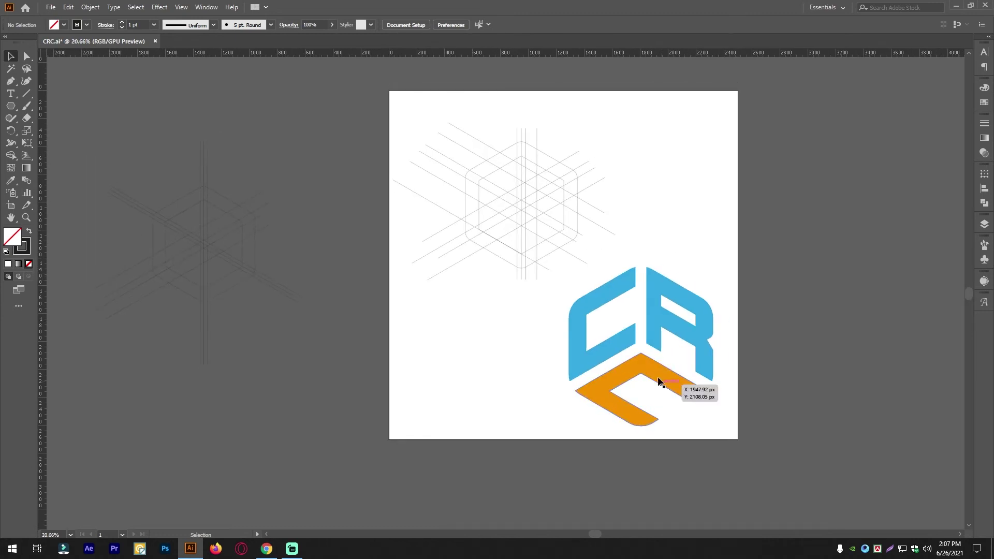
drag(317, 289, 591, 368)
scroll(485, 328, up, 3)
mouse_move(485, 328)
mouse_down()
mouse_move(560, 385)
mouse_move(477, 337)
mouse_up()
scroll(554, 411, up, 1)
drag(502, 384, 499, 355)
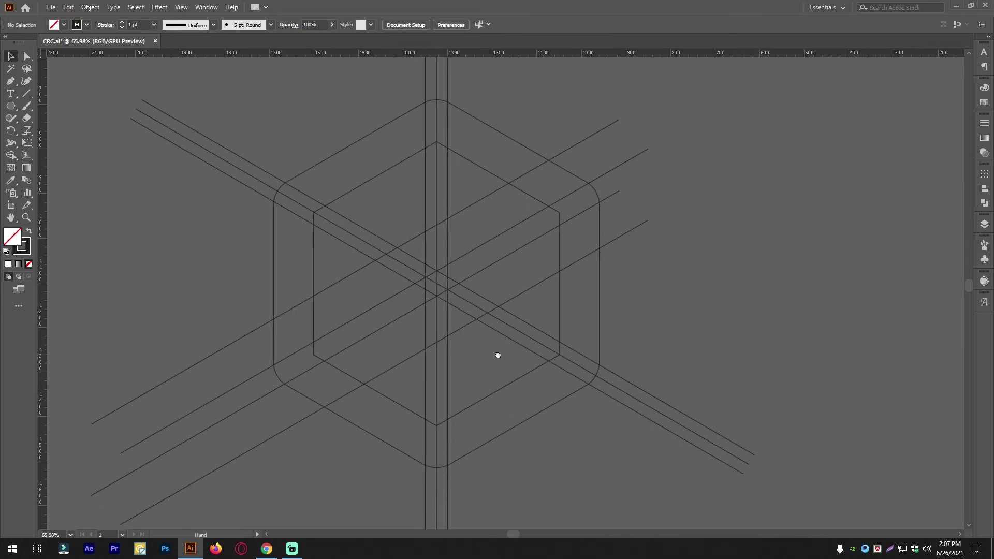
Reflect a copy of the upper rising two-line group so the copy slopes downward across the hexagon.
right_click(359, 316)
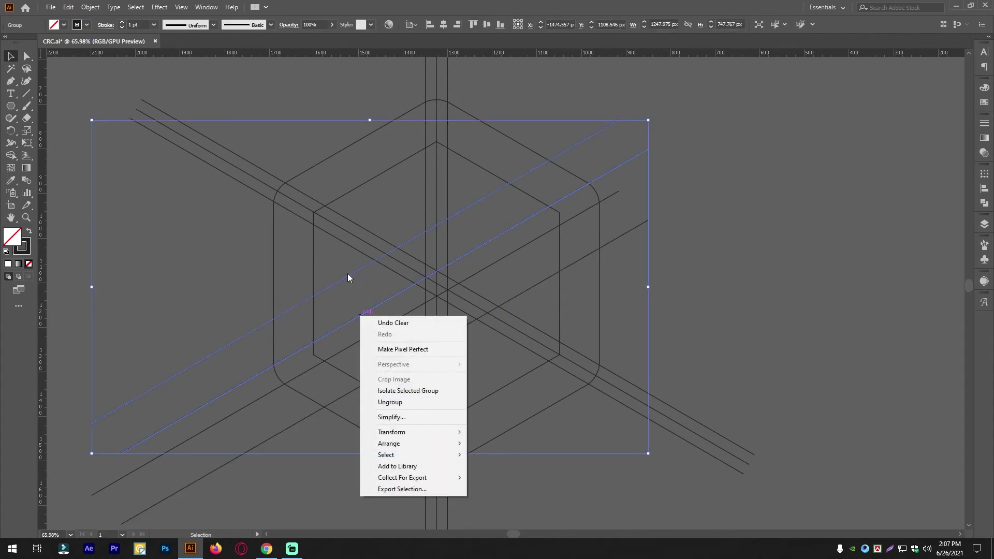
click(347, 282)
click(353, 295)
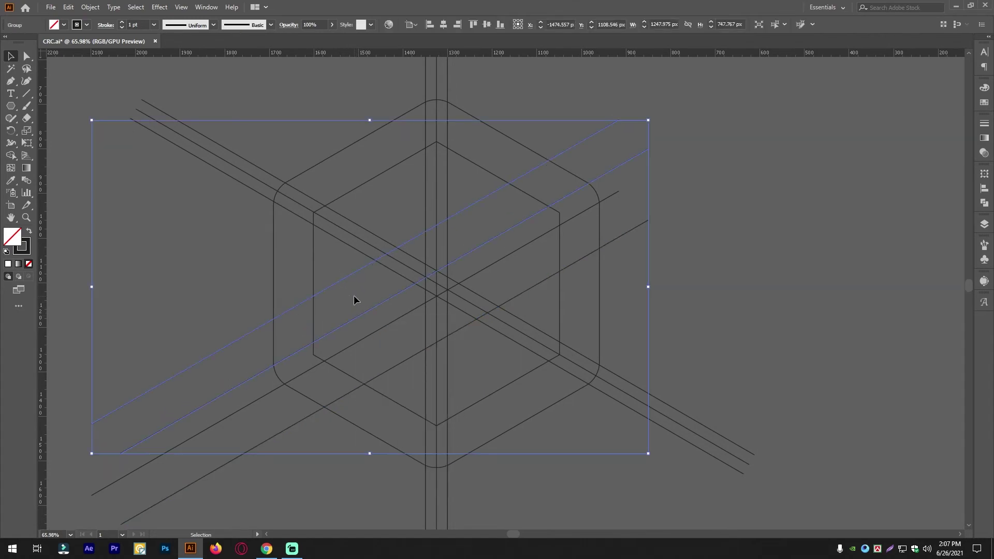
right_click(354, 295)
mouse_move(402, 414)
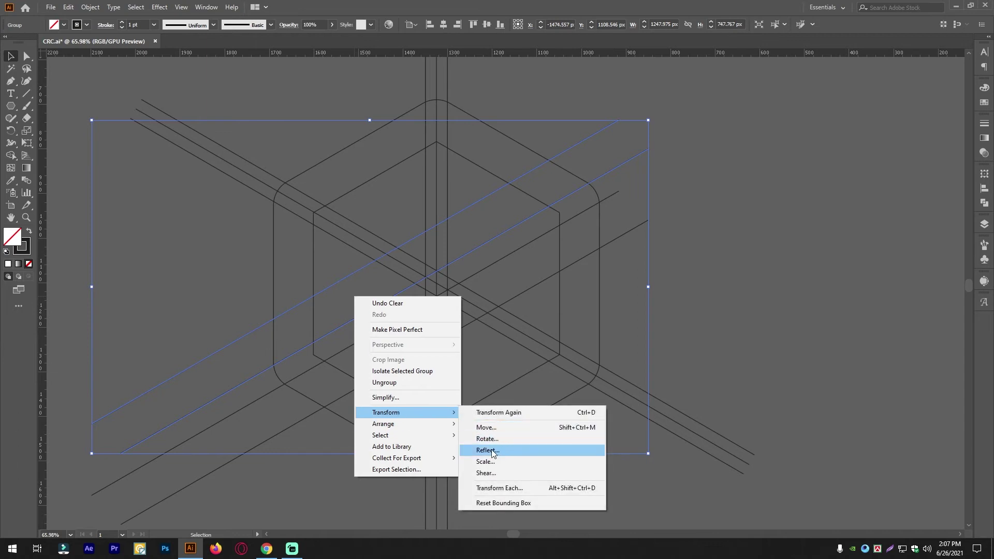
click(493, 453)
click(443, 339)
Move the reflected two-line group close to the lowest line of the falling three-line group.
scroll(595, 378, up, 10)
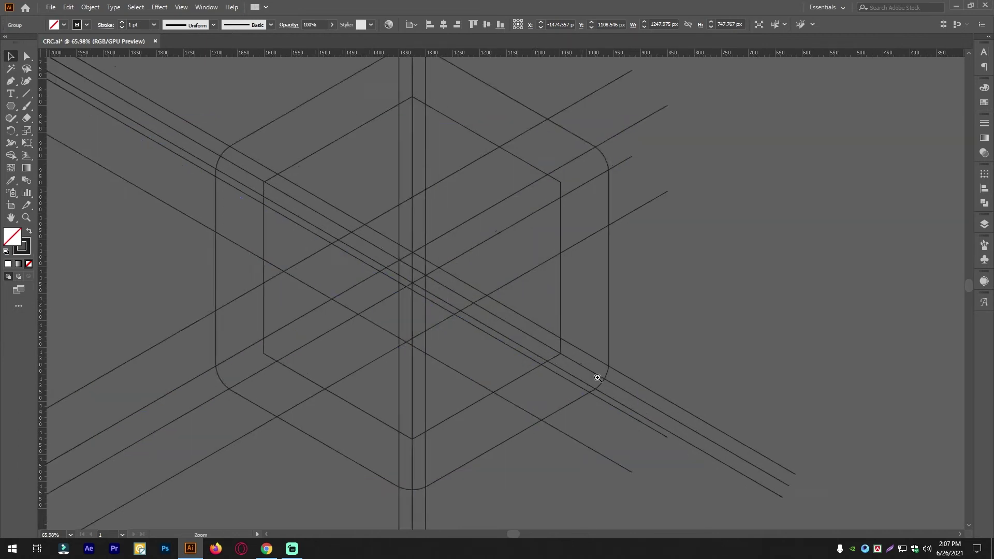
scroll(315, 344, down, 8)
scroll(453, 322, up, 5)
drag(505, 403, 416, 377)
drag(370, 341, 505, 408)
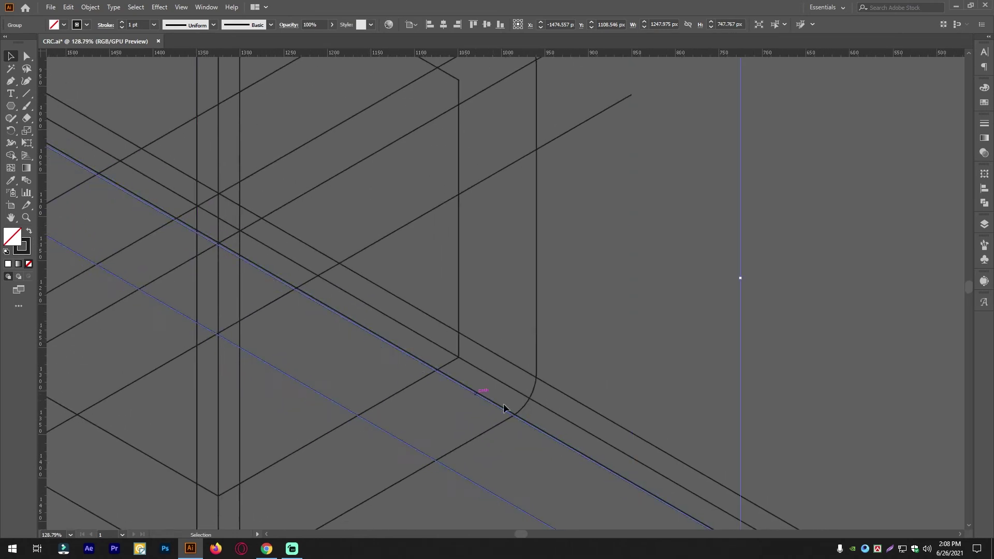
scroll(504, 407, up, 3)
drag(387, 358, 585, 390)
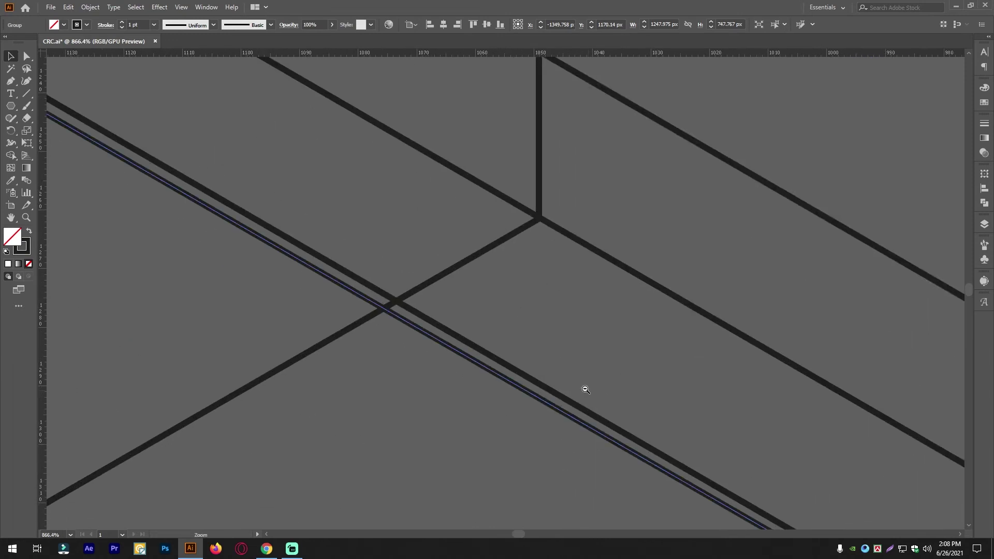
Nudge the reflected pair to the right until its upper line coincides with the falling group's lowest line.
scroll(525, 375, up, 10)
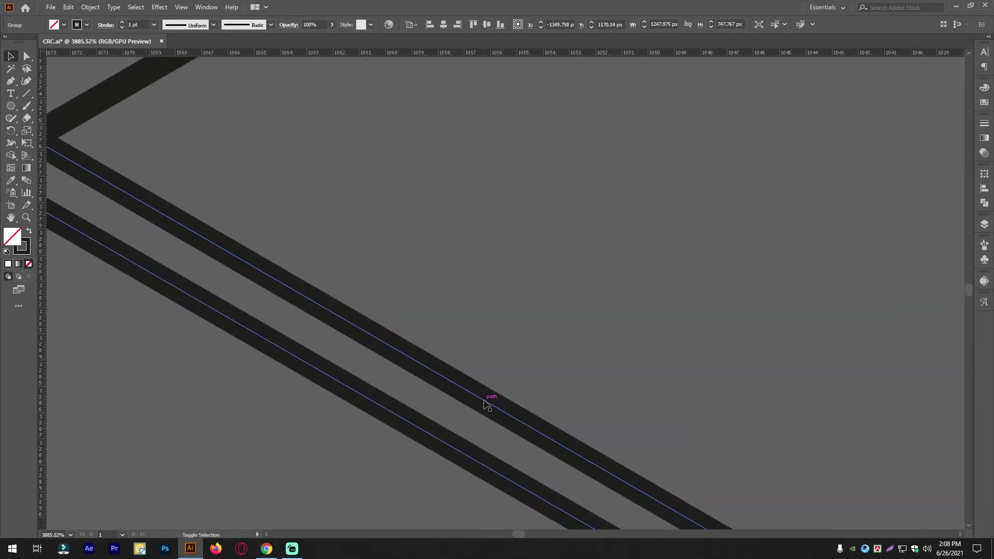
key(Right)
key(Right)
key(Right)
key(Right)
key(Right)
key(Right)
key(Right)
key(Right)
key(Right)
key(Right)
key(Right)
key(Right)
key(Right)
key(Right)
key(Right)
key(Right)
key(Right)
key(Right)
key(Right)
key(Right)
key(Right)
key(Right)
key(Right)
key(Right)
key(Right)
Ungroup the falling three-line group.
key(ctrl+space)
drag(603, 389, 31, 324)
key(space)
drag(678, 355, 536, 341)
key(ctrl+space)
drag(727, 453, 819, 452)
click(819, 452)
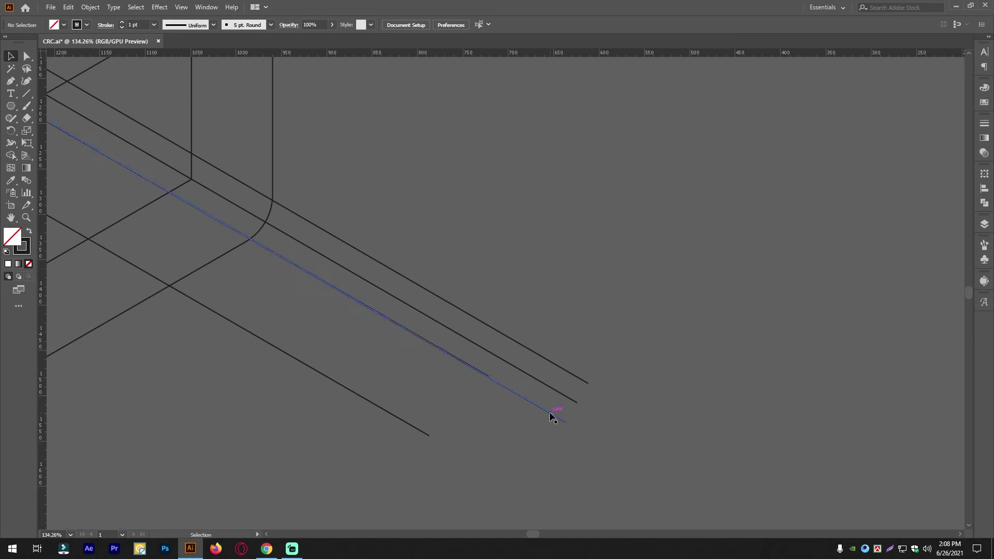
right_click(550, 413)
click(583, 318)
click(584, 408)
Delete the middle and lowest lines of the ungrouped falling set.
click(569, 395)
key(Delete)
click(563, 417)
key(Delete)
Compare the falling lines with the reference grid and the lower orange shape of the CRC logo.
drag(666, 406, 396, 339)
mouse_move(485, 344)
mouse_down()
mouse_move(566, 377)
mouse_move(481, 363)
mouse_up()
drag(650, 368, 496, 320)
drag(771, 416, 713, 404)
drag(363, 390, 383, 391)
drag(674, 409, 526, 394)
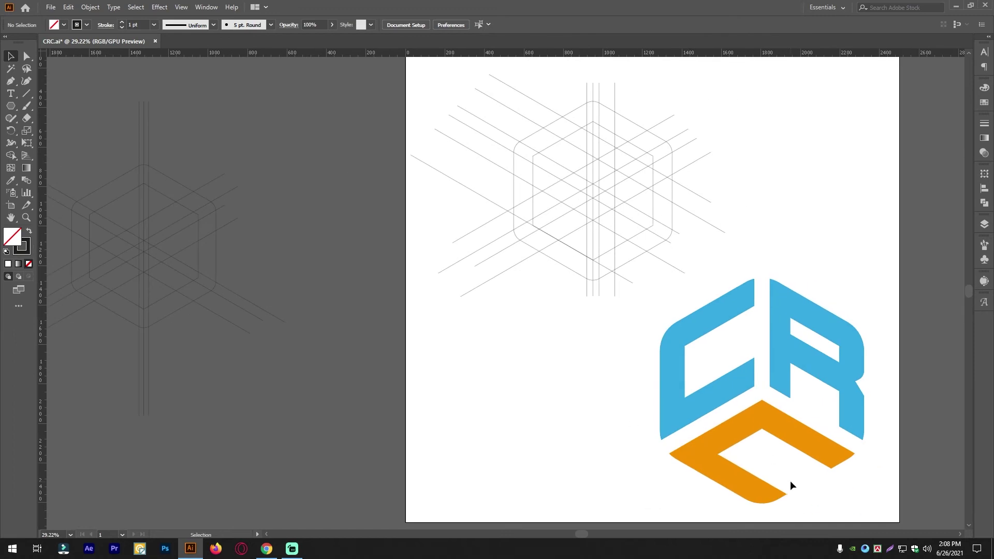
drag(218, 258, 576, 361)
drag(395, 337, 542, 458)
drag(595, 424, 527, 310)
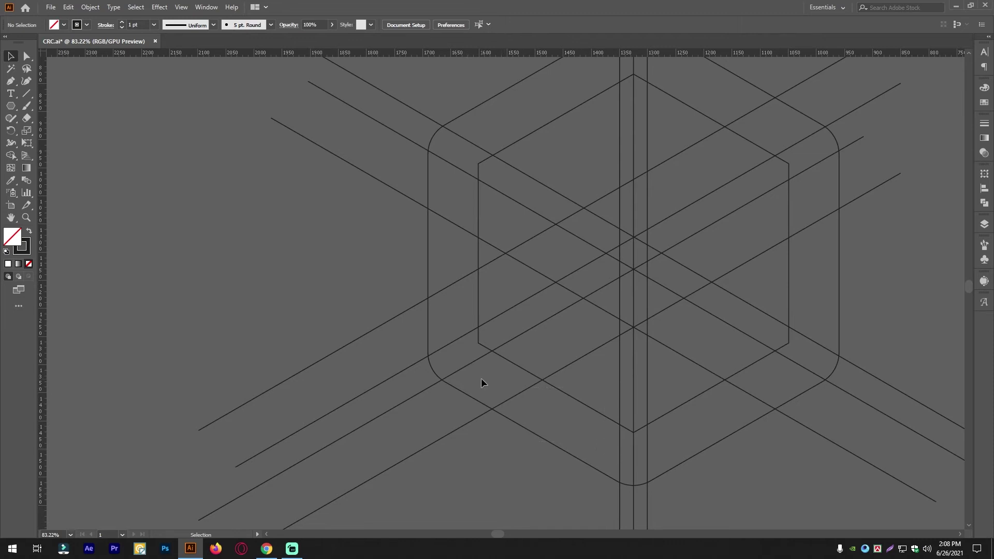
Compare the working grid with the reference grid and the blue R of the CRC logo.
drag(749, 378, 261, 345)
drag(621, 424, 714, 463)
drag(352, 357, 287, 362)
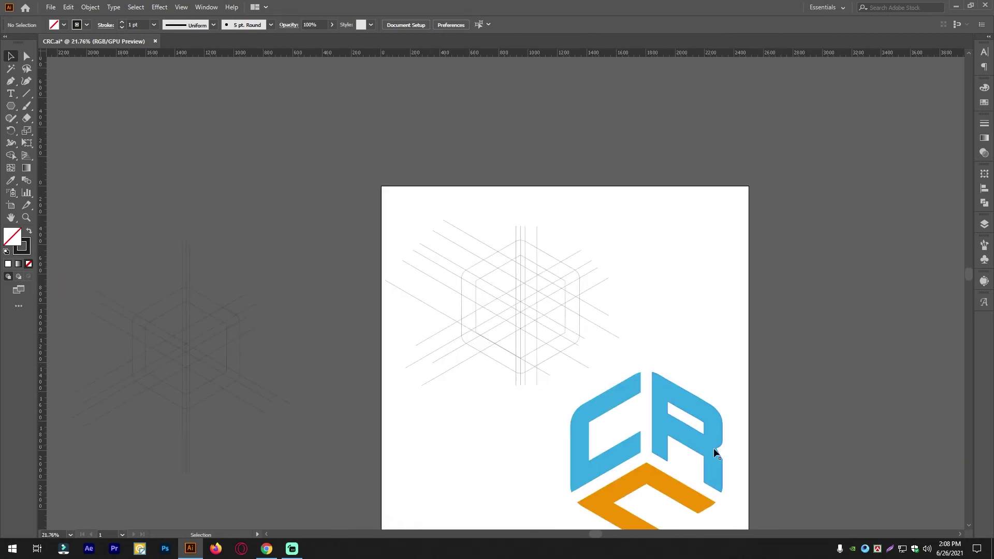
drag(184, 258, 413, 327)
drag(362, 369, 385, 379)
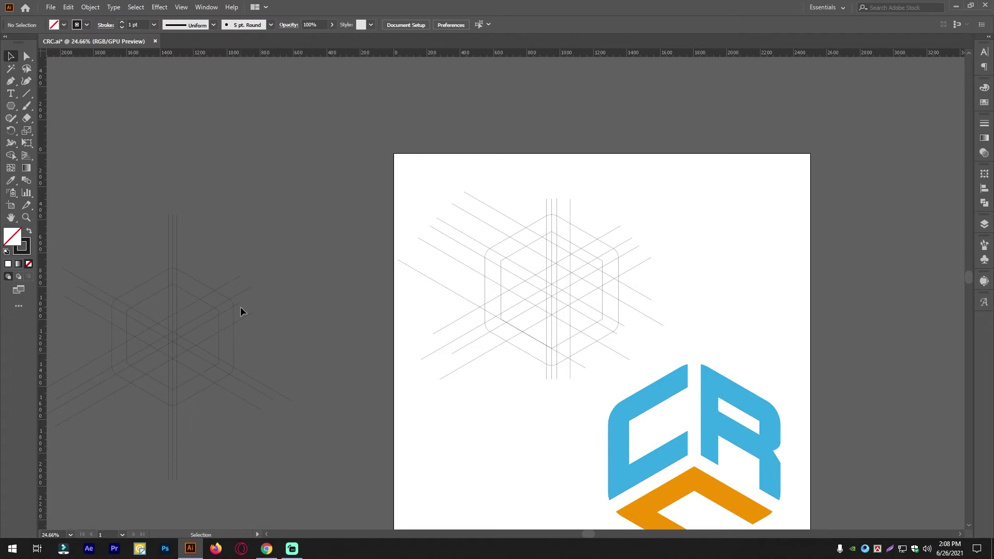
drag(753, 425, 861, 453)
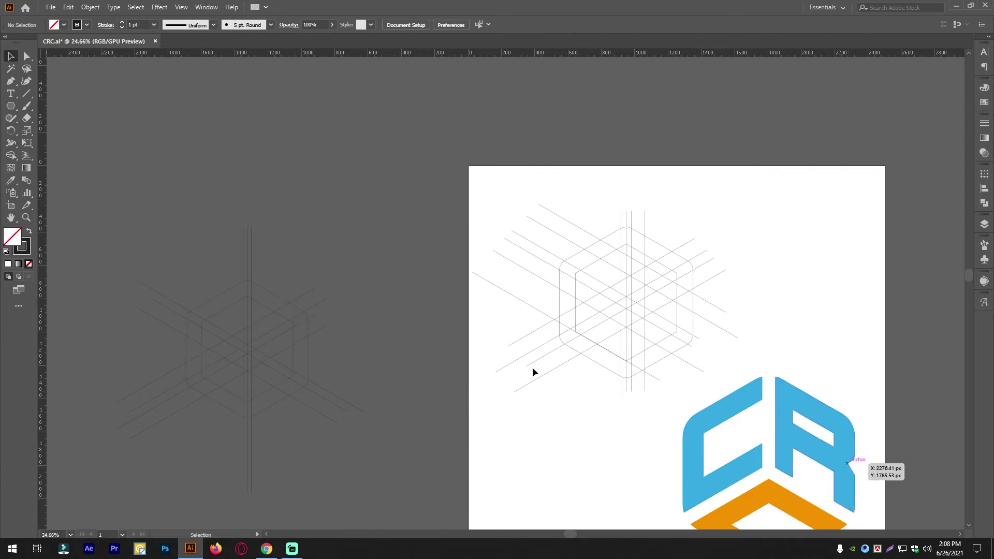
scroll(226, 331, up, 4)
scroll(359, 443, up, 1)
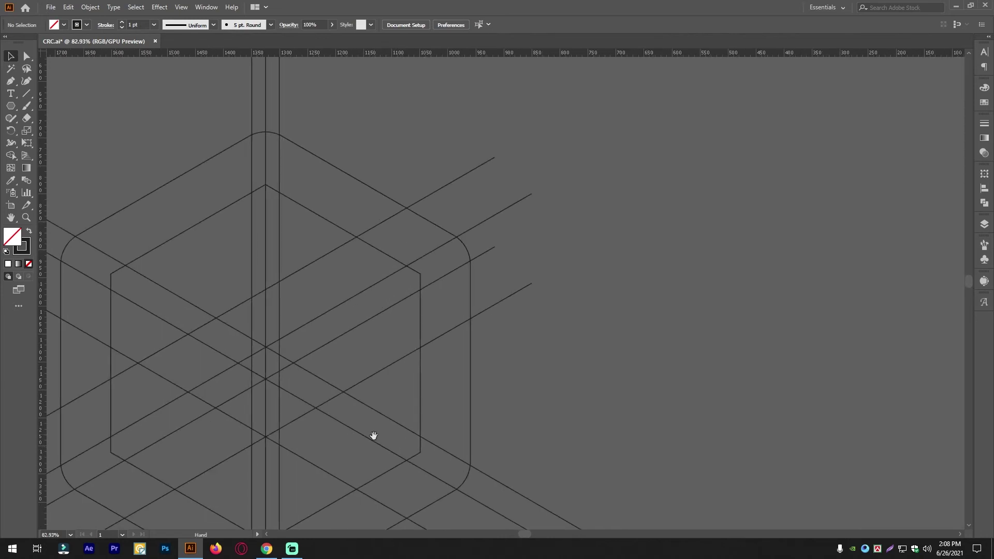
Duplicate the grouped falling pair higher up so its lower line meets the uppermost rising line on the hexagon's centre line.
click(318, 464)
click(357, 462)
scroll(415, 466, up, 1)
drag(516, 447, 450, 336)
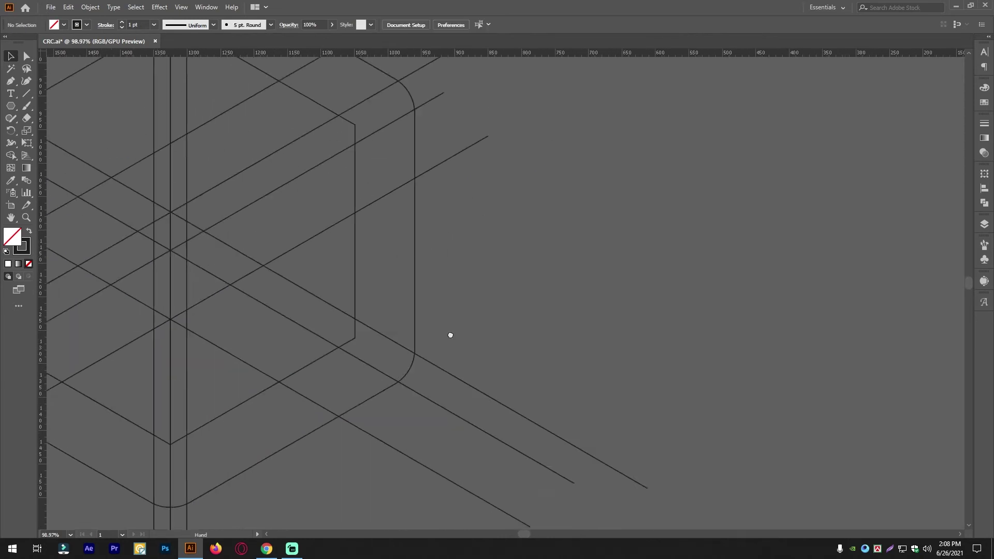
scroll(293, 344, down, 1)
scroll(293, 344, up, 1)
drag(349, 397, 388, 241)
scroll(348, 238, up, 2)
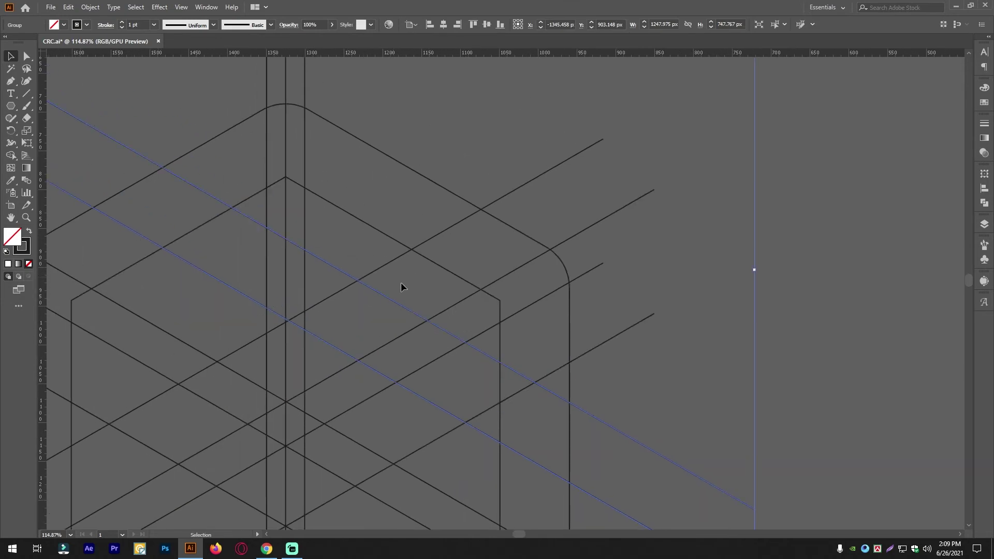
Compare the duplicated falling pair with the reference grid and the CRC logo to decide which lines are still missing.
scroll(421, 280, down, 8)
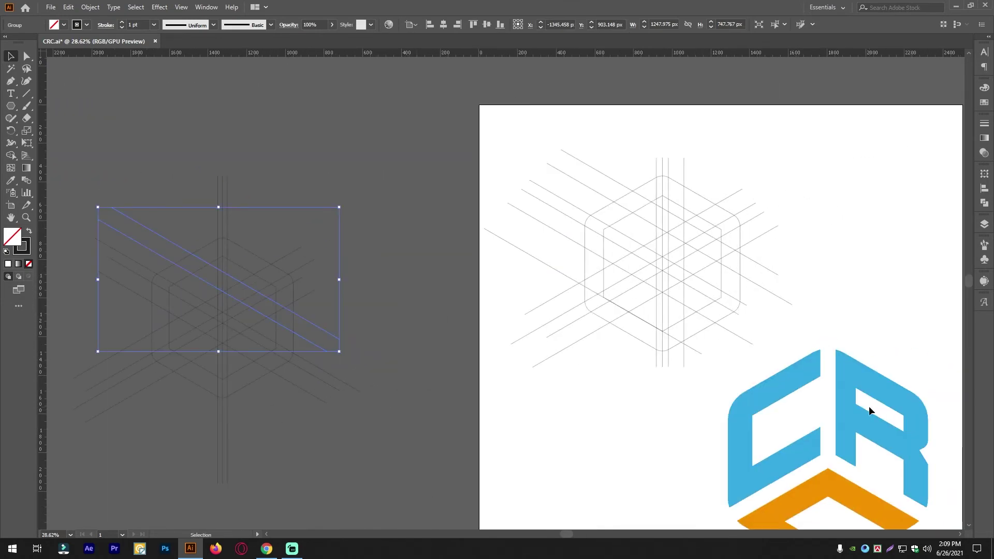
scroll(233, 262, up, 8)
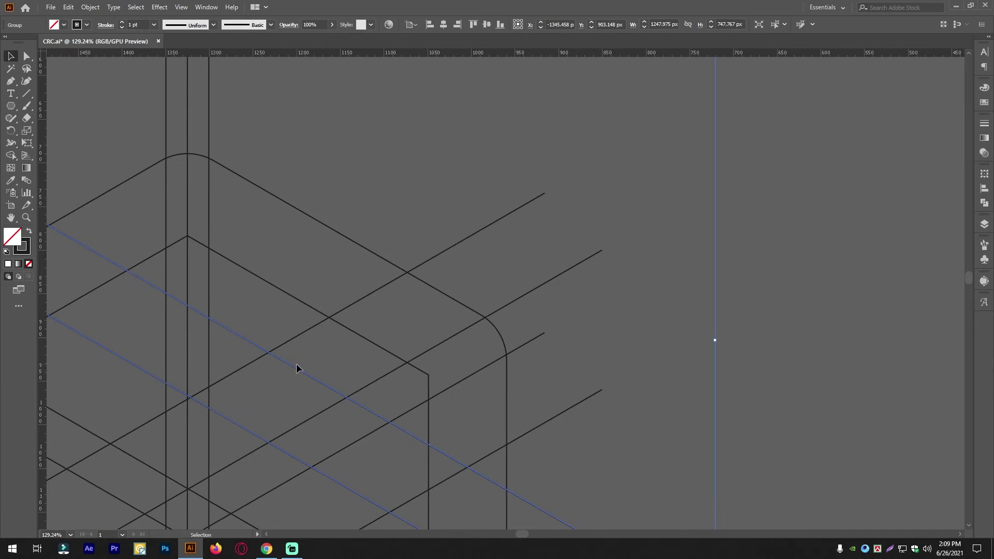
drag(296, 370, 318, 378)
key(ctrl+space)
drag(409, 352, 332, 335)
click(567, 392)
drag(361, 405, 378, 405)
drag(322, 368, 378, 331)
drag(435, 342, 77, 240)
key(space)
key(space)
key(ctrl+space)
drag(962, 461, 611, 378)
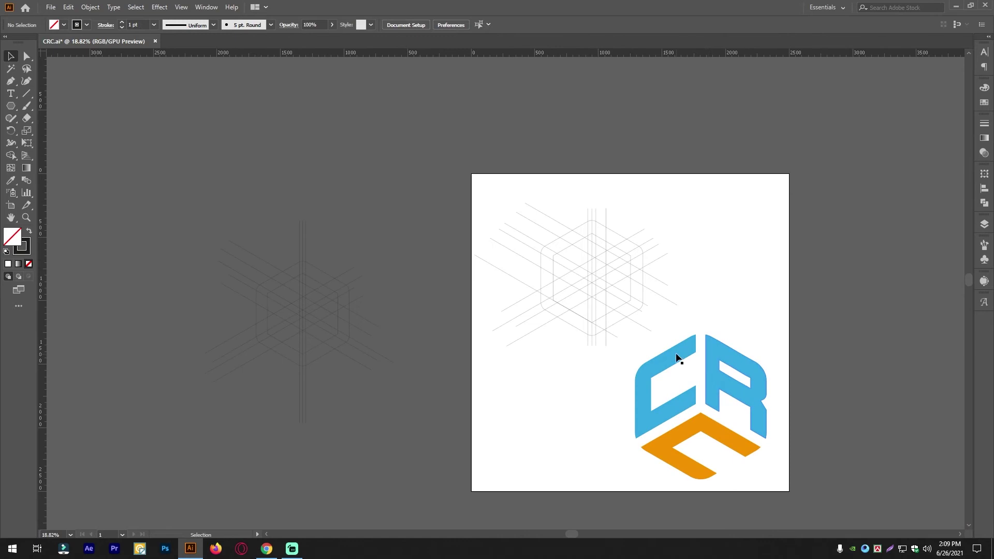
drag(512, 371, 705, 428)
key(ctrl+space)
drag(424, 347, 541, 346)
key(space)
drag(442, 354, 243, 254)
Draw a vertical Pen tool line along the left side of the inner hexagon, from its upper to its lower corner.
click(11, 81)
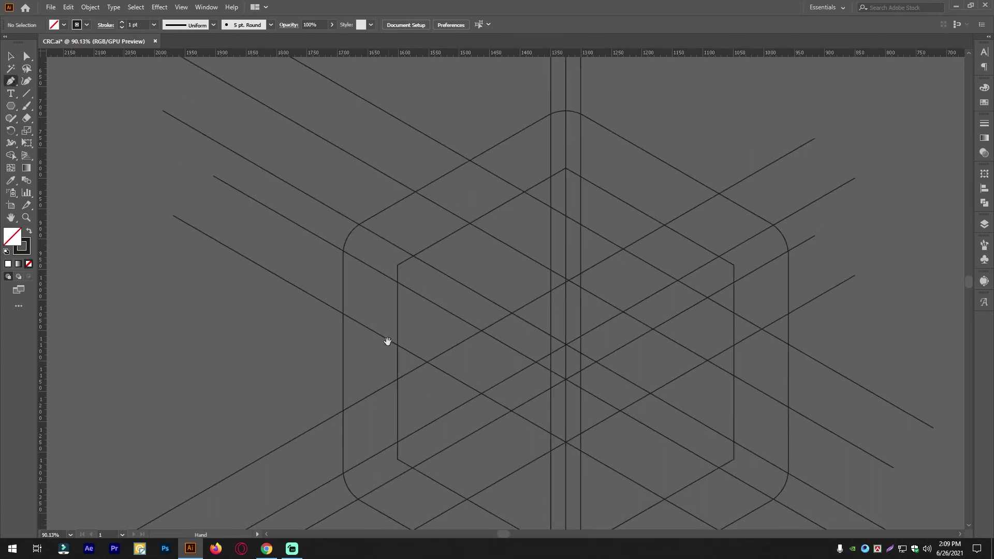
click(398, 264)
key(space)
drag(413, 343, 424, 274)
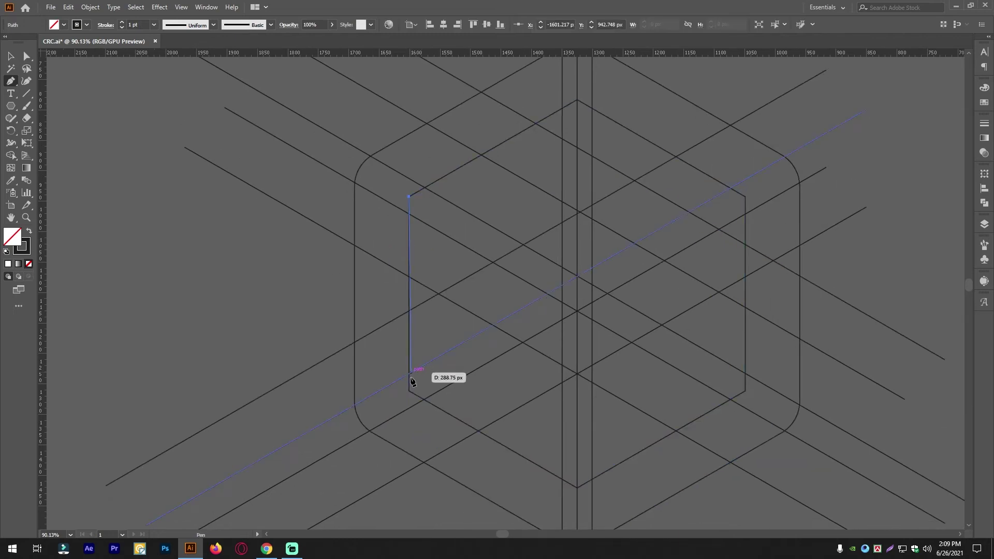
click(409, 391)
Stretch the new vertical line beyond both ends of the hexagons to a height of about 1295 px.
click(10, 56)
scroll(381, 278, down, 2)
click(421, 290)
drag(422, 267, 420, 90)
click(463, 134)
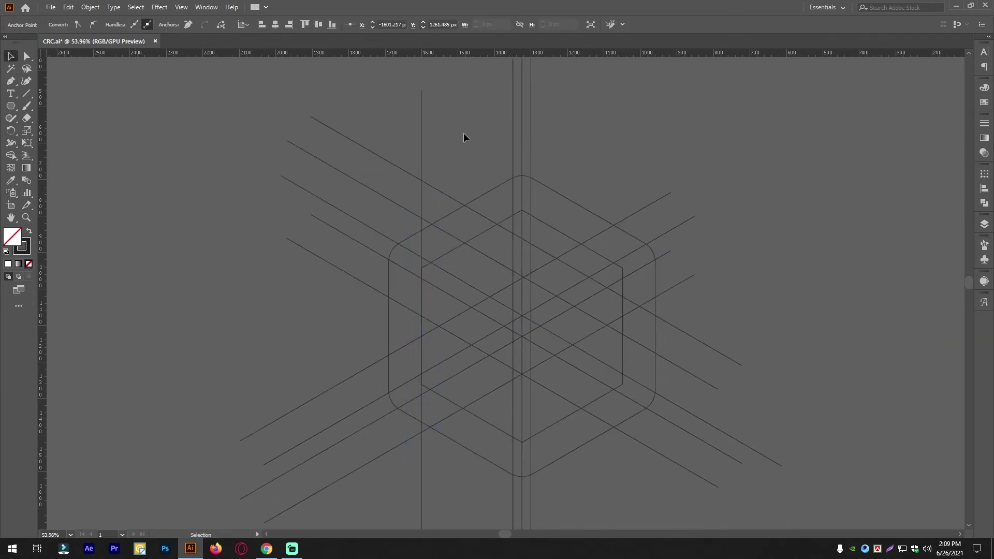
Duplicate the vertical line onto the outer hexagon's left side and group the two lines.
key(alt+space)
drag(410, 342, 471, 356)
drag(431, 301, 502, 329)
drag(426, 328, 347, 329)
shift+click(427, 327)
scroll(358, 270, down, 5)
drag(358, 271, 356, 270)
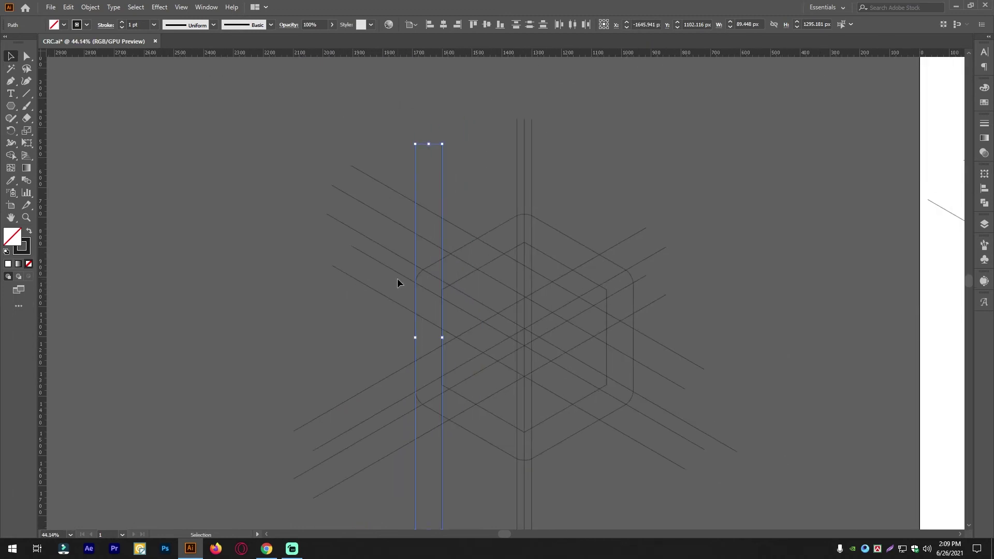
key(ctrl+g)
Move the grouped vertical pair rightwards until its left line coincides with the right line of the centred three-line set.
drag(520, 238, 602, 259)
drag(530, 260, 469, 330)
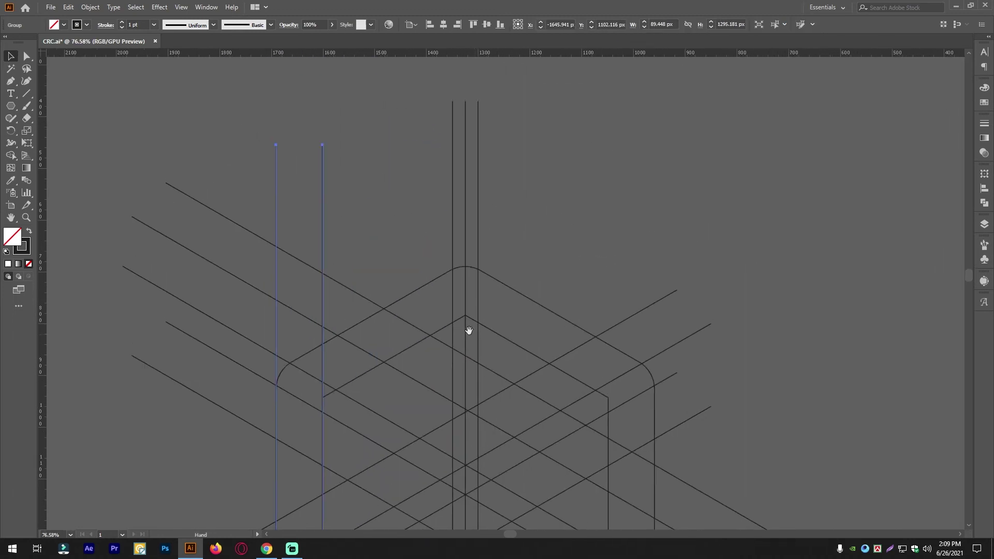
drag(276, 182, 477, 222)
click(501, 113)
ctrl+alt+click(493, 178)
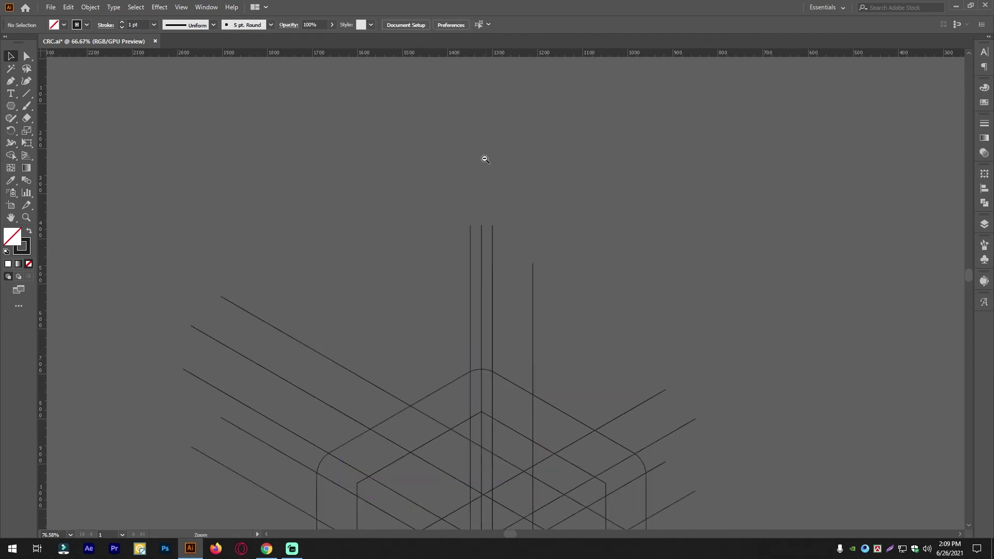
Ungroup the centred set of three vertical lines.
click(493, 237)
drag(448, 225, 509, 240)
right_click(577, 168)
click(613, 255)
click(664, 250)
Delete the middle line of the centred set and its right line that overlaps the moved pair.
click(486, 237)
key(Delete)
click(493, 240)
key(Delete)
Examine how the remaining vertical lines cross the sloping lines and the inner hexagon.
drag(568, 339, 564, 212)
drag(564, 212, 438, 269)
mouse_move(601, 290)
mouse_down()
mouse_move(552, 281)
mouse_move(585, 288)
mouse_up()
drag(542, 284, 400, 253)
drag(583, 296, 523, 290)
drag(320, 288, 393, 297)
drag(558, 324, 499, 324)
drag(415, 285, 357, 310)
drag(466, 341, 549, 352)
drag(276, 290, 414, 375)
drag(351, 401, 446, 430)
drag(473, 498, 468, 343)
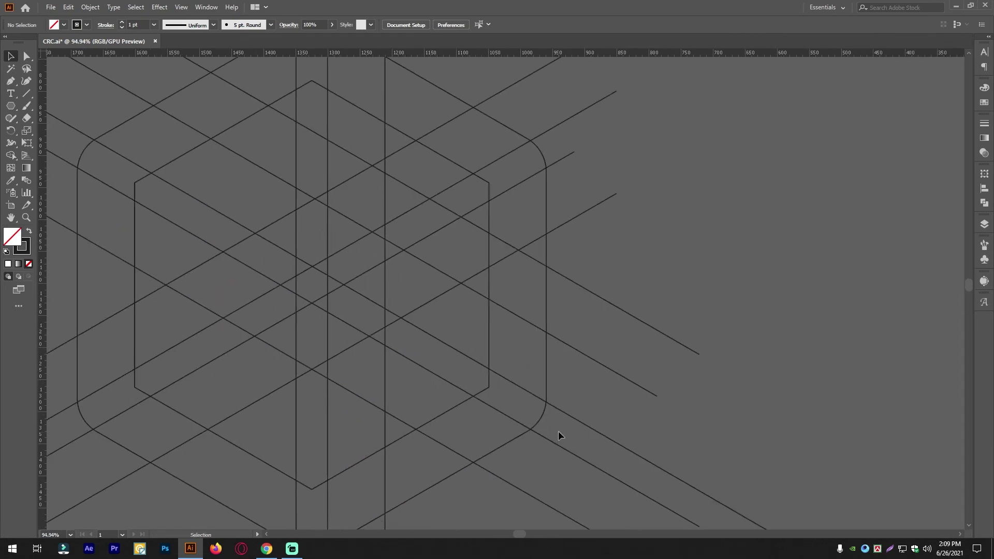
click(490, 387)
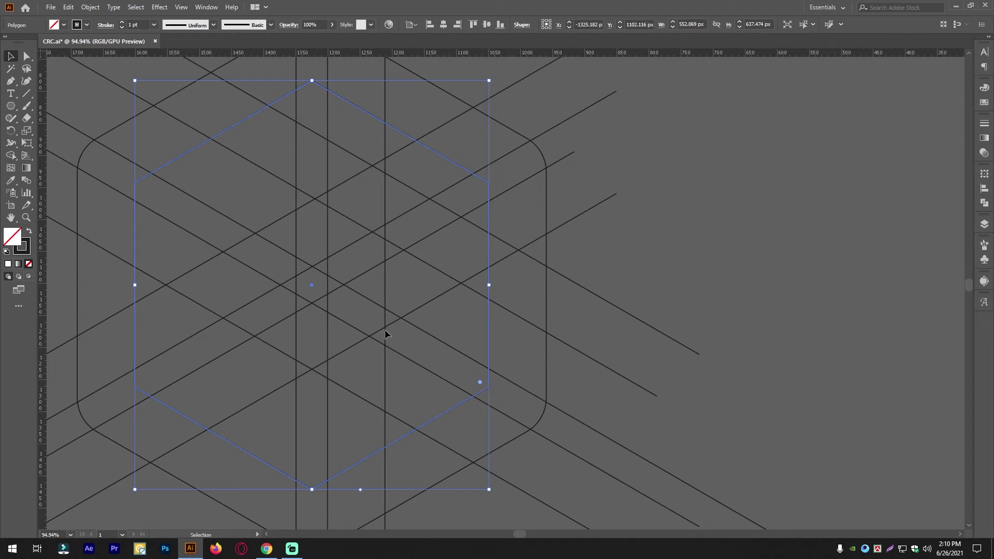
click(511, 402)
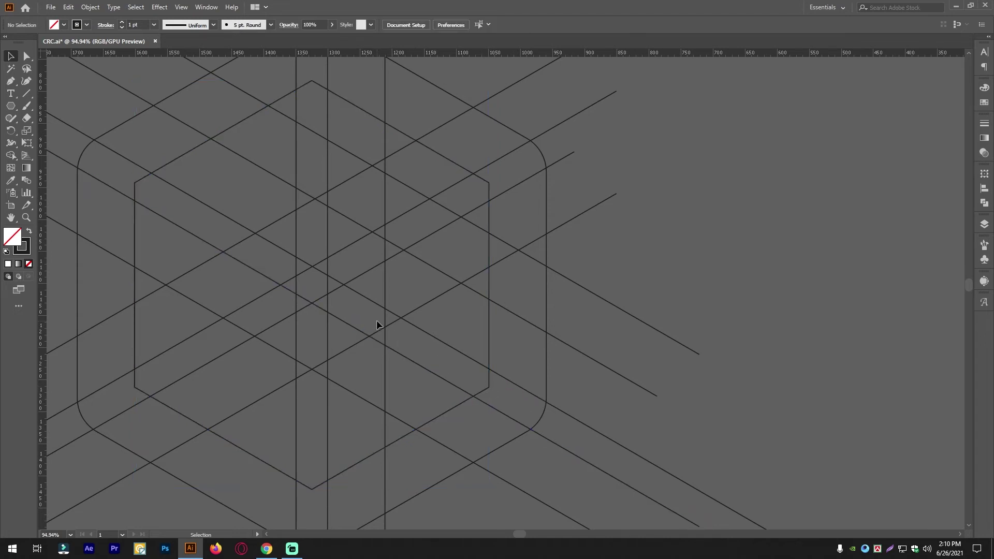
Compare the working grid's sloping lines and hexagons with the reference grid and the logo.
drag(380, 323, 373, 371)
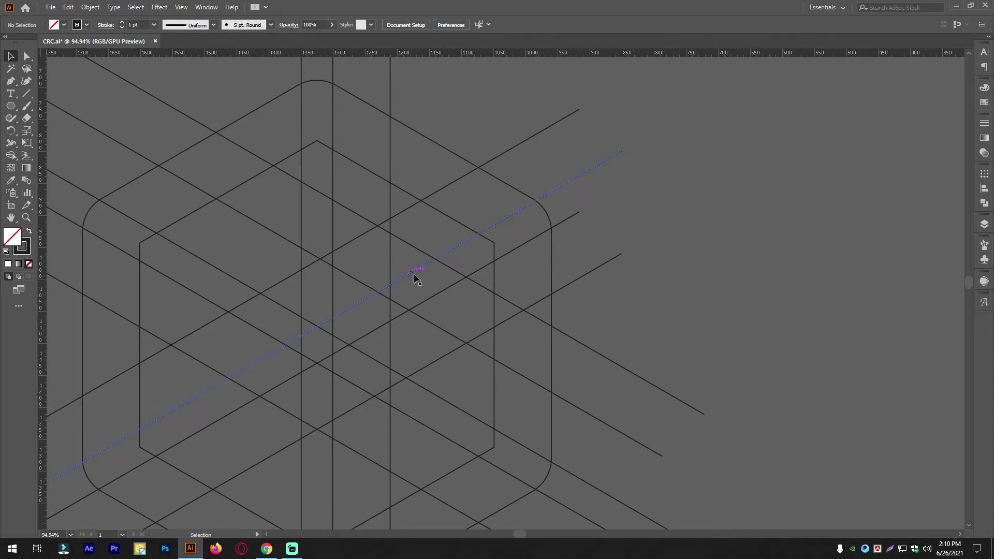
drag(582, 357, 568, 348)
drag(567, 348, 551, 301)
mouse_move(551, 301)
mouse_down()
mouse_move(533, 309)
mouse_move(493, 300)
mouse_move(535, 304)
mouse_up()
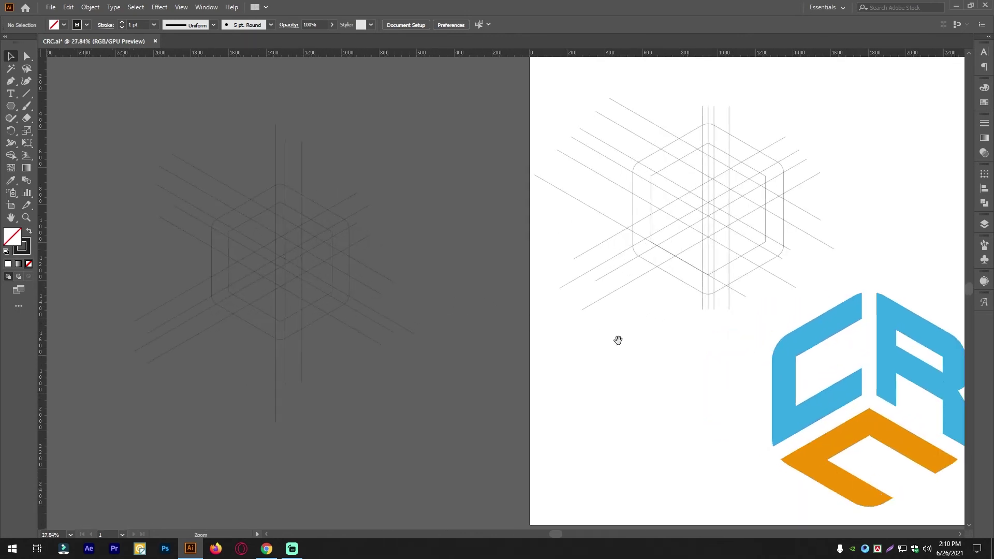
drag(289, 204, 439, 300)
drag(380, 310, 453, 323)
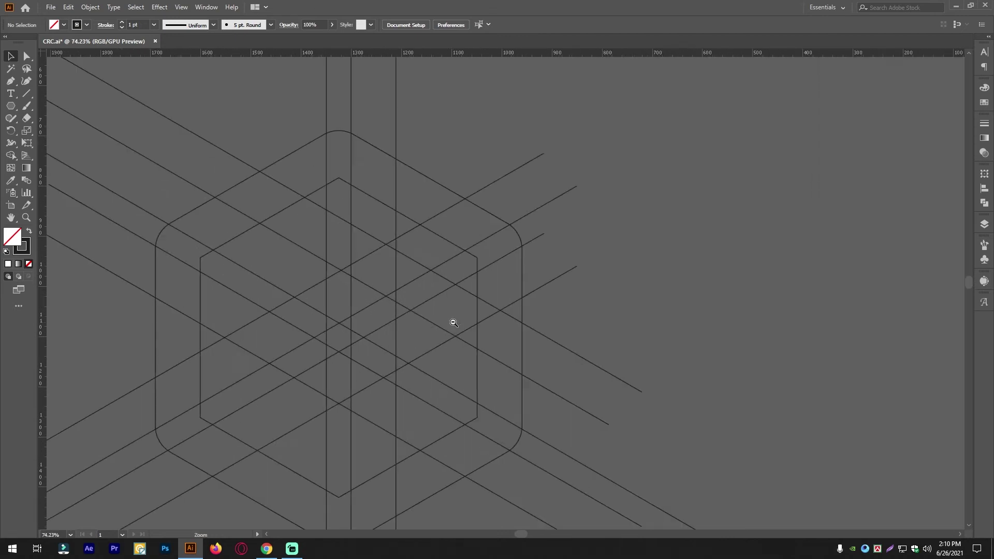
drag(528, 382, 406, 320)
ctrl+alt+click(475, 346)
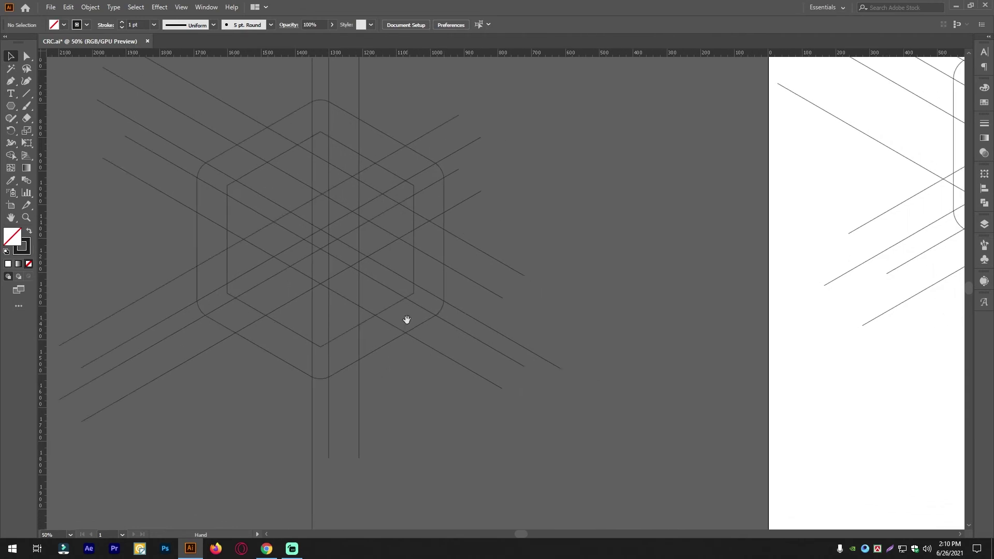
drag(487, 345, 414, 342)
drag(932, 466, 835, 453)
scroll(385, 359, up, 7)
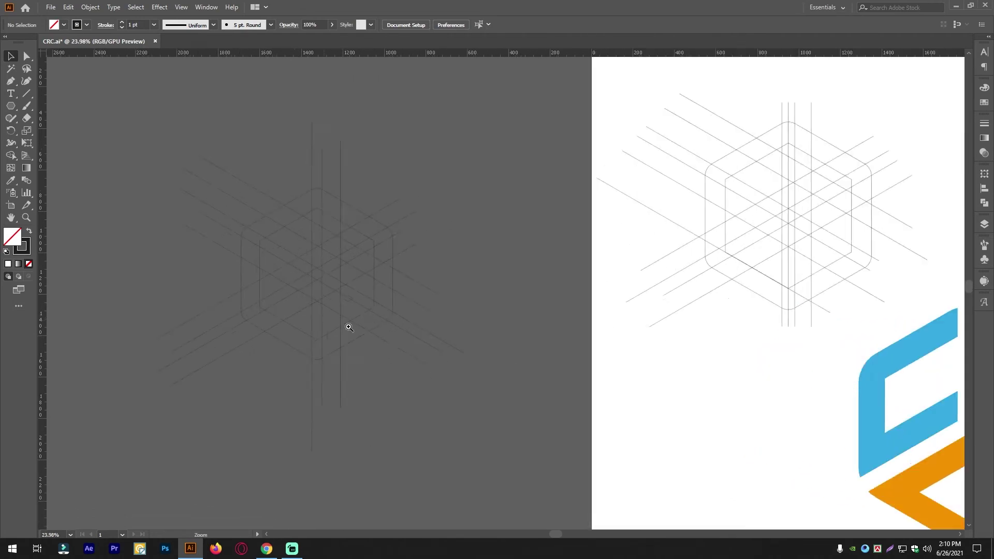
scroll(518, 415, up, 3)
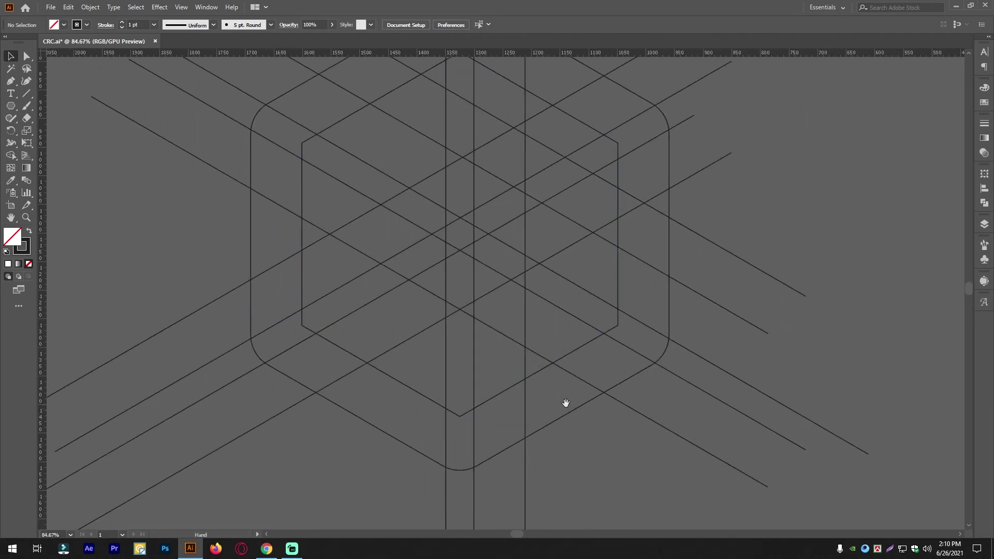
Duplicate the longest falling line onto the lower-left side of the inner hexagon.
click(707, 347)
click(727, 334)
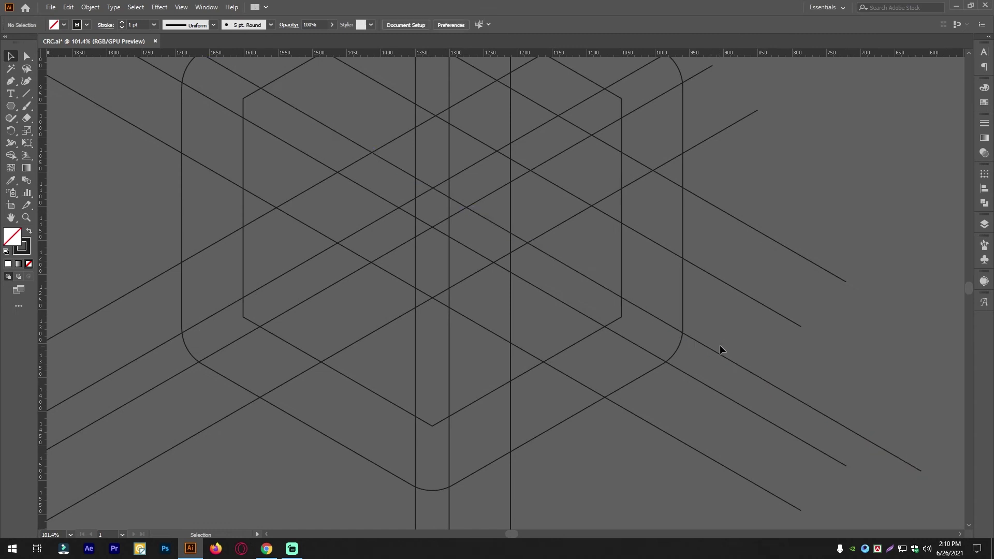
click(710, 351)
drag(570, 271, 425, 422)
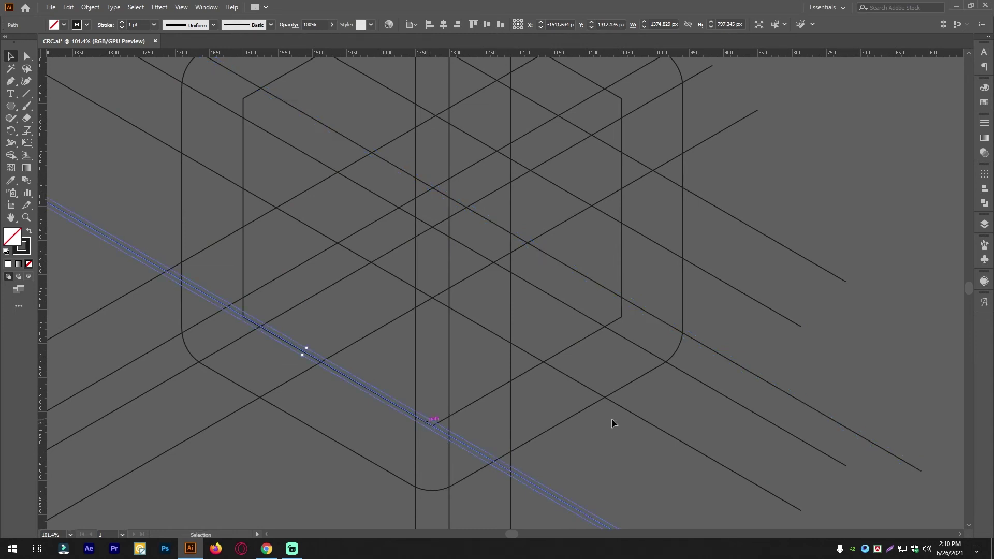
Nudge the duplicated falling line down by 0.6 px so it coincides exactly with the inner hexagon's lower-left edge.
scroll(458, 412, up, 1)
key(ctrl+shift+z)
scroll(457, 420, up, 7)
scroll(768, 165, down, 11)
scroll(723, 183, up, 1)
scroll(445, 395, up, 8)
scroll(588, 237, up, 18)
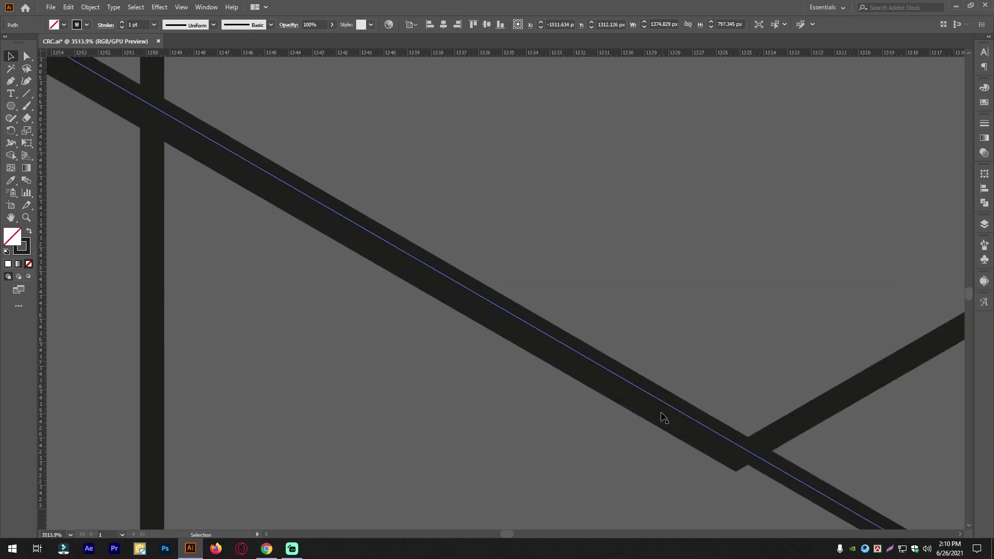
key(Down)
key(Down)
key(Down)
key(Down)
key(Down)
key(Down)
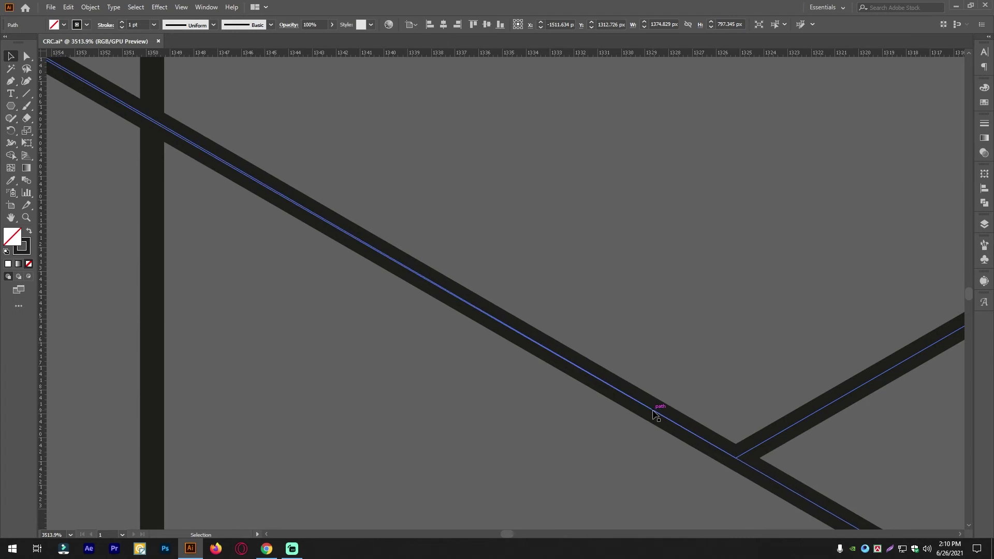
Deselect the aligned falling line and compare the working grid with the reference grid and the full logo.
key(ctrl+alt+space)
drag(689, 377, 155, 377)
drag(840, 284, 544, 345)
drag(544, 344, 368, 344)
click(578, 394)
key(ctrl+space)
drag(536, 380, 388, 316)
drag(469, 316, 469, 279)
mouse_move(258, 218)
mouse_down()
mouse_move(307, 218)
mouse_move(368, 269)
mouse_up()
click(434, 284)
mouse_move(455, 275)
mouse_down()
mouse_move(396, 276)
mouse_move(407, 274)
mouse_up()
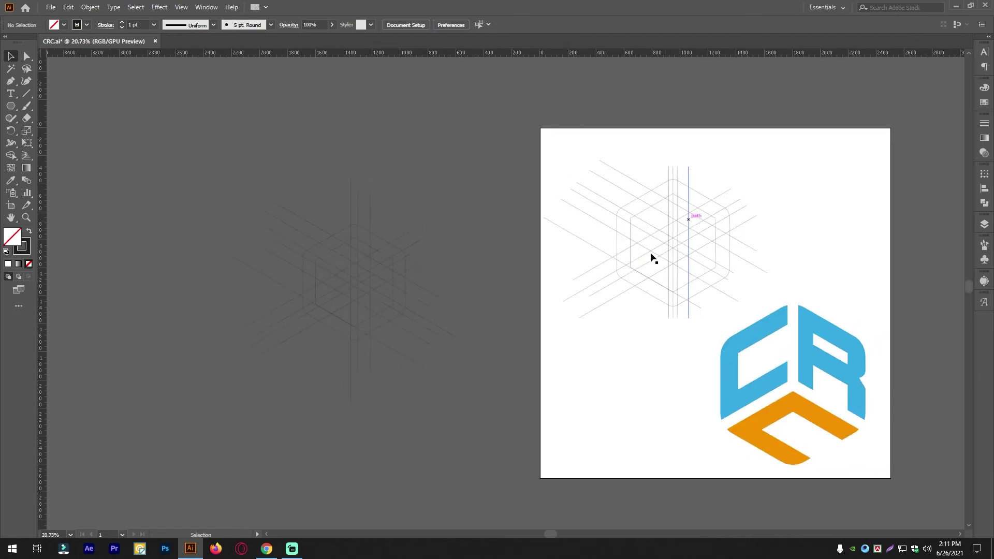
scroll(324, 244, up, 2)
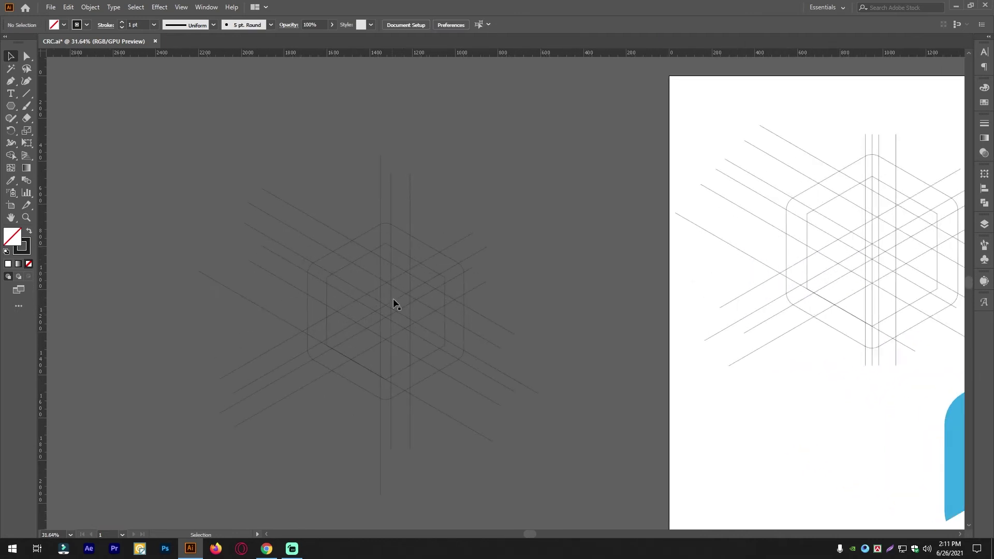
scroll(393, 303, down, 2)
drag(472, 288, 439, 286)
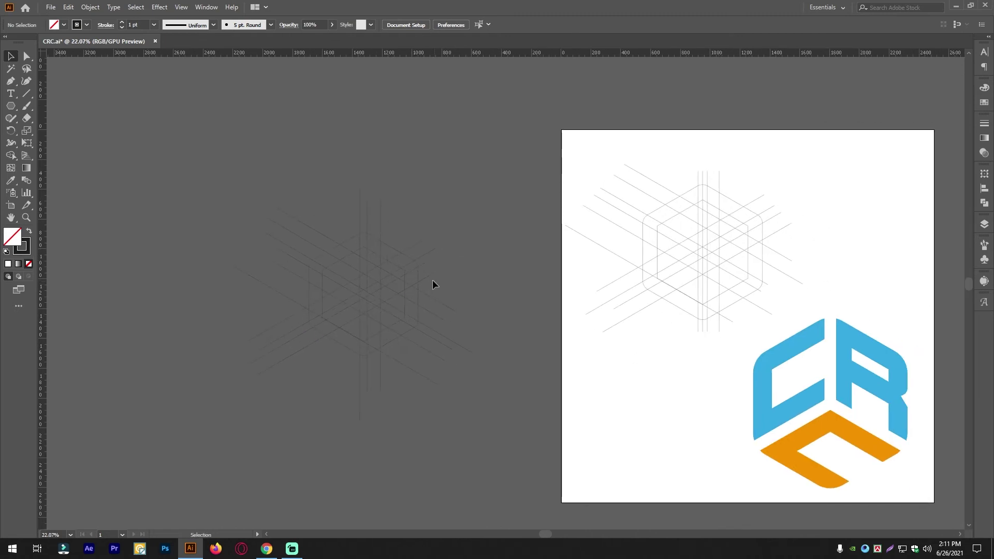
Check the lower part of the working grid and its line crossings against the reference grid and the orange C.
scroll(362, 284, up, 2)
key(ctrl+space)
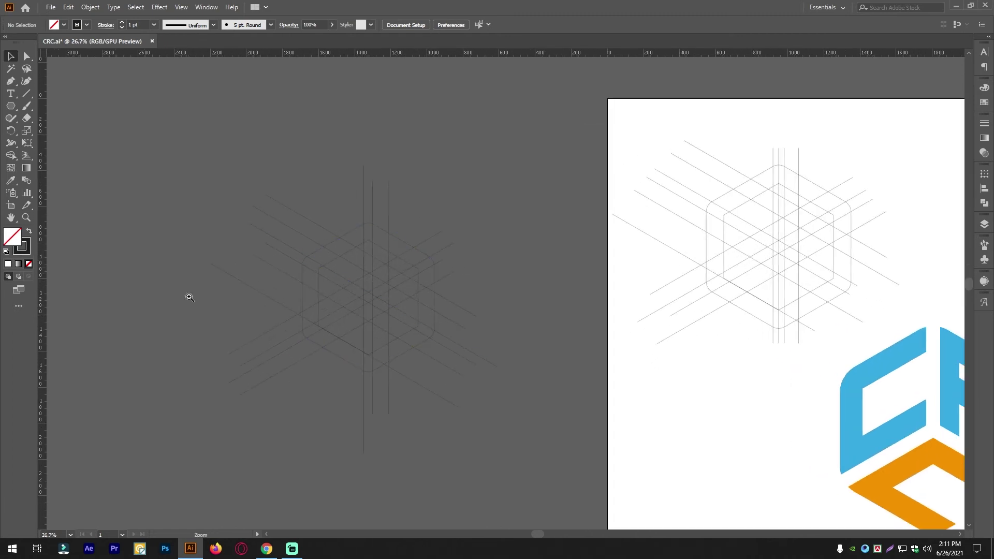
key(ctrl+alt+space)
drag(524, 349, 505, 343)
drag(505, 343, 469, 344)
key(ctrl+alt+space)
mouse_move(293, 278)
mouse_down()
mouse_move(383, 364)
mouse_move(348, 300)
mouse_move(351, 347)
mouse_move(448, 303)
mouse_up()
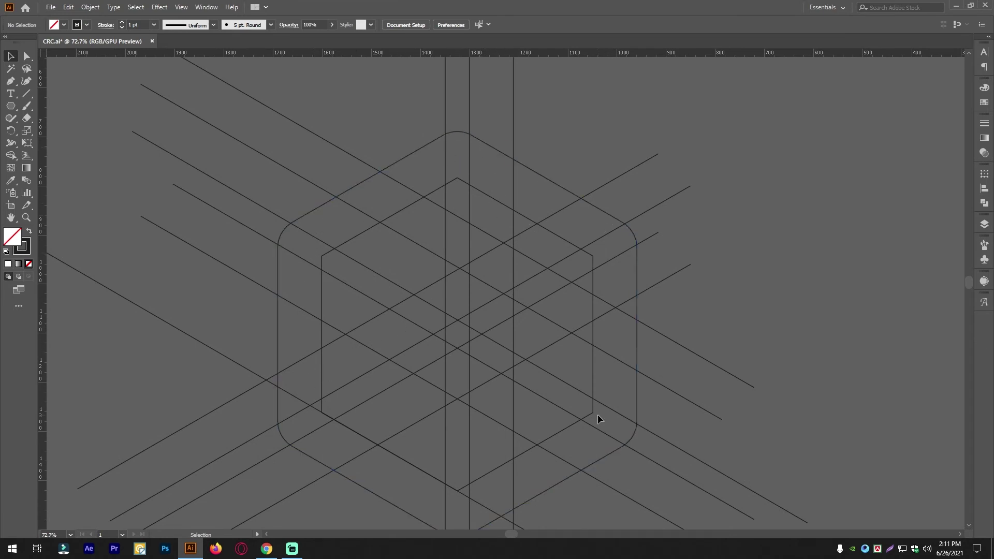
scroll(650, 383, down, 3)
scroll(563, 311, down, 1)
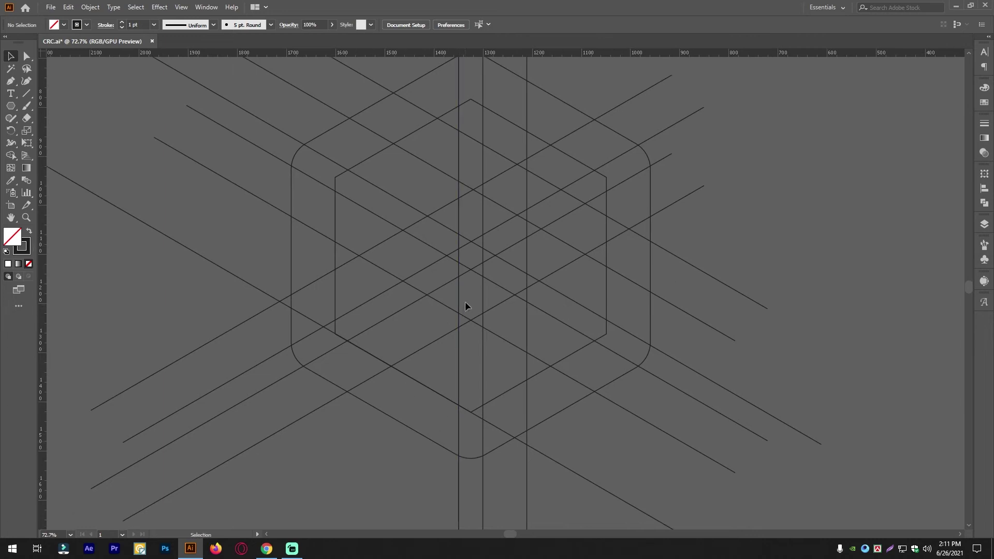
drag(646, 382, 589, 343)
scroll(589, 343, down, 4)
drag(642, 262, 439, 301)
scroll(515, 280, down, 3)
scroll(409, 294, up, 2)
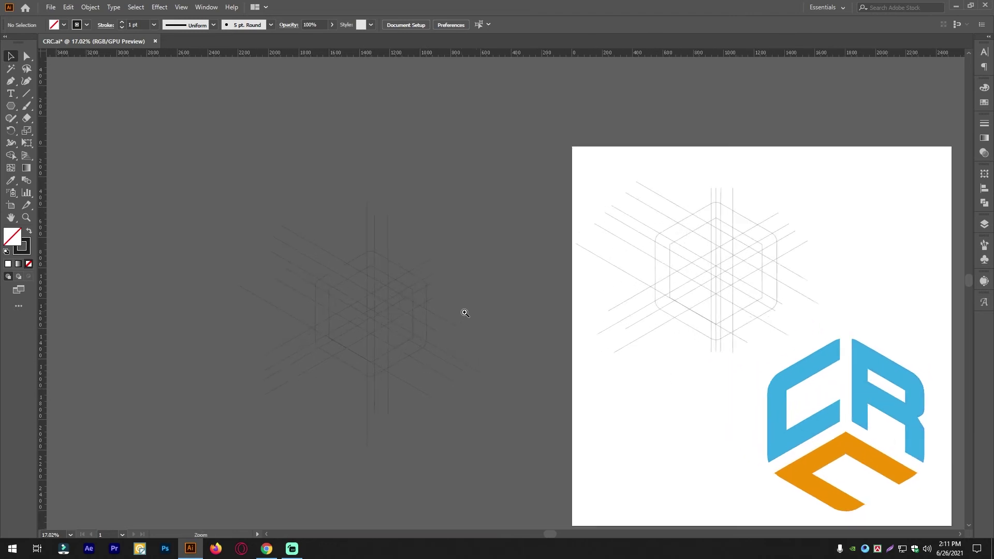
Duplicate the whole working grid into the empty canvas area above and left of the original.
drag(464, 452, 508, 460)
click(508, 461)
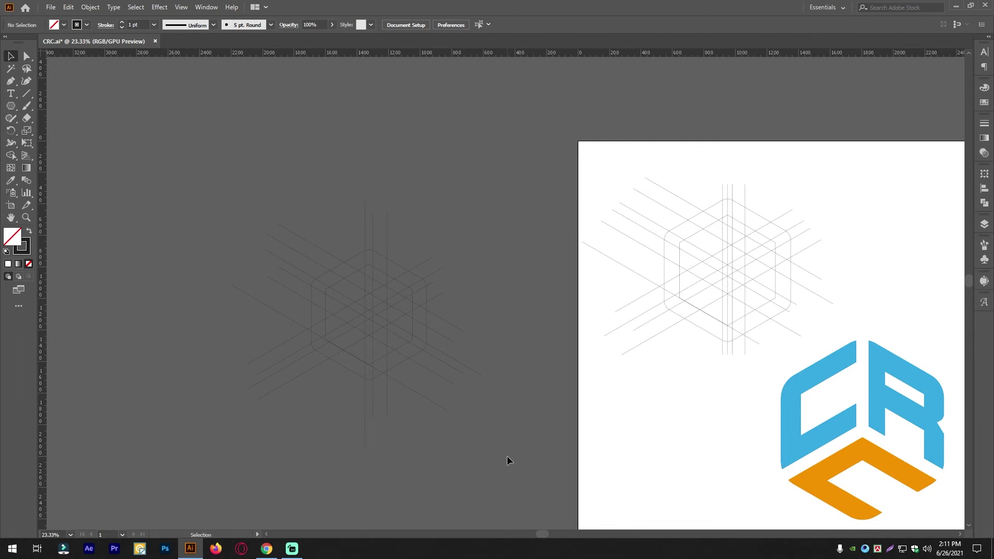
scroll(397, 331, down, 2)
scroll(451, 349, up, 1)
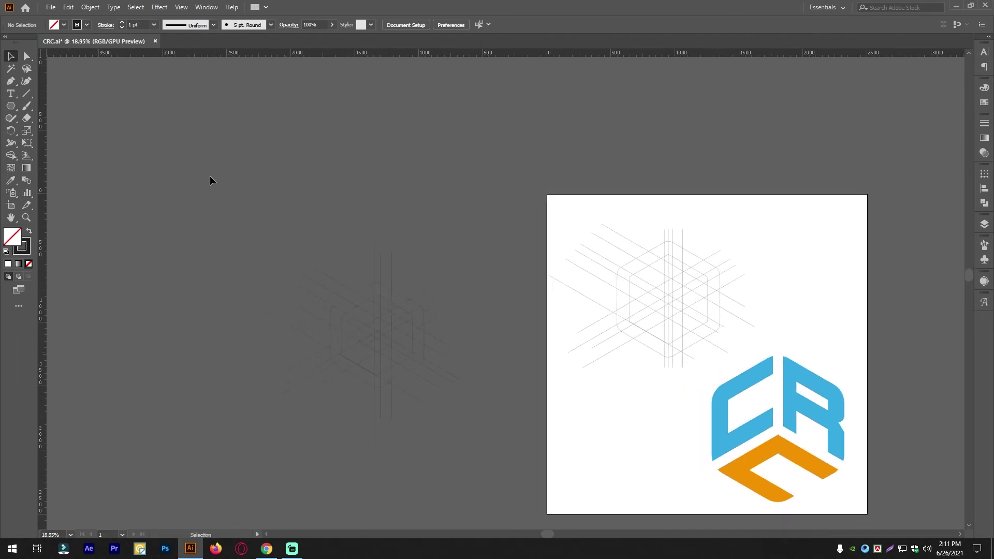
drag(486, 470, 487, 480)
click(172, 178)
click(493, 483)
drag(253, 204, 239, 171)
drag(498, 500, 216, 177)
drag(374, 334, 141, 148)
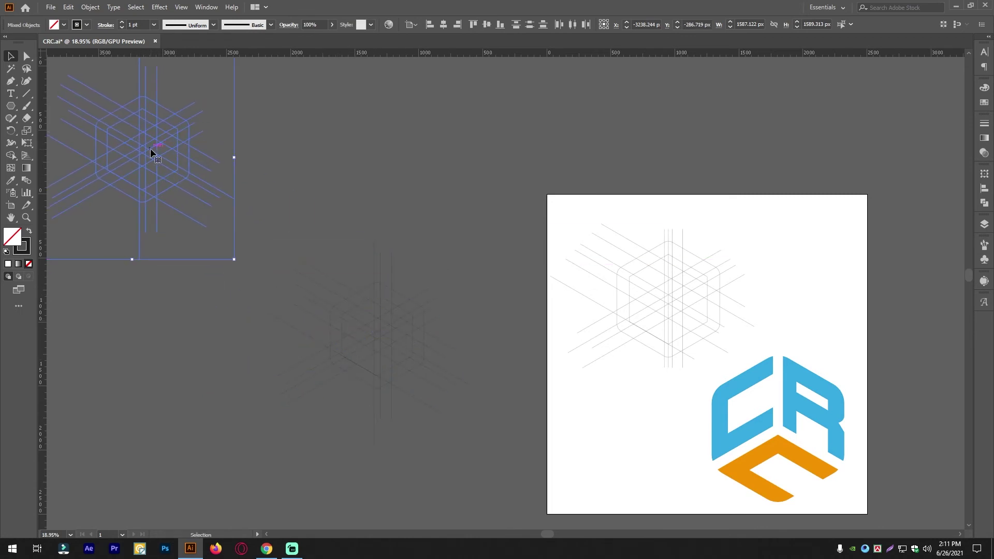
Trim the guide line ends extending beyond the rounded outer hexagon of the original working grid with the Shape Builder tool.
click(259, 217)
drag(492, 489, 492, 489)
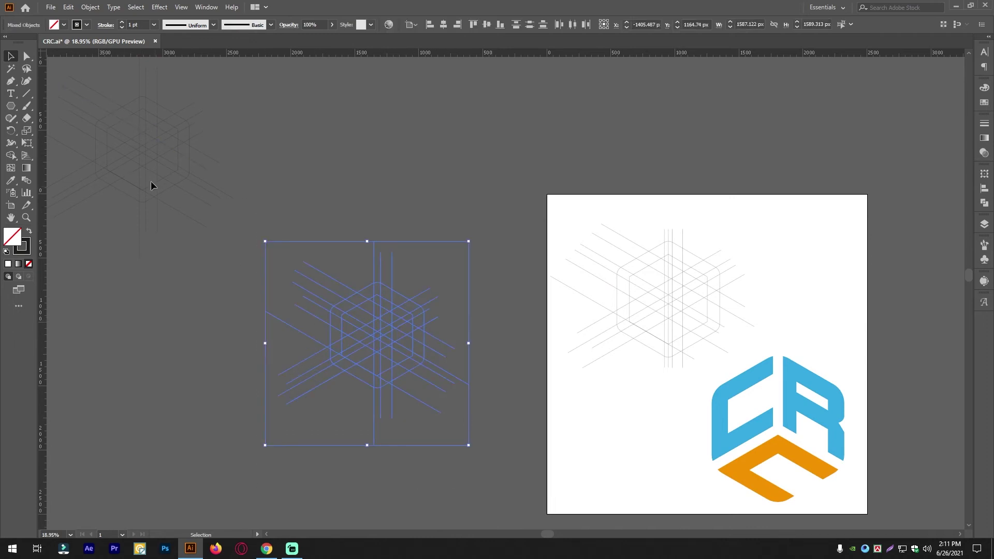
mouse_move(380, 327)
mouse_down()
mouse_move(420, 342)
mouse_move(393, 348)
mouse_move(419, 335)
mouse_move(430, 342)
mouse_move(396, 296)
mouse_up()
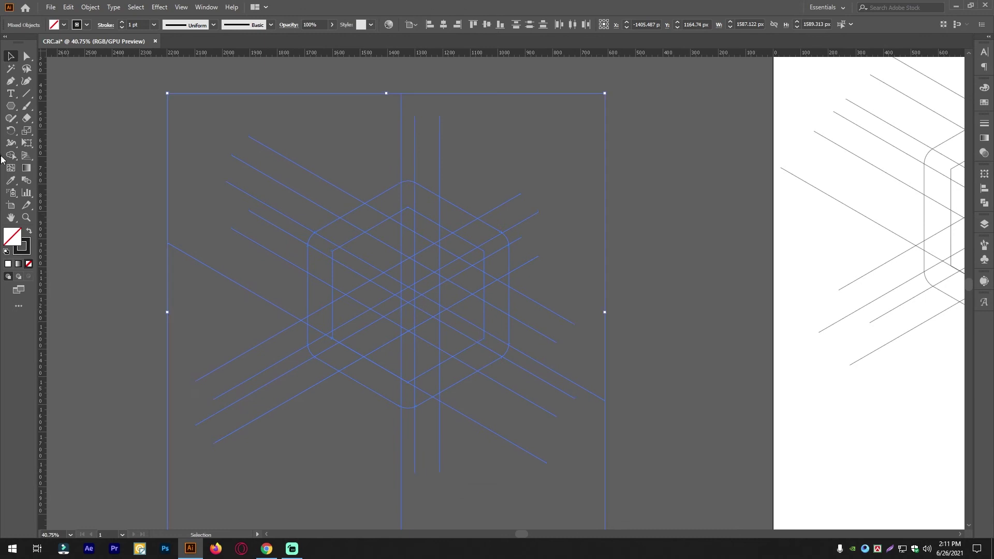
drag(10, 156, 45, 158)
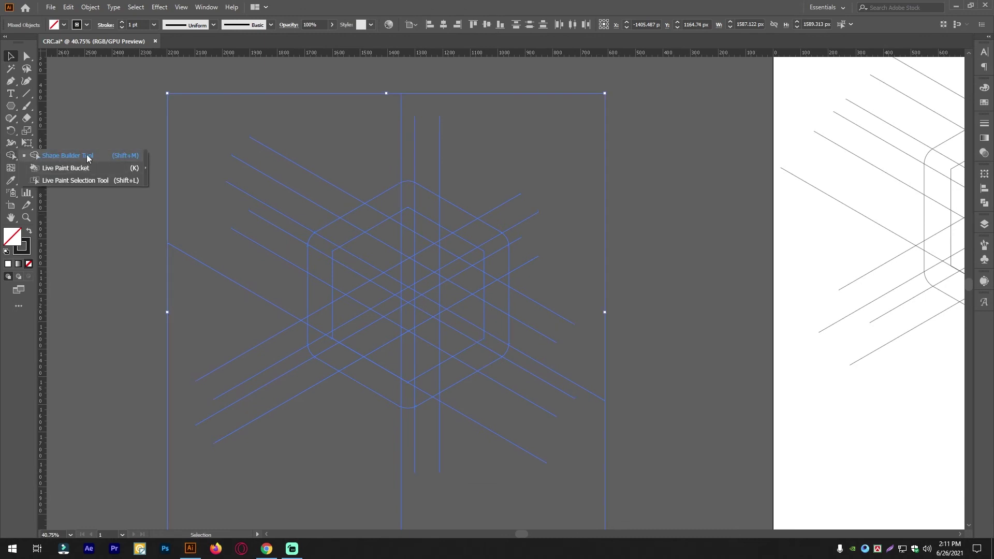
click(117, 156)
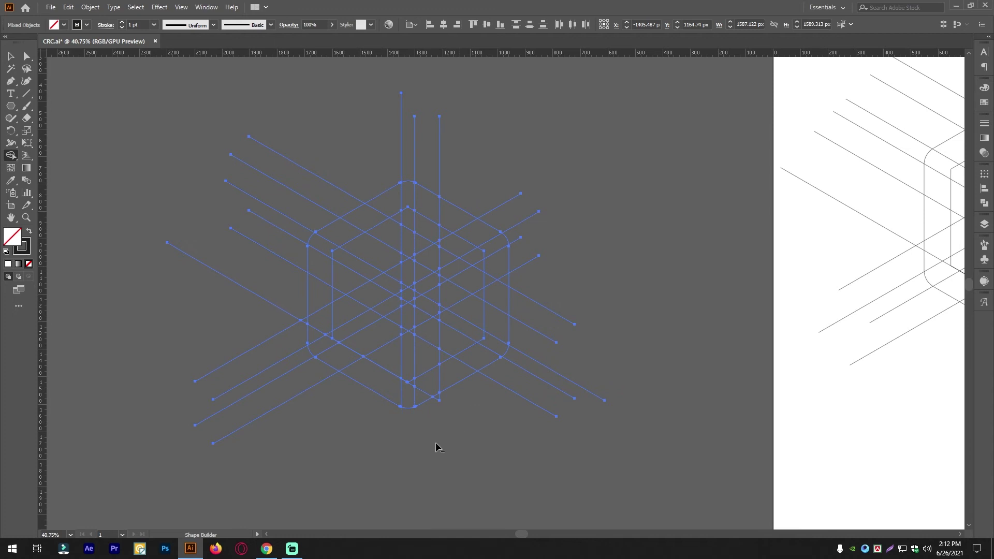
drag(517, 224, 518, 228)
mouse_move(526, 238)
mouse_down()
mouse_move(509, 164)
mouse_move(360, 131)
mouse_up()
drag(332, 172, 221, 274)
drag(292, 172, 240, 428)
drag(238, 295, 366, 494)
Erase the small leftover triangle outside the outer hexagon's lower-right edge with the Shape Builder tool.
key(ctrl+space)
drag(466, 400, 578, 417)
drag(370, 390, 477, 386)
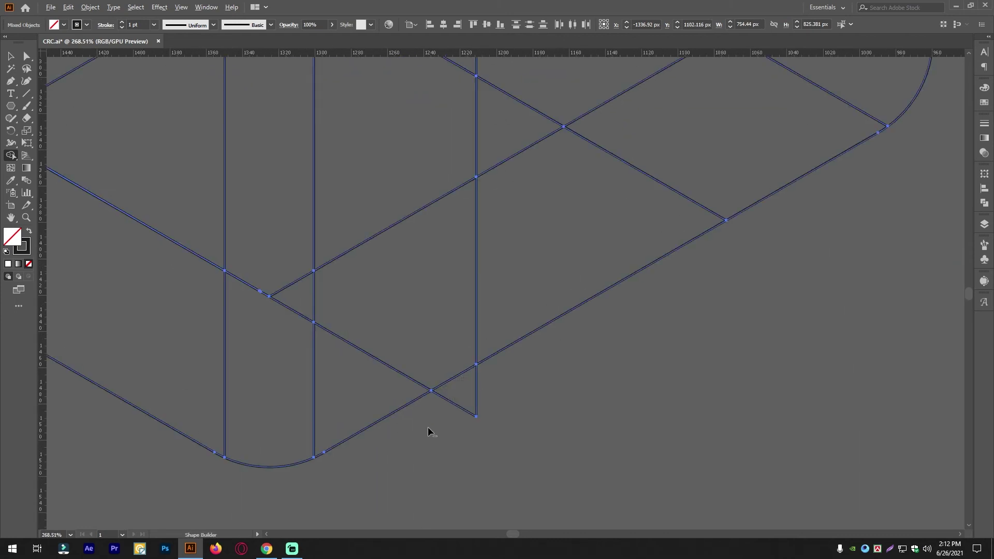
alt+drag(426, 430, 503, 367)
key(space)
mouse_move(333, 375)
mouse_down()
mouse_move(673, 391)
mouse_move(407, 316)
mouse_up()
key(ctrl+space)
scroll(407, 317, up, 4)
scroll(539, 325, down, 2)
scroll(539, 325, down, 4)
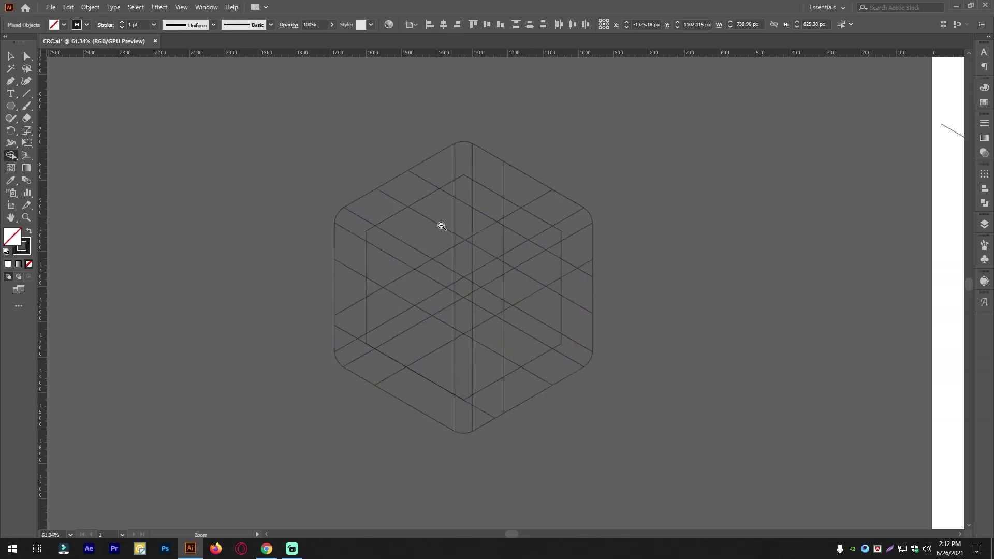
scroll(432, 262, down, 2)
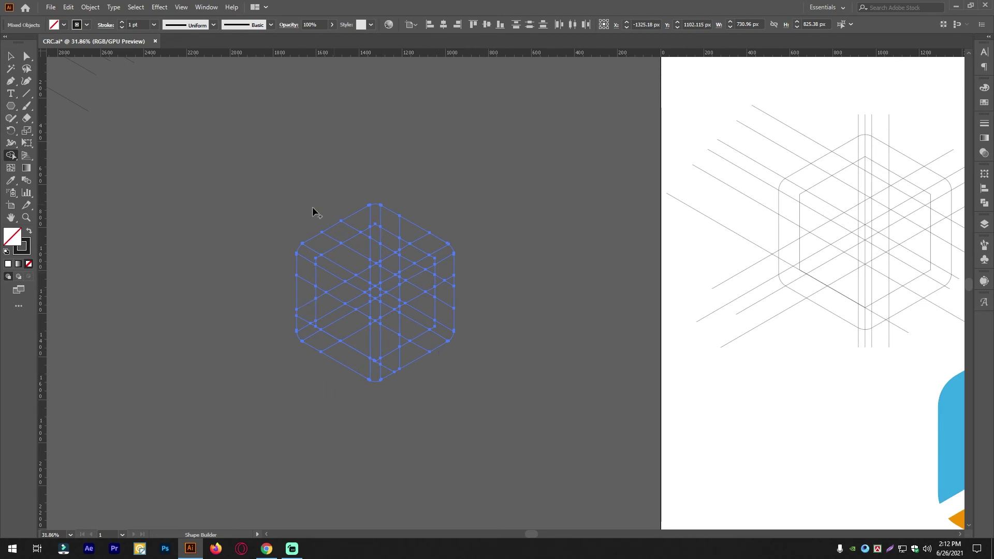
Merge the grid regions of the left C, covering its upper arm, rounded left side and lower arm, into one shape.
mouse_move(355, 357)
mouse_down()
mouse_move(426, 324)
mouse_move(374, 354)
mouse_up()
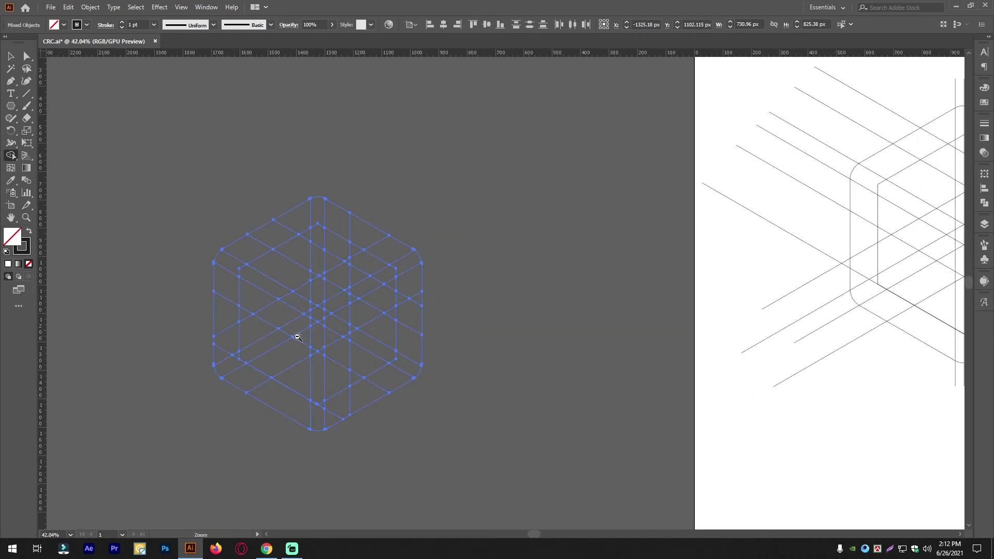
drag(297, 337, 199, 337)
drag(438, 312, 349, 274)
scroll(373, 309, up, 5)
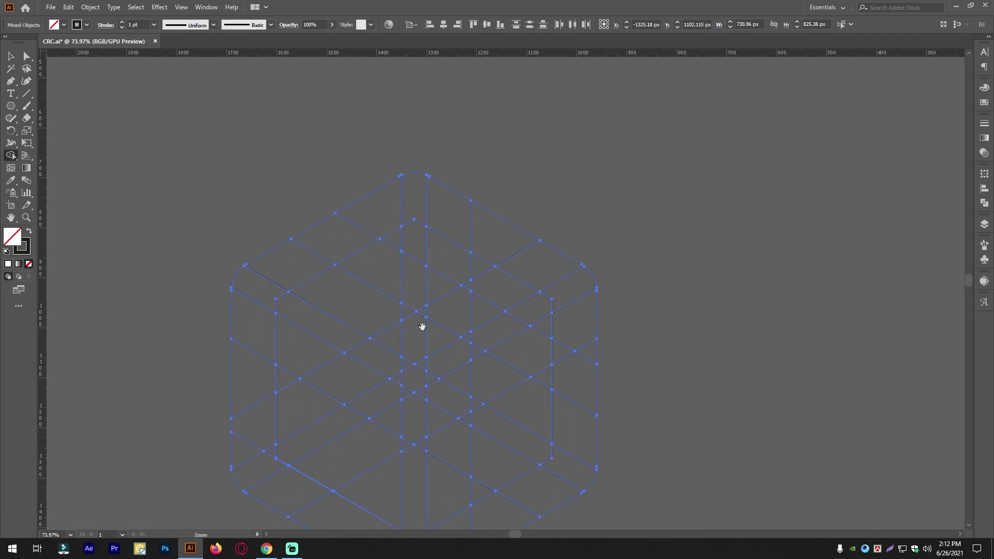
scroll(368, 258, up, 1)
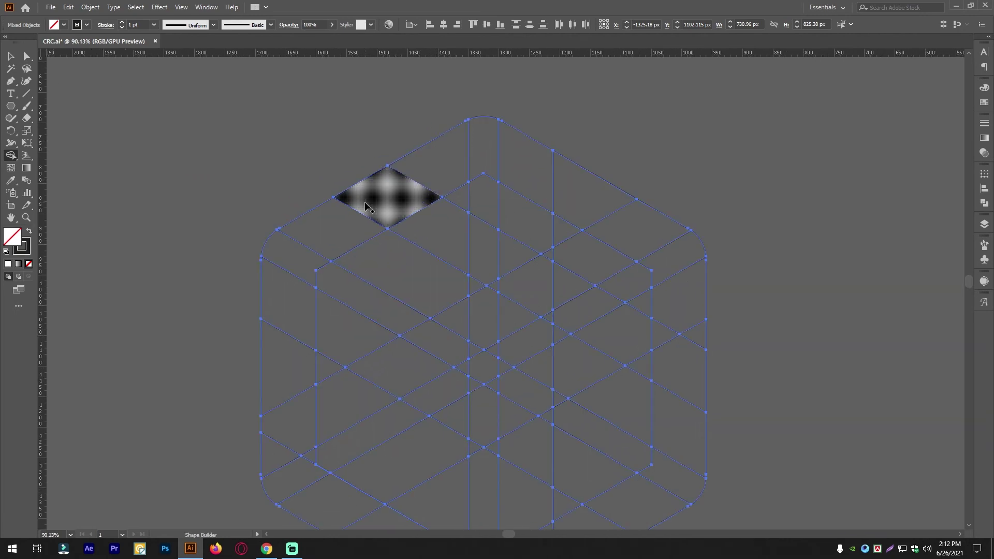
mouse_move(452, 145)
mouse_down()
mouse_move(408, 188)
mouse_move(306, 244)
mouse_move(287, 269)
mouse_move(268, 342)
mouse_up()
mouse_move(275, 392)
mouse_down()
mouse_move(287, 416)
mouse_move(278, 443)
mouse_up()
scroll(412, 174, up, 4)
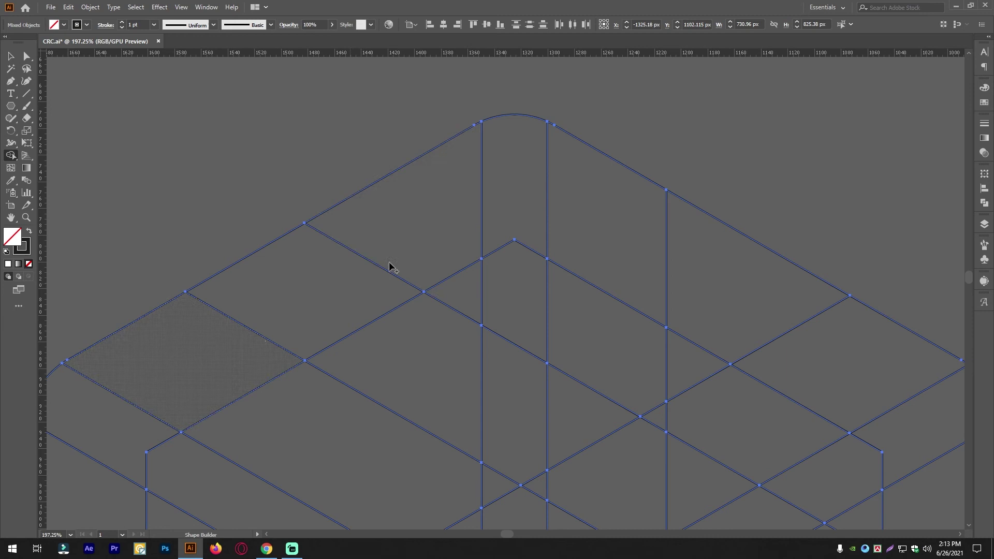
scroll(365, 244, down, 4)
mouse_move(438, 256)
mouse_down()
mouse_move(482, 254)
mouse_move(448, 233)
mouse_move(472, 191)
mouse_move(304, 295)
mouse_move(288, 389)
mouse_move(299, 463)
mouse_move(476, 346)
mouse_up()
drag(415, 412, 446, 352)
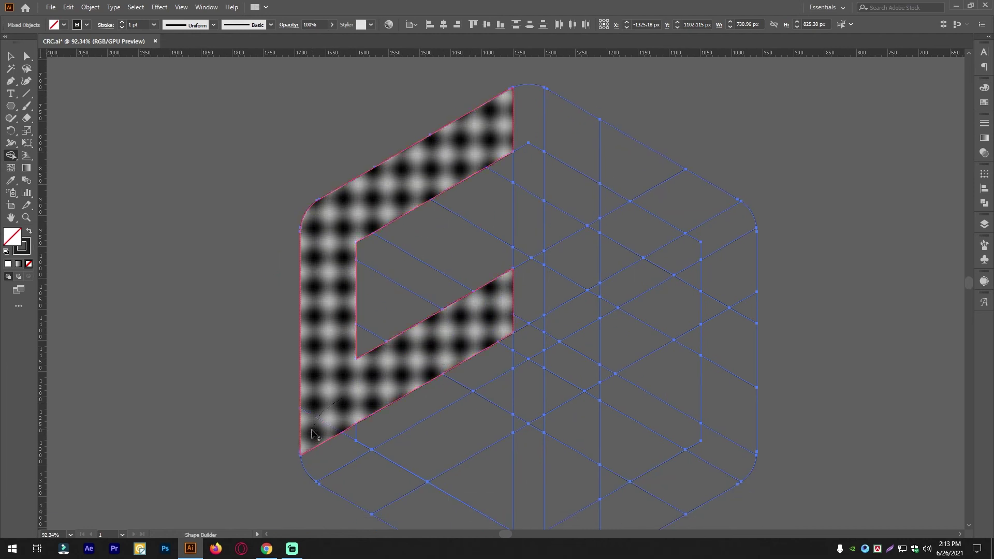
mouse_move(312, 430)
mouse_down()
mouse_move(334, 409)
mouse_move(316, 436)
mouse_up()
Merge the grid regions along the hexagon's lower part into the bottom C shape, following the orange C of the reference logo.
scroll(364, 328, down, 2)
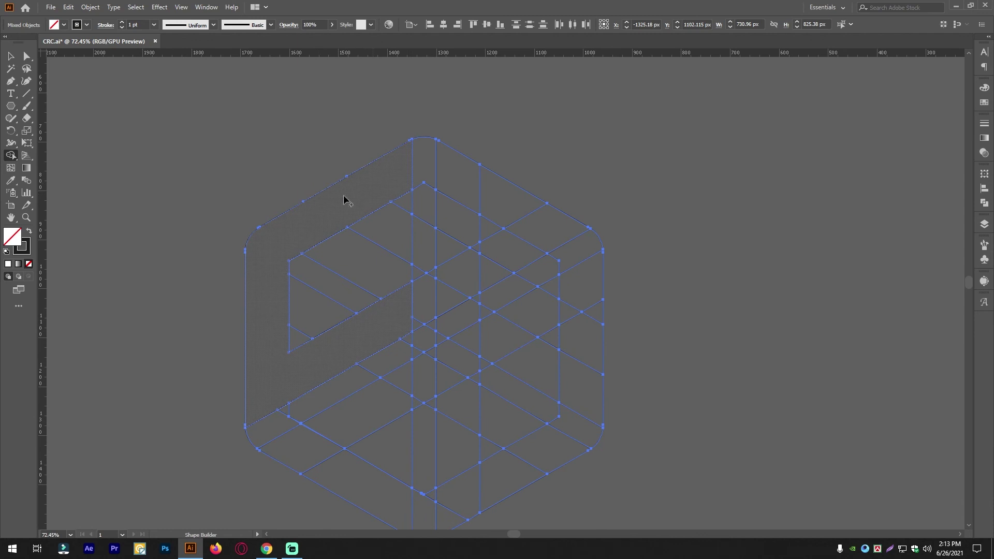
scroll(365, 320, down, 4)
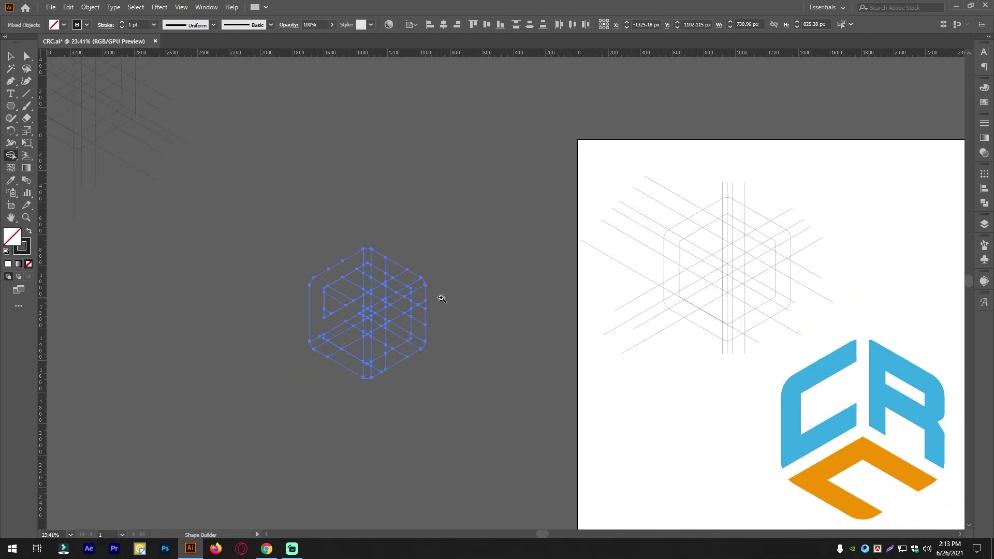
scroll(442, 299, up, 5)
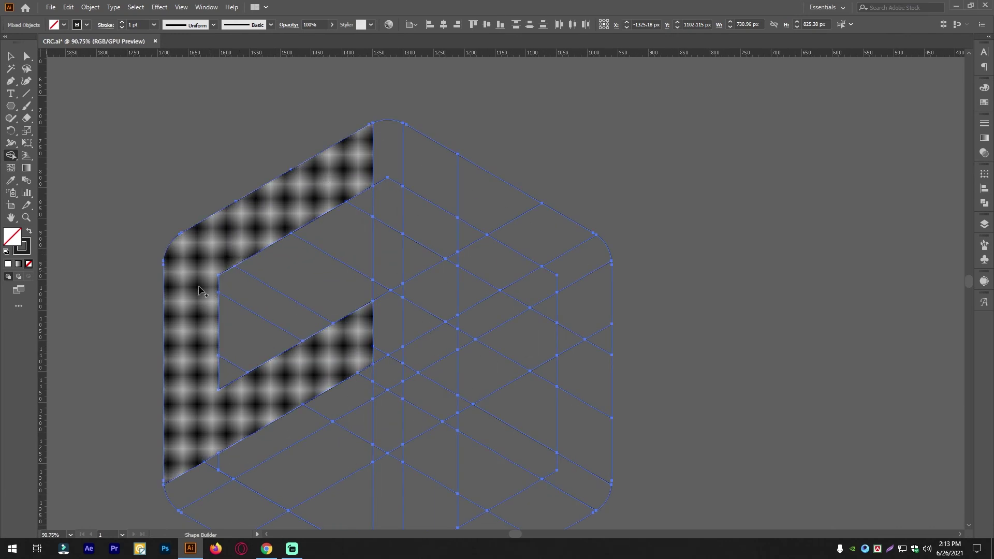
drag(490, 288, 520, 169)
drag(363, 397, 381, 397)
drag(424, 409, 415, 392)
mouse_move(454, 481)
mouse_down()
mouse_move(349, 446)
mouse_move(265, 381)
mouse_move(399, 270)
mouse_move(424, 270)
mouse_move(606, 394)
mouse_up()
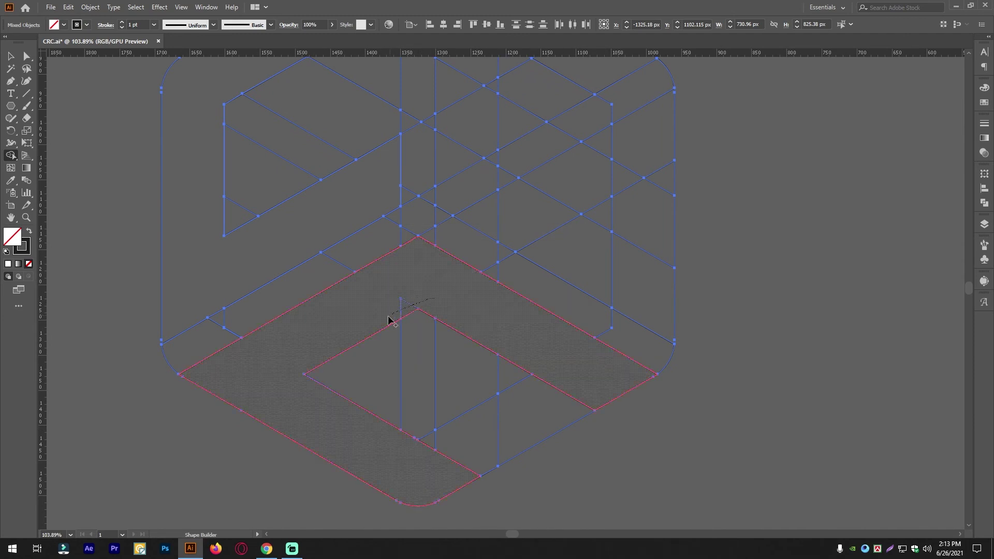
drag(422, 325, 365, 325)
Compare the upper-right part of the working grid with the R in the reference logo.
drag(433, 312, 510, 313)
drag(526, 374, 468, 374)
drag(560, 355, 294, 295)
drag(846, 421, 603, 319)
drag(603, 319, 482, 319)
drag(420, 326, 568, 370)
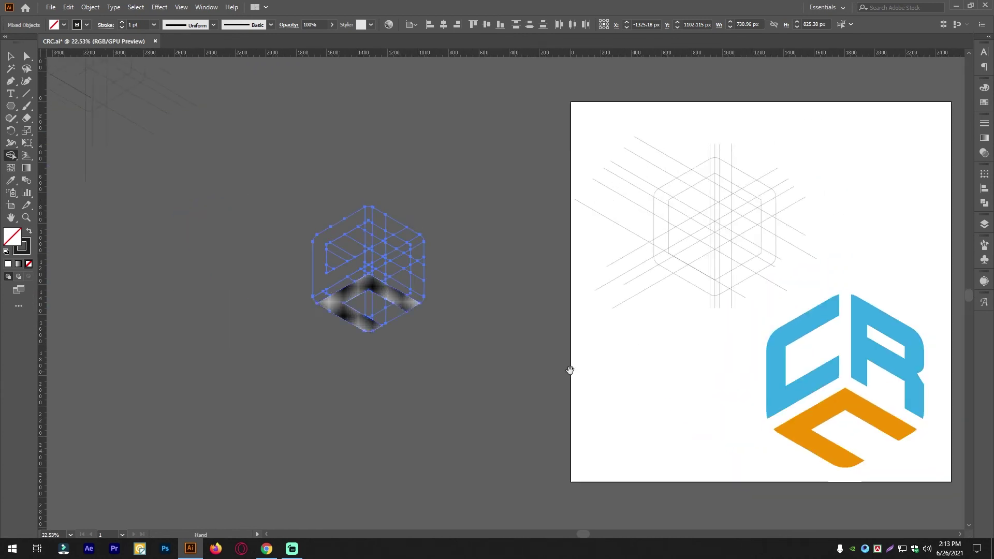
drag(382, 322, 495, 246)
drag(523, 191, 502, 300)
drag(507, 301, 515, 356)
drag(515, 357, 409, 311)
drag(479, 261, 453, 345)
Merge the upper-right grid regions into the R shape, covering its stem, rounded outer side, middle bar and right leg.
scroll(453, 345, up, 2)
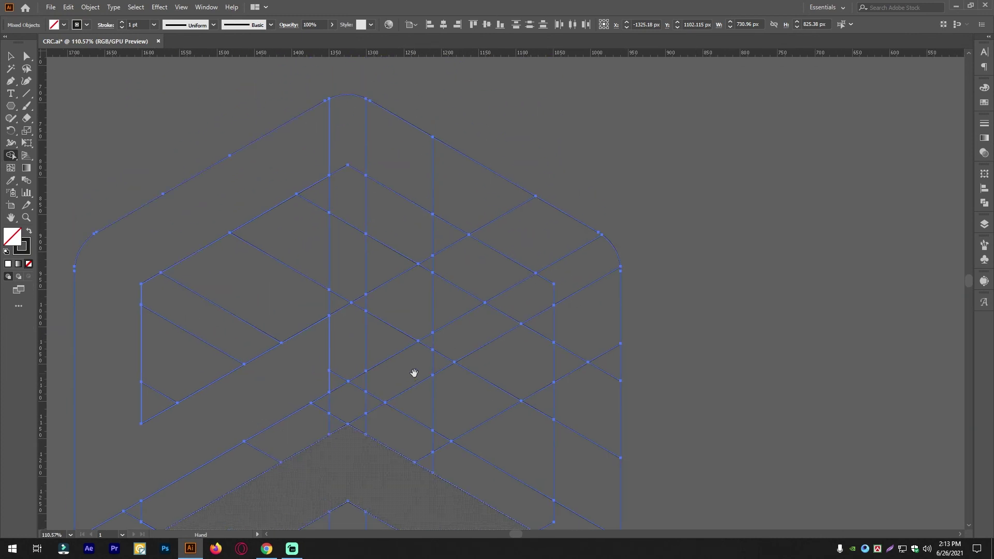
drag(530, 471, 554, 480)
drag(554, 480, 518, 388)
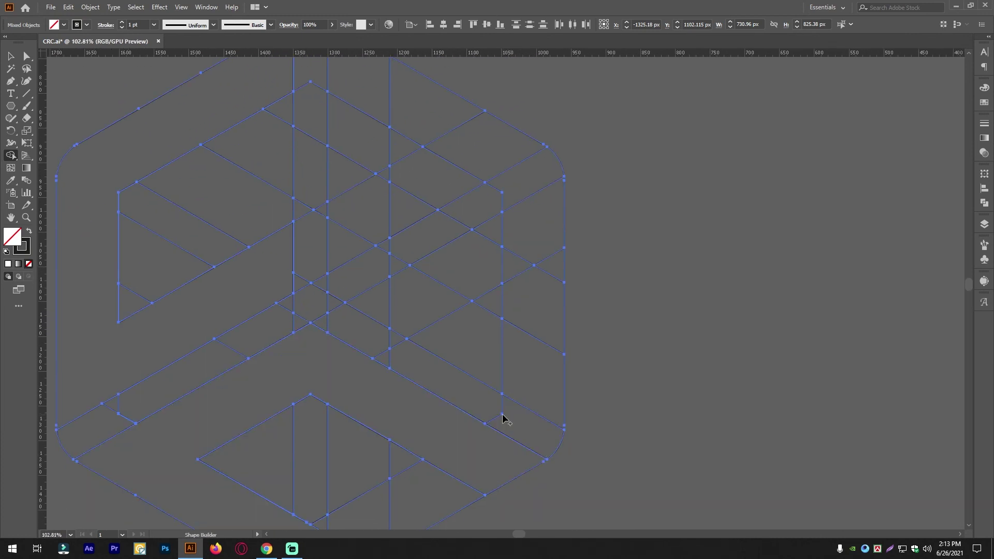
scroll(496, 412, up, 2)
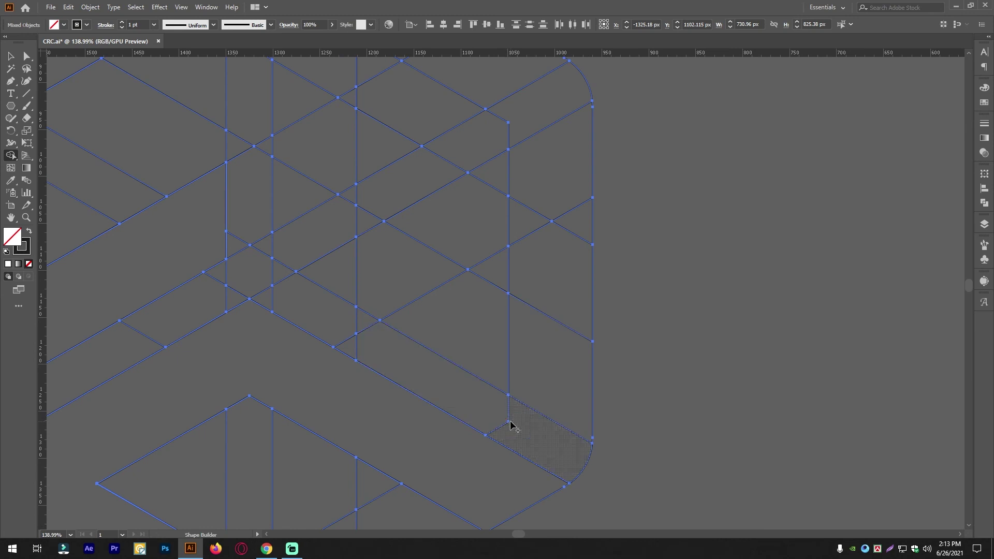
mouse_move(369, 340)
mouse_down()
mouse_move(447, 397)
mouse_move(377, 363)
mouse_move(400, 413)
mouse_move(362, 318)
mouse_move(394, 217)
mouse_up()
drag(403, 371, 404, 229)
mouse_move(396, 153)
mouse_down()
mouse_move(377, 343)
mouse_move(370, 288)
mouse_move(488, 373)
mouse_move(529, 375)
mouse_up()
mouse_move(540, 372)
mouse_down()
mouse_move(450, 253)
mouse_move(511, 361)
mouse_up()
mouse_move(523, 384)
mouse_down()
mouse_move(492, 248)
mouse_move(483, 296)
mouse_up()
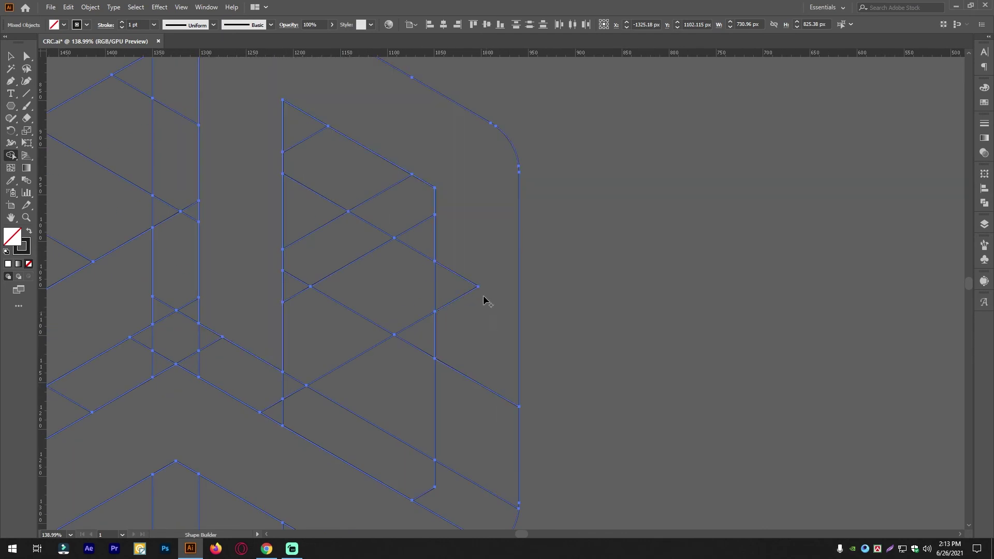
mouse_move(476, 348)
mouse_down()
mouse_move(466, 417)
mouse_move(323, 317)
mouse_move(306, 291)
mouse_move(283, 285)
mouse_up()
ctrl+alt+click(397, 331)
Erase the leftover regions inside the opening of the bottom C.
drag(469, 367, 587, 378)
drag(365, 344, 202, 300)
mouse_move(319, 383)
mouse_down()
mouse_move(332, 342)
mouse_move(388, 323)
mouse_move(391, 390)
mouse_up()
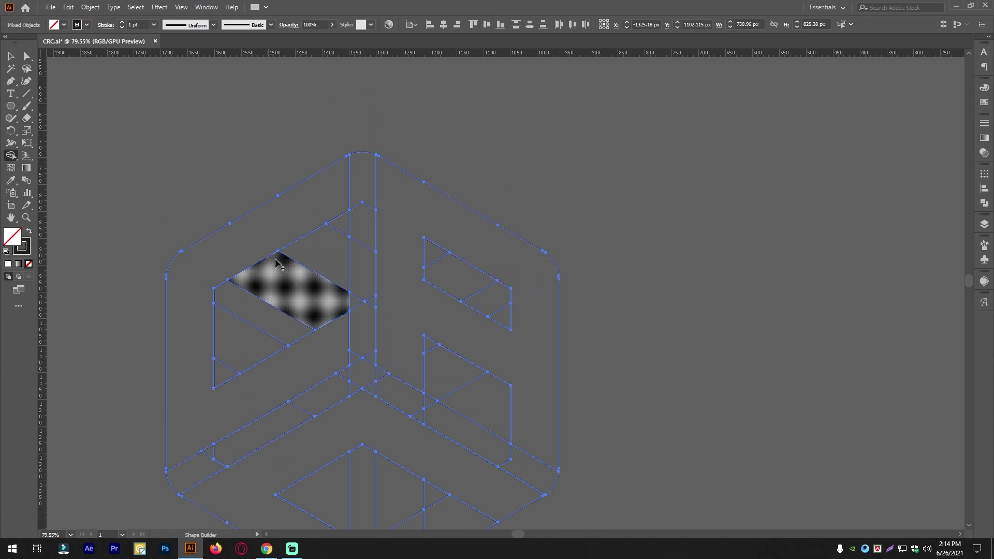
drag(481, 424, 468, 289)
mouse_move(370, 449)
mouse_down()
mouse_move(430, 388)
mouse_move(430, 418)
mouse_up()
drag(545, 407, 434, 303)
mouse_move(473, 421)
mouse_down()
mouse_move(304, 331)
mouse_move(348, 411)
mouse_move(719, 466)
mouse_move(435, 402)
mouse_move(310, 388)
mouse_up()
drag(497, 353, 567, 351)
scroll(567, 351, down, 4)
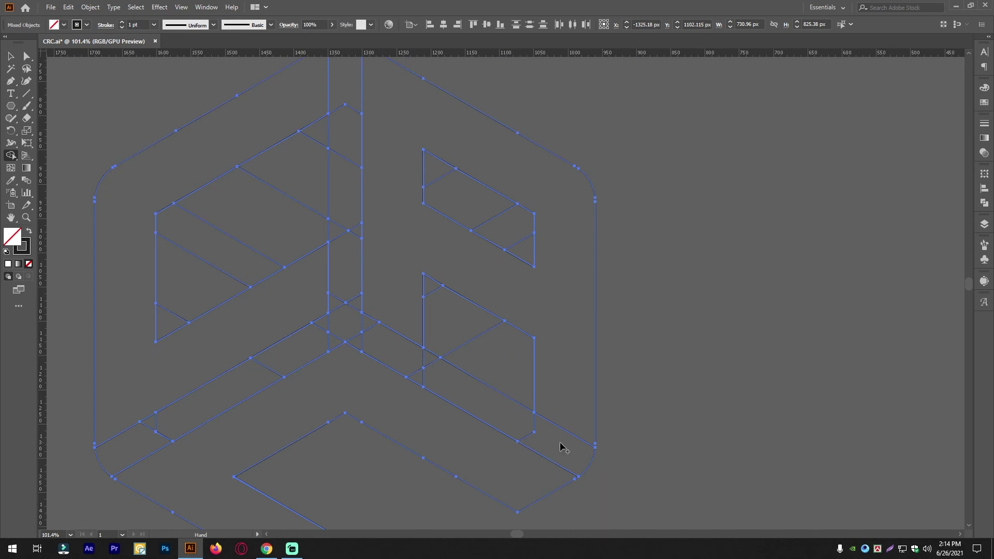
Erase the diagonal gap regions and central crossings separating the bottom C from the left C and the R.
mouse_move(456, 381)
mouse_down()
mouse_move(406, 360)
mouse_move(422, 379)
mouse_up()
scroll(409, 367, up, 3)
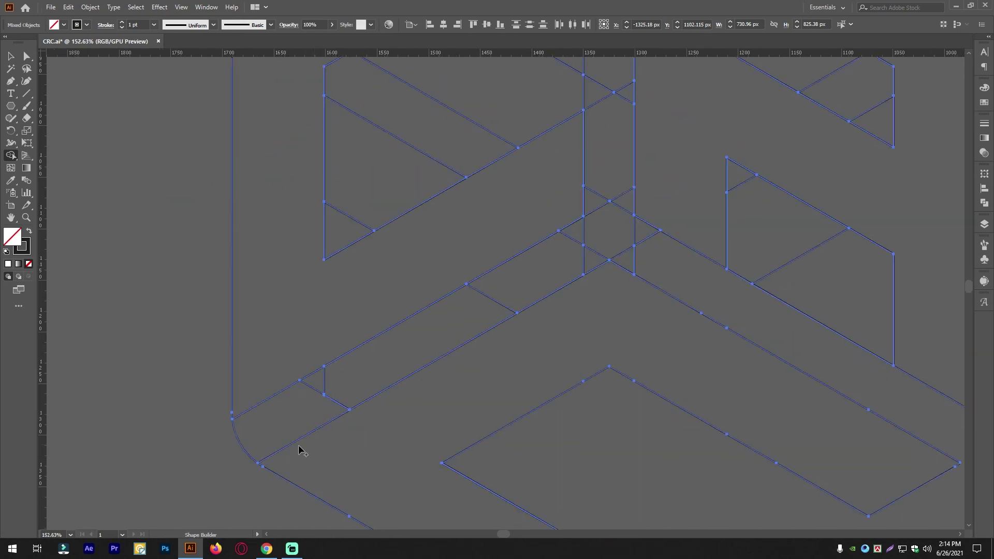
drag(228, 448, 255, 421)
scroll(490, 298, up, 3)
mouse_move(489, 298)
mouse_down()
mouse_move(397, 403)
mouse_move(550, 313)
mouse_move(500, 352)
mouse_move(428, 386)
mouse_up()
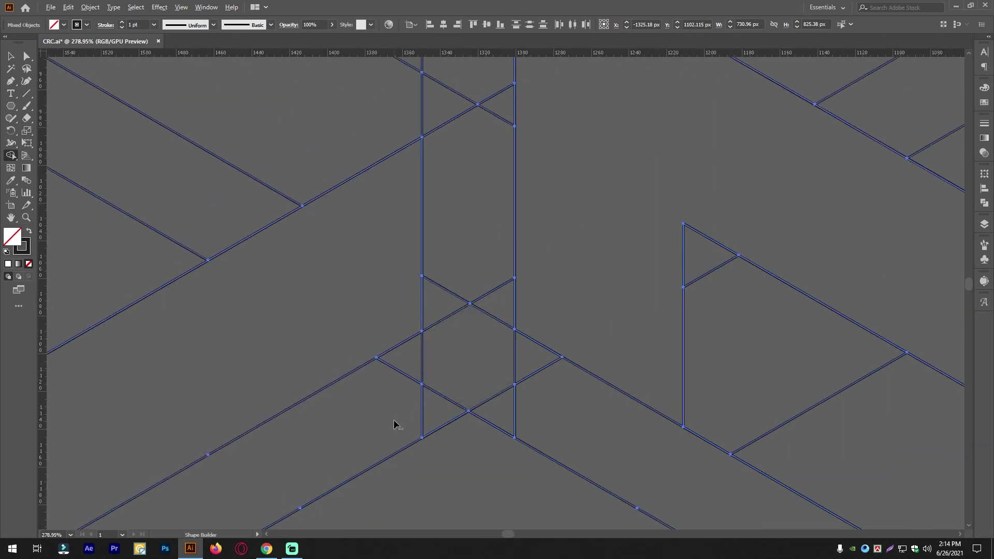
drag(473, 361, 593, 424)
drag(505, 372, 575, 429)
drag(787, 493, 685, 391)
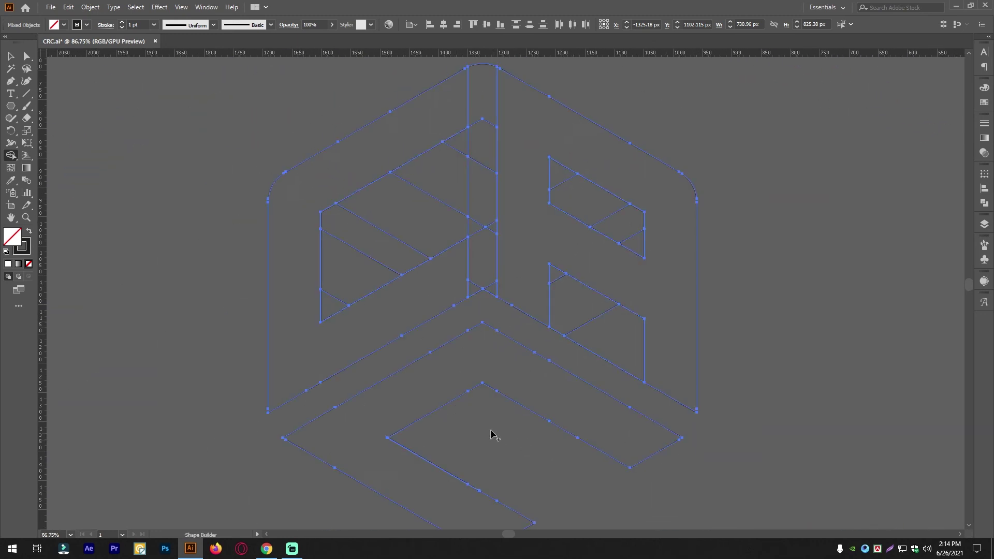
Erase the vertical gap strip between the left C and the R.
drag(430, 339, 406, 493)
drag(449, 453, 469, 453)
drag(459, 178, 457, 310)
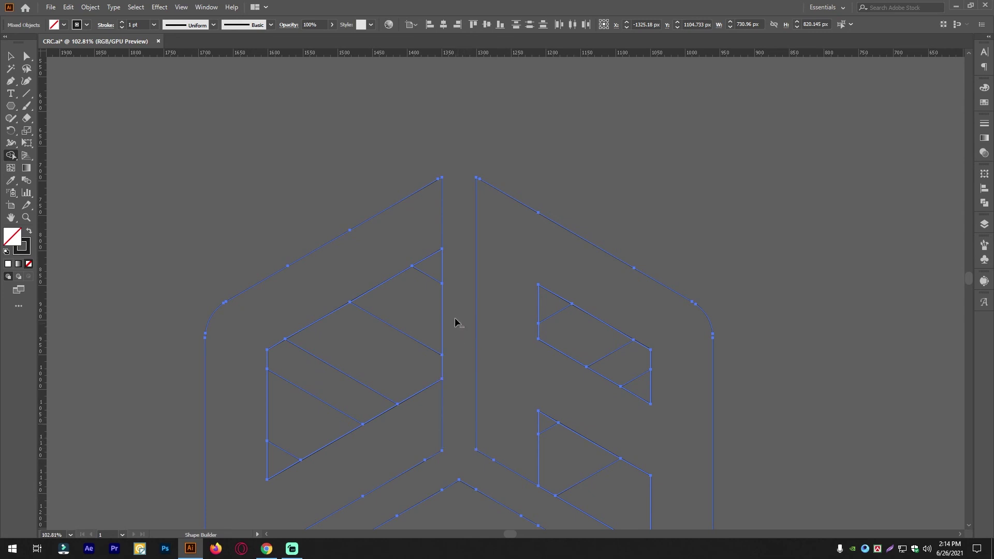
Erase the leftover regions inside the opening of the left C.
drag(434, 316, 279, 463)
drag(389, 286, 455, 256)
mouse_move(401, 456)
mouse_down()
mouse_move(458, 259)
mouse_move(336, 319)
mouse_up()
scroll(335, 319, down, 3)
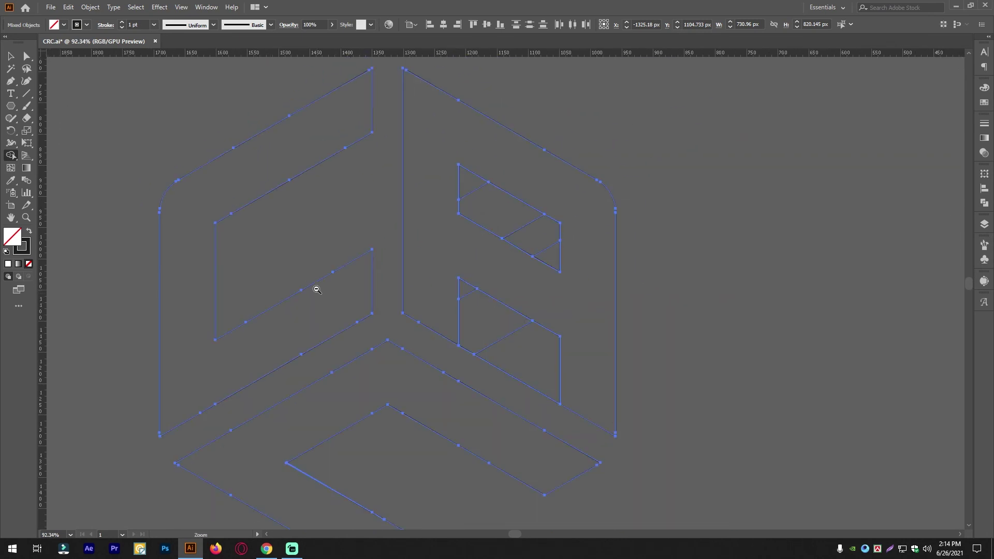
Erase the regions inside the R's upper counter and between its legs, and deselect the finished letter outlines.
scroll(569, 362, up, 5)
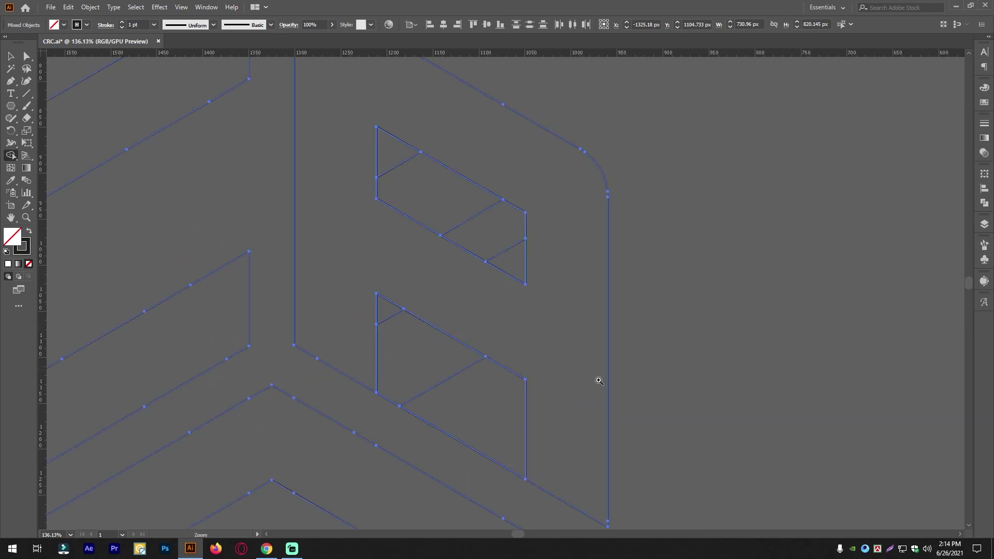
mouse_move(487, 478)
mouse_down()
mouse_move(458, 394)
mouse_move(386, 311)
mouse_up()
scroll(514, 439, up, 4)
mouse_move(514, 439)
mouse_down()
mouse_move(404, 347)
mouse_move(409, 340)
mouse_up()
scroll(439, 311, down, 8)
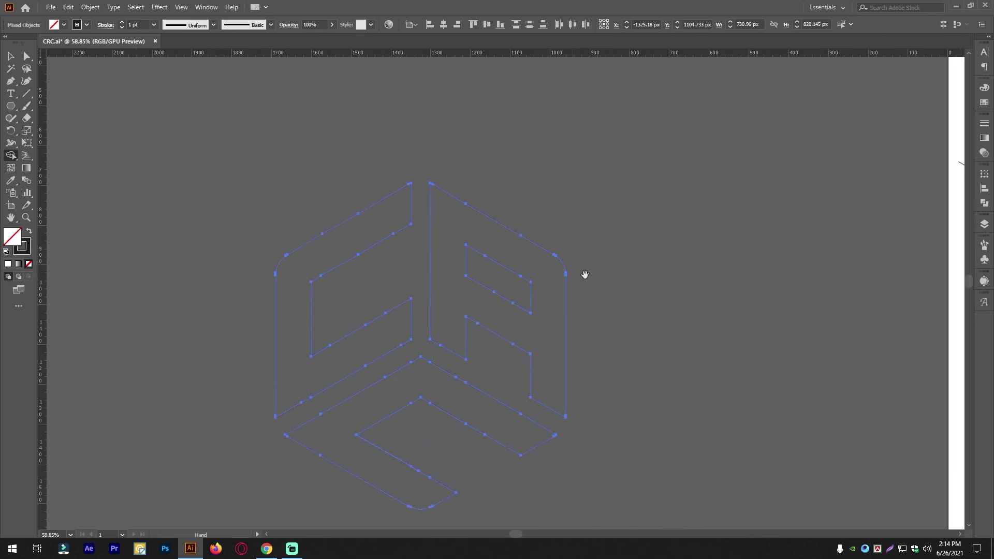
scroll(479, 287, up, 1)
click(9, 57)
click(617, 319)
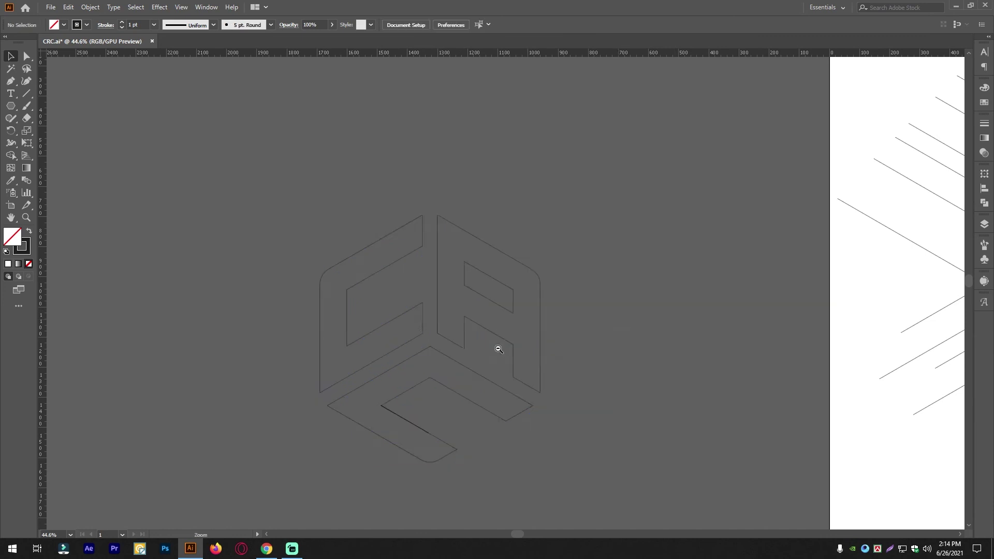
Move the two C shapes and the R together down and left, and delete the stray leftovers at their original position.
scroll(476, 317, down, 1)
click(445, 320)
shift+click(422, 314)
shift+click(451, 345)
scroll(549, 322, down, 2)
drag(493, 306, 224, 381)
drag(508, 430, 394, 241)
key(Delete)
drag(402, 304, 468, 262)
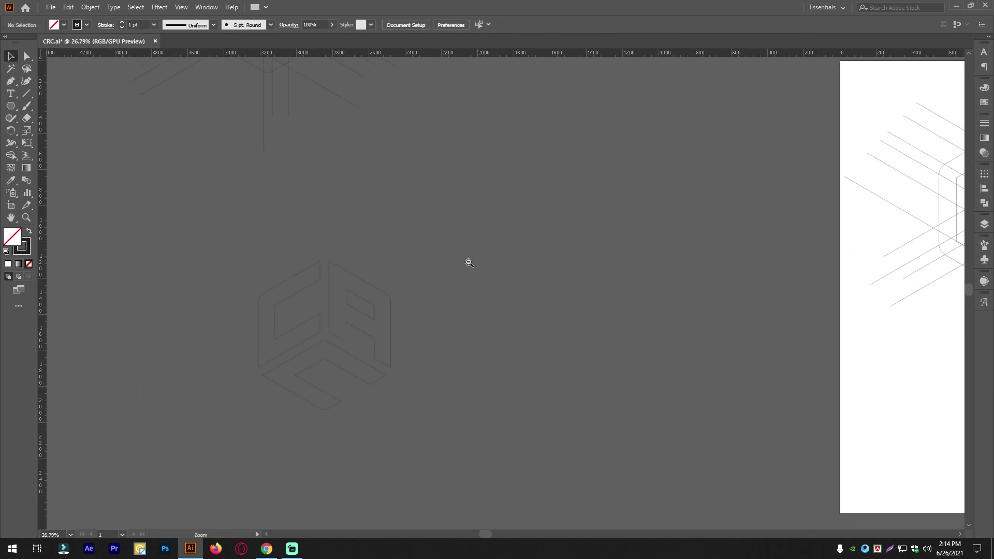
Swap the fill and stroke of all the monogram's letter shapes so they have a solid black fill without an outline.
scroll(271, 228, up, 1)
drag(542, 427, 542, 427)
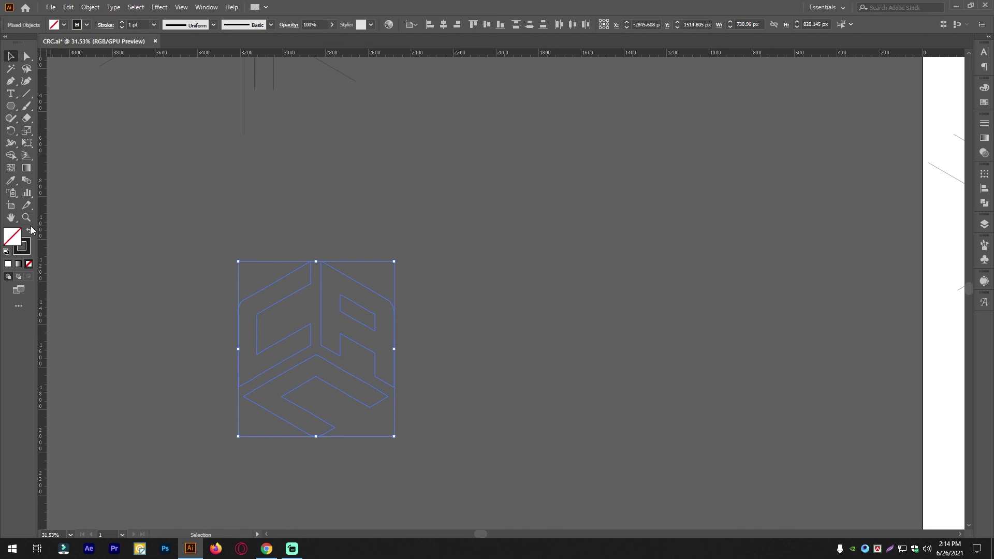
click(29, 231)
scroll(471, 231, up, 4)
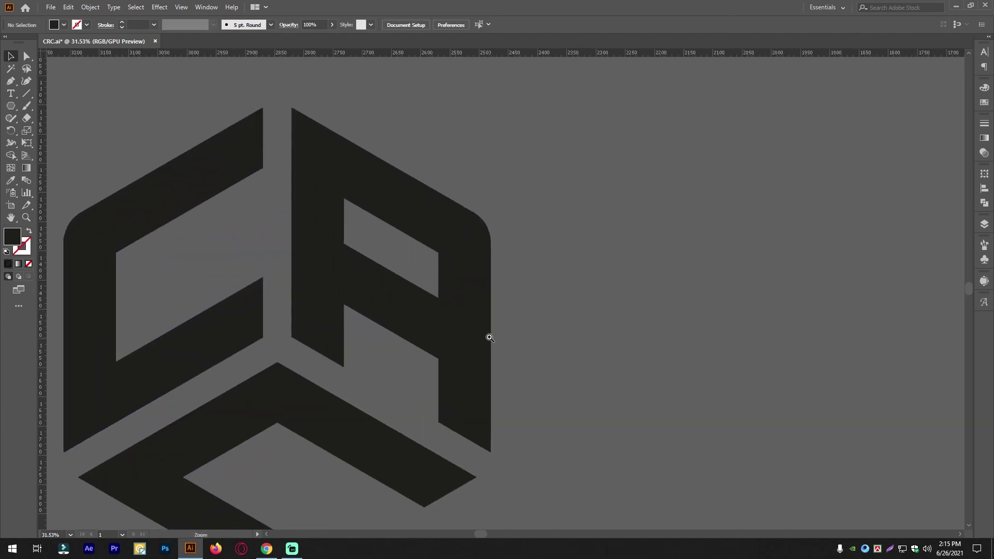
scroll(482, 333, down, 5)
Compare the black-filled monogram with the coloured CRC reference logo on the artboard.
drag(555, 395, 329, 386)
drag(234, 327, 387, 336)
drag(518, 342, 437, 333)
scroll(455, 329, down, 1)
click(456, 330)
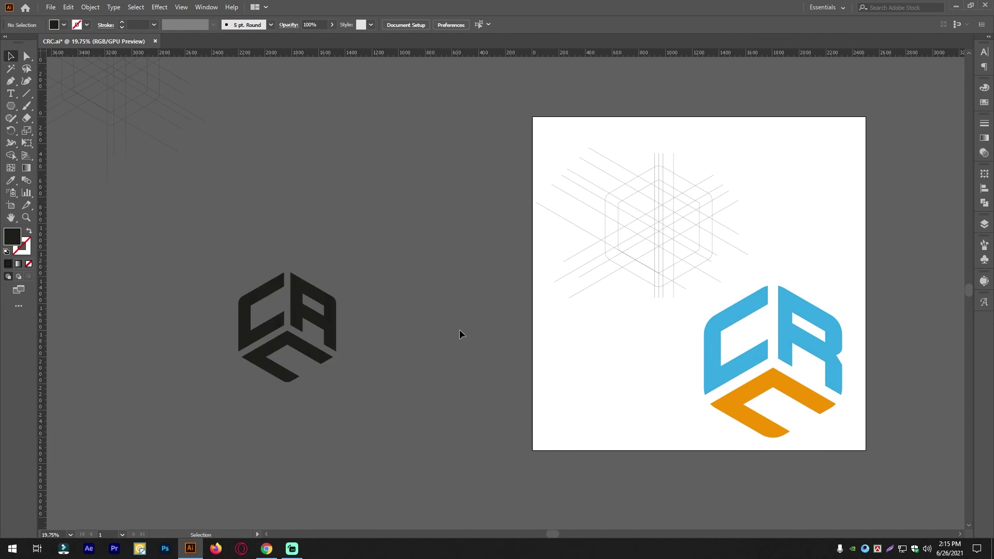
drag(326, 244, 346, 269)
scroll(350, 297, down, 1)
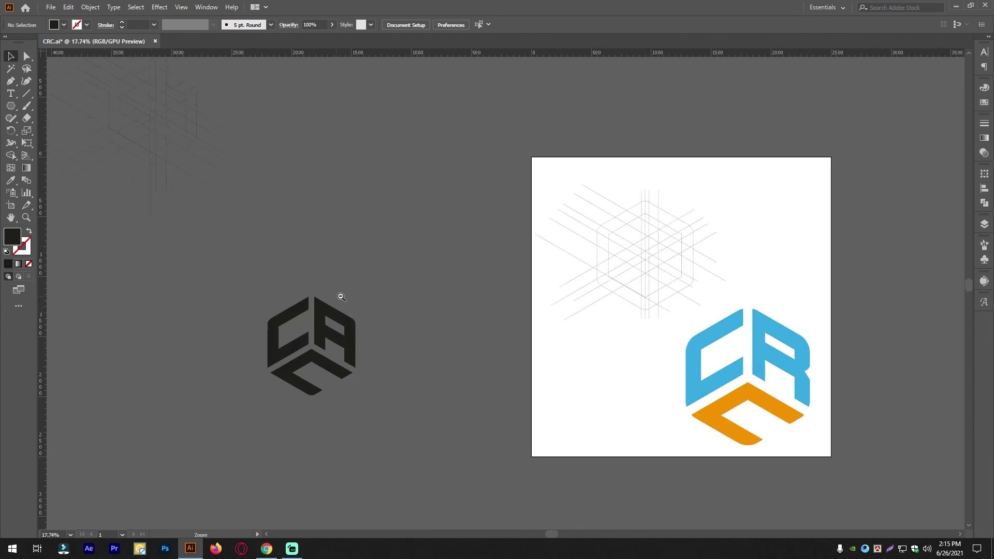
drag(368, 310, 375, 291)
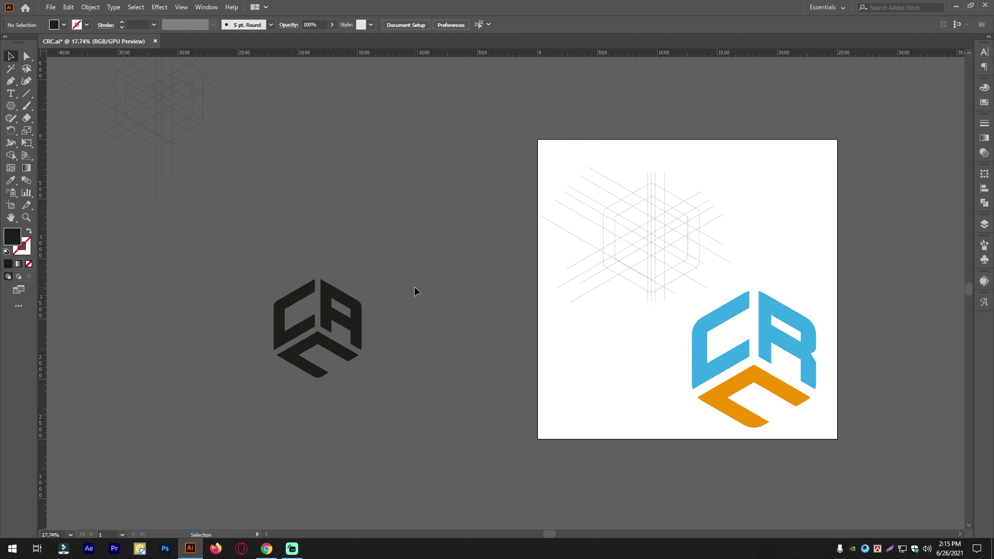
mouse_move(335, 290)
mouse_down()
mouse_move(411, 309)
mouse_move(393, 287)
mouse_move(353, 294)
mouse_up()
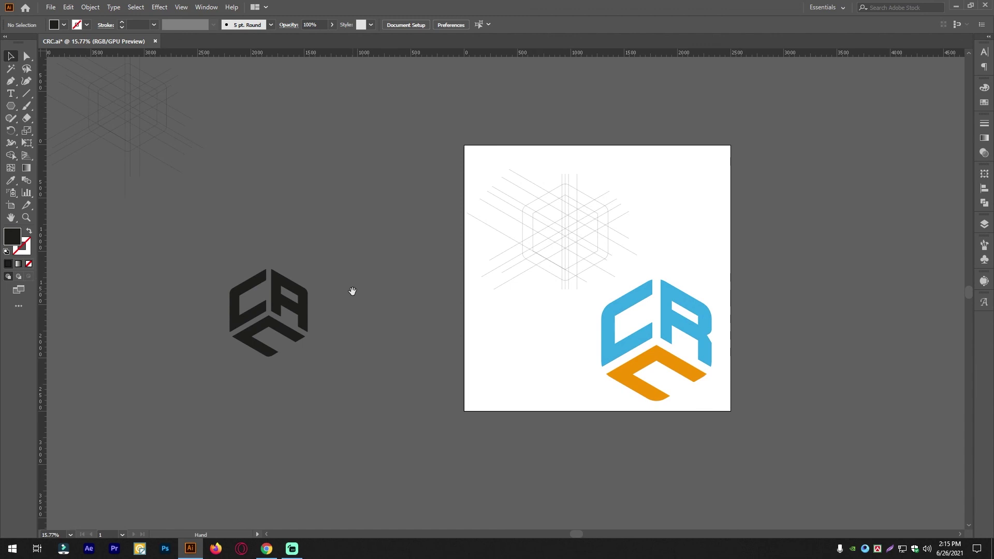
drag(352, 291, 367, 330)
drag(294, 333, 313, 333)
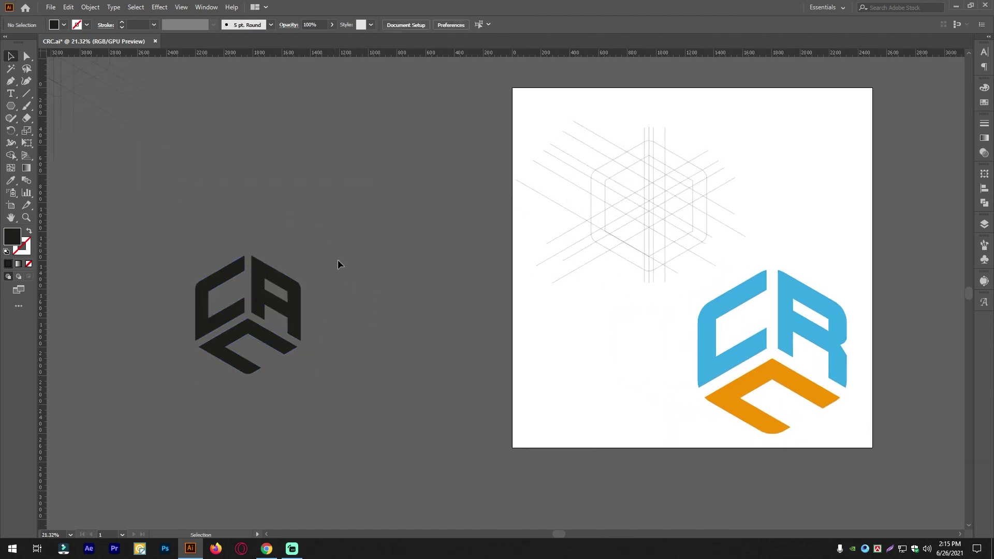
Duplicate the black monogram and place the copy below and to the right of the original.
click(302, 337)
drag(306, 337, 487, 360)
click(515, 360)
click(402, 368)
click(567, 363)
Draw a hexagon about 313 px wide beside the copied monogram's R and squash it vertically into a flat, pointed bar.
drag(8, 106, 50, 143)
drag(604, 410, 561, 349)
key(v)
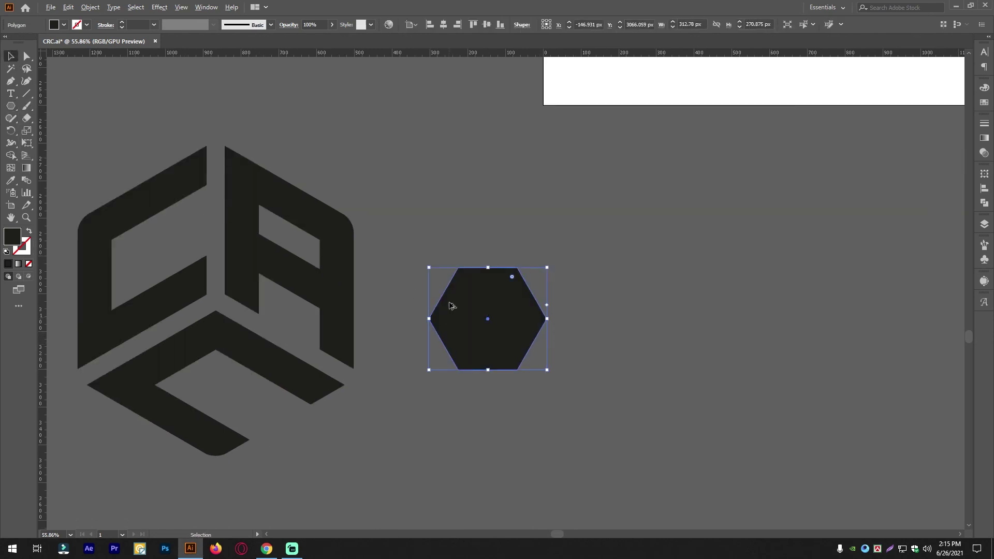
drag(488, 268, 487, 305)
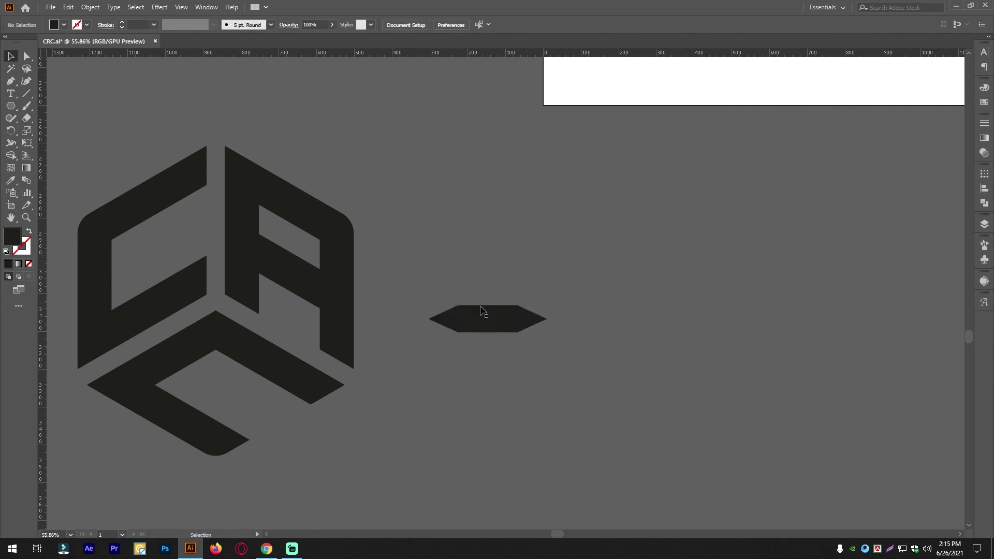
Rotate the flattened hexagon clockwise to about 20 degrees and place its pointed end over the R's outer edge below the counter.
drag(552, 302, 560, 327)
scroll(376, 306, up, 4)
drag(506, 311, 379, 302)
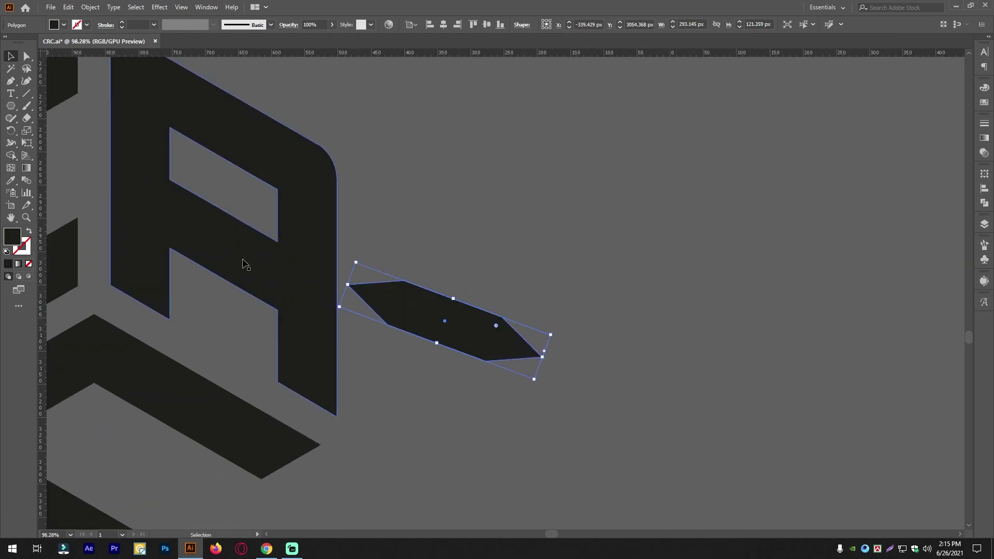
scroll(204, 255, up, 3)
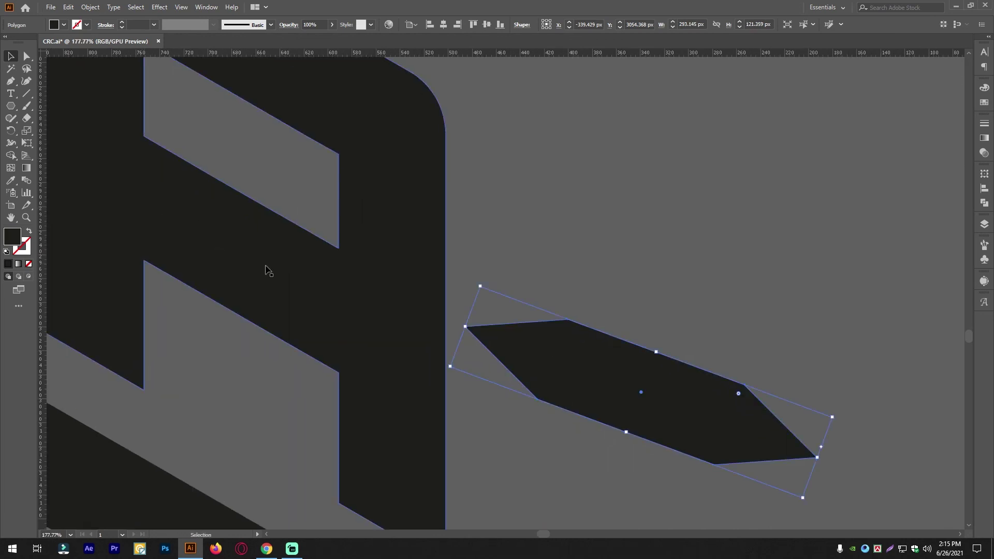
drag(552, 376, 479, 366)
scroll(605, 333, down, 5)
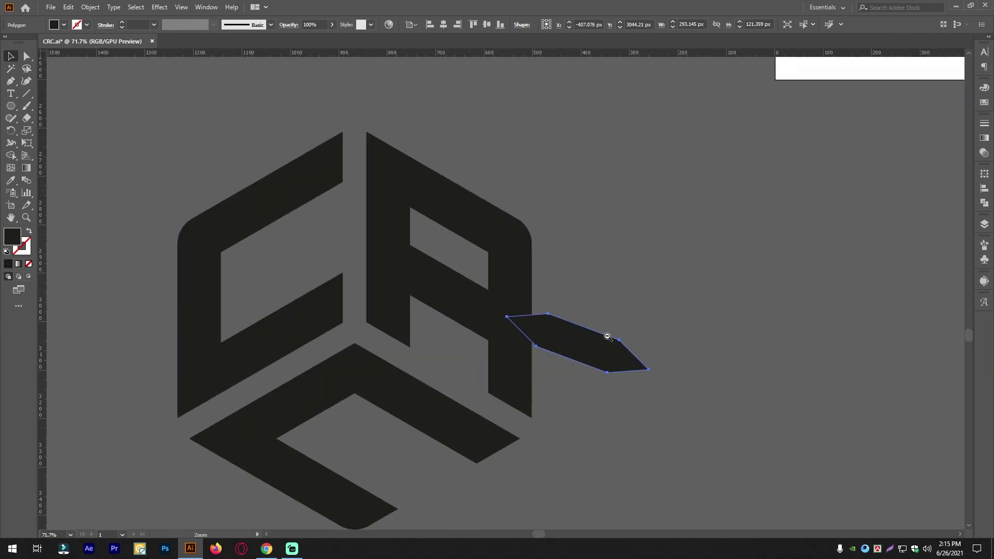
scroll(605, 332, up, 5)
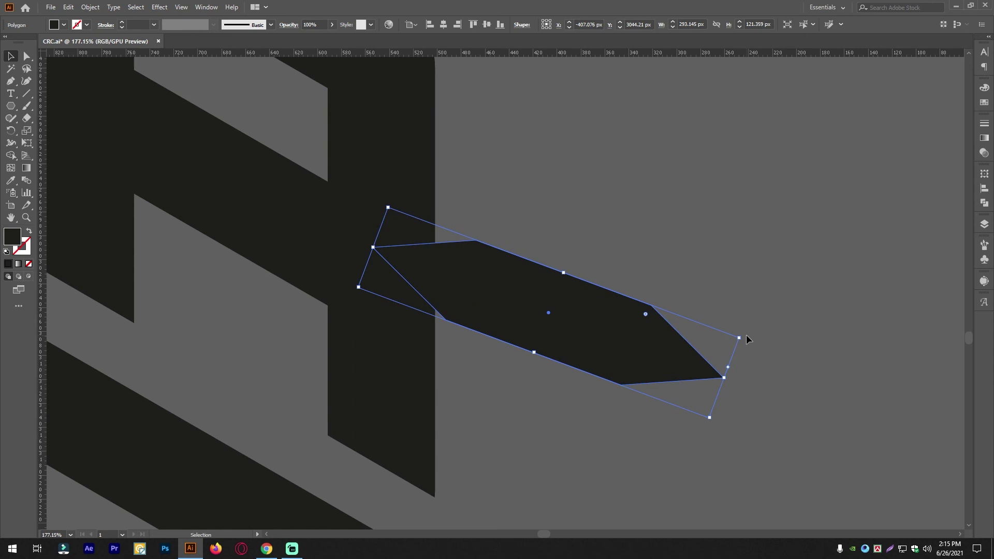
drag(744, 336, 742, 332)
click(752, 331)
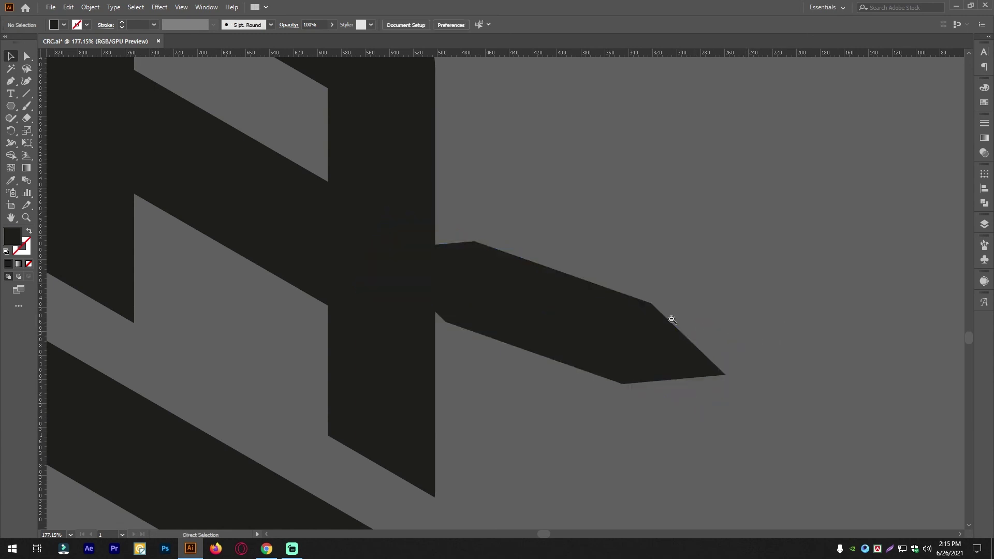
Subtract the flattened hexagon from the copied R with Minus Front to cut a pointed notch in its outer edge.
drag(673, 320, 601, 320)
drag(681, 308, 741, 315)
click(552, 320)
shift+click(408, 264)
drag(753, 260, 695, 258)
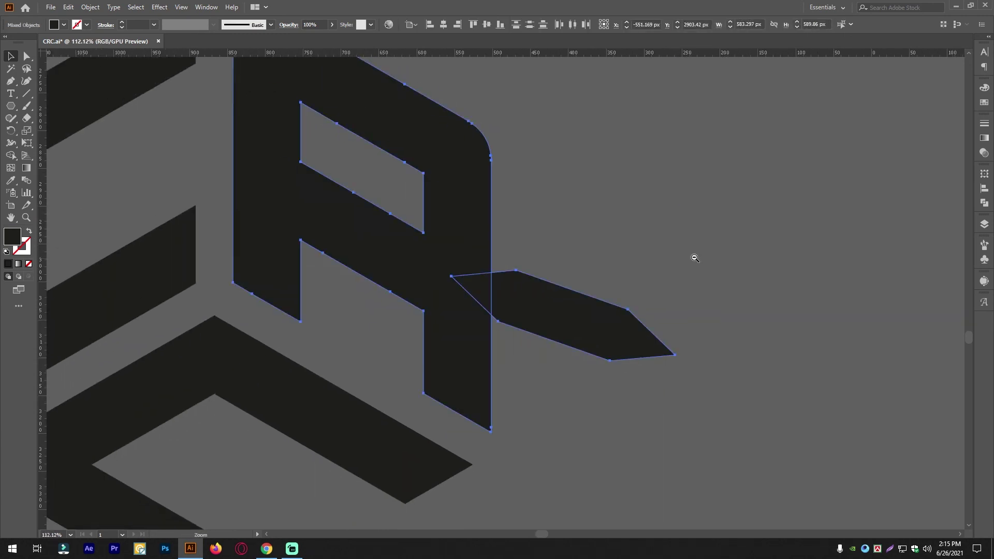
click(984, 203)
click(883, 197)
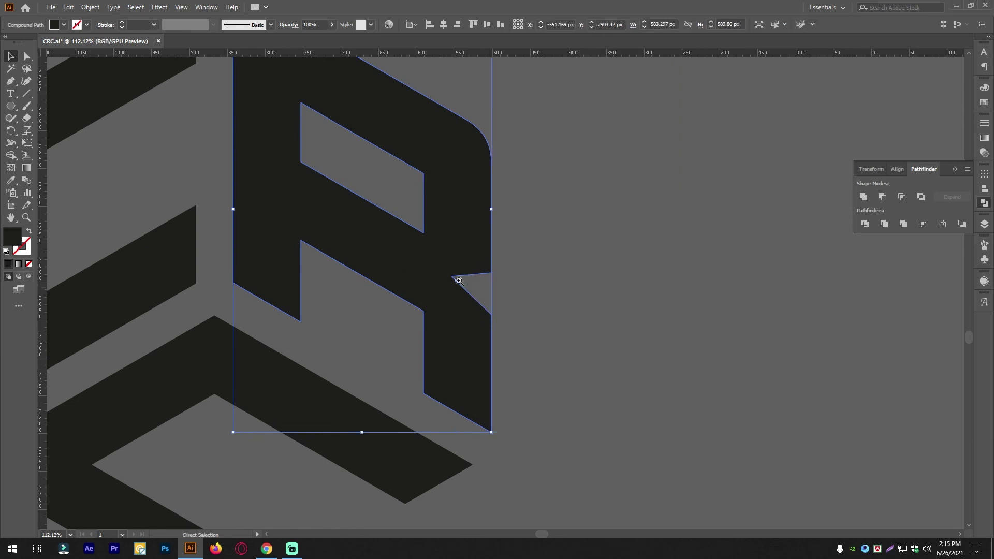
drag(458, 281, 538, 280)
right_click(554, 237)
click(732, 216)
click(732, 216)
Try to round the R's outer corner directly above the notch.
drag(449, 151, 409, 238)
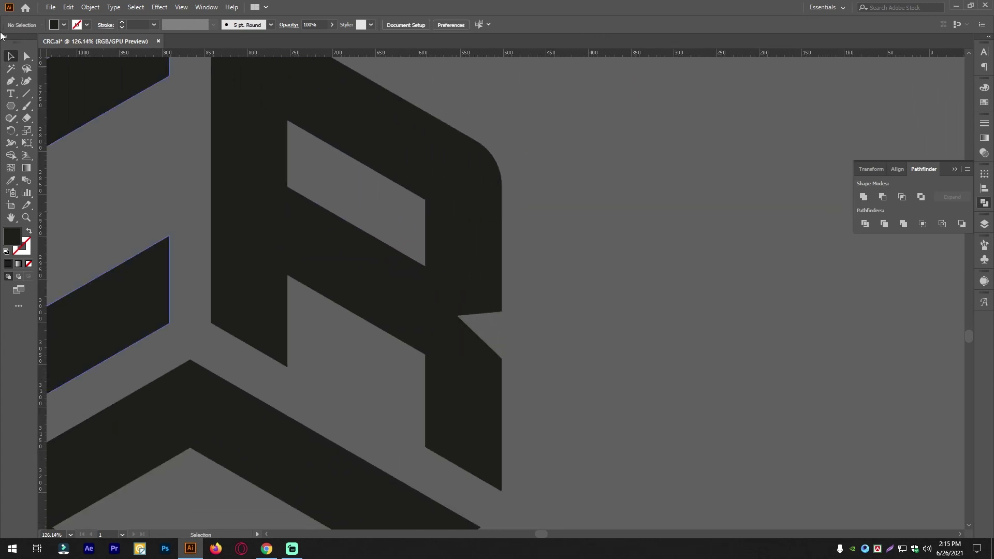
click(27, 56)
drag(480, 280, 549, 357)
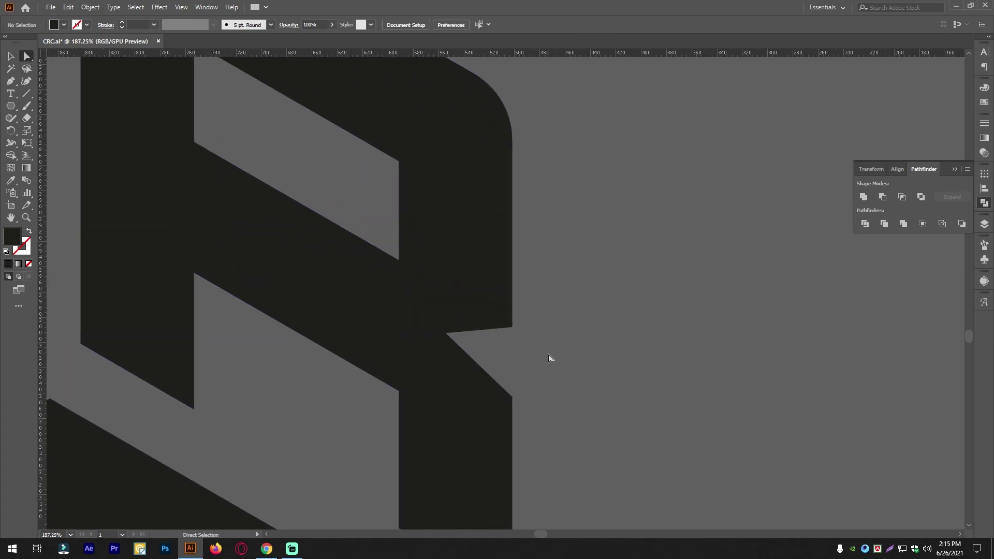
click(506, 316)
drag(505, 318, 446, 252)
key(ctrl+z)
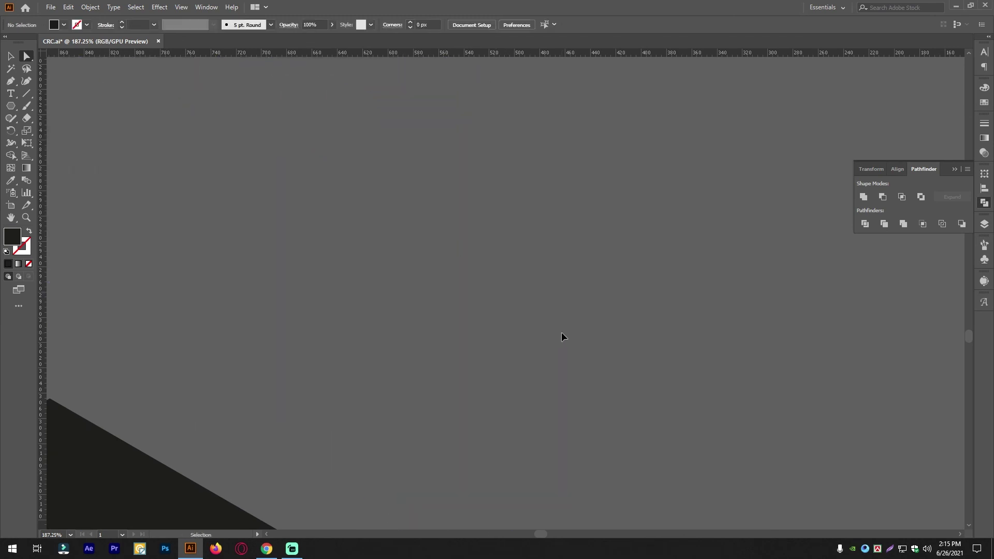
key(ctrl+z)
drag(571, 353, 474, 283)
click(621, 279)
drag(621, 280, 466, 274)
drag(574, 242, 532, 252)
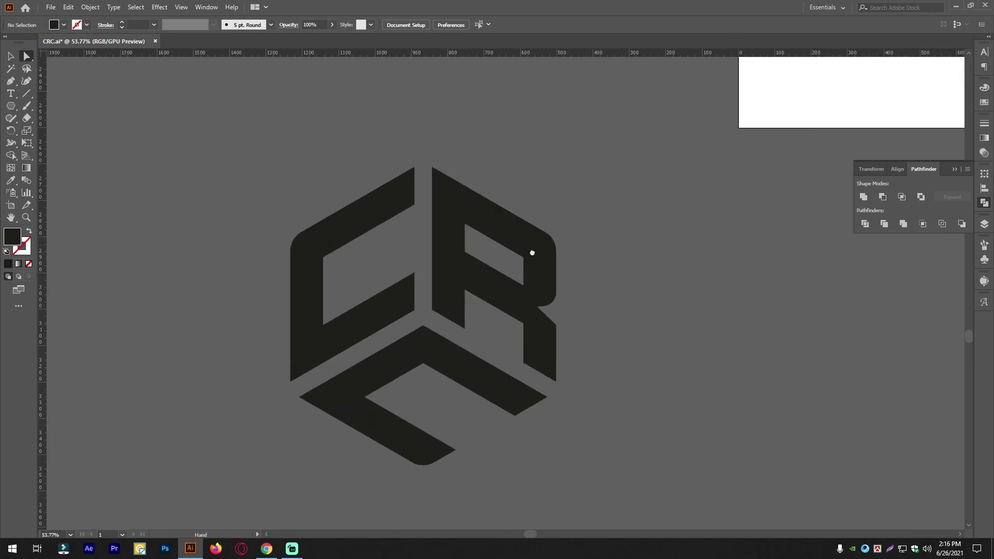
scroll(532, 253, up, 4)
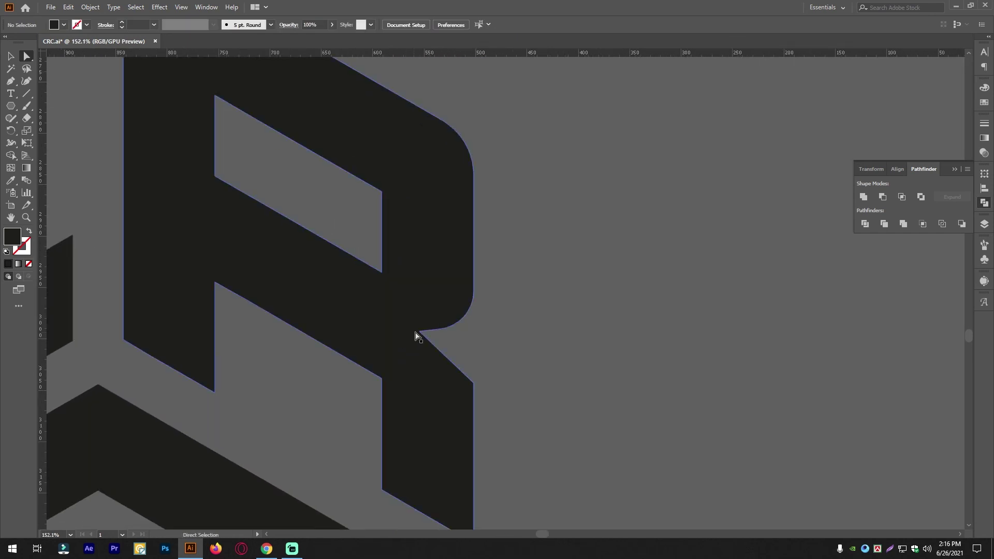
Select the notch's inner point and upper outer corner on the R and nudge both anchors slightly down.
click(420, 332)
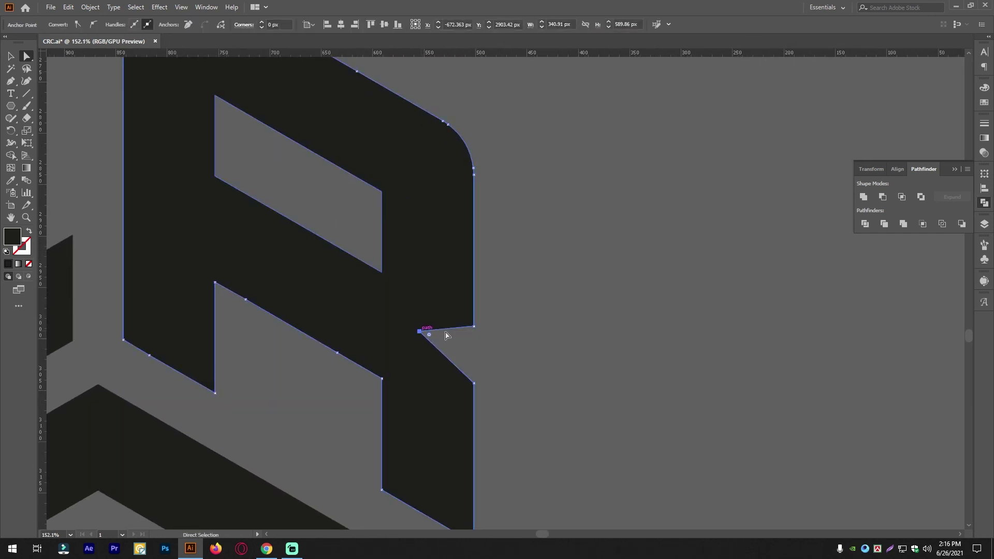
shift+click(474, 326)
key(Down)
key(Down)
key(Down)
key(Down)
key(Down)
key(Down)
key(Down)
key(Down)
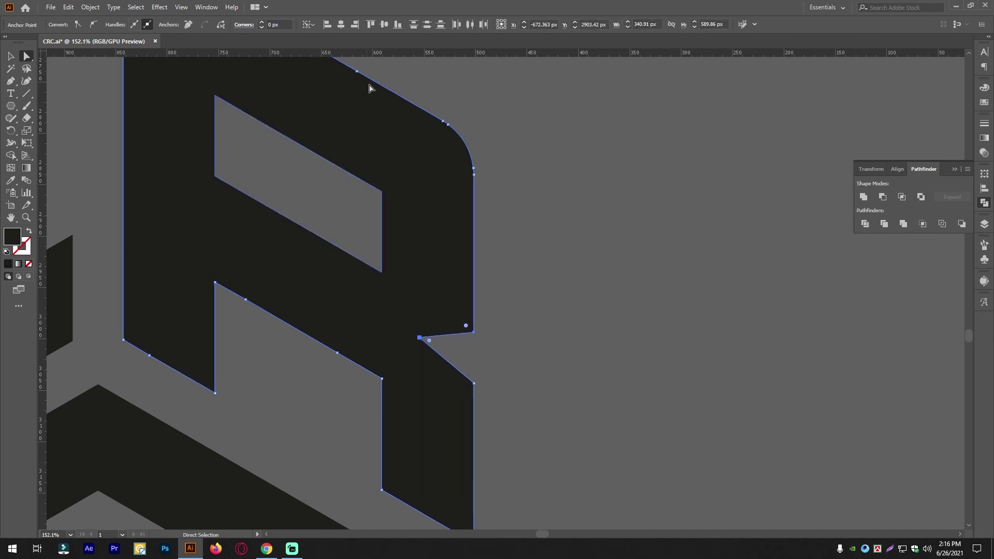
Round the R's outer corner above the lowered notch so the bowl curves into it.
drag(466, 325, 444, 306)
click(479, 283)
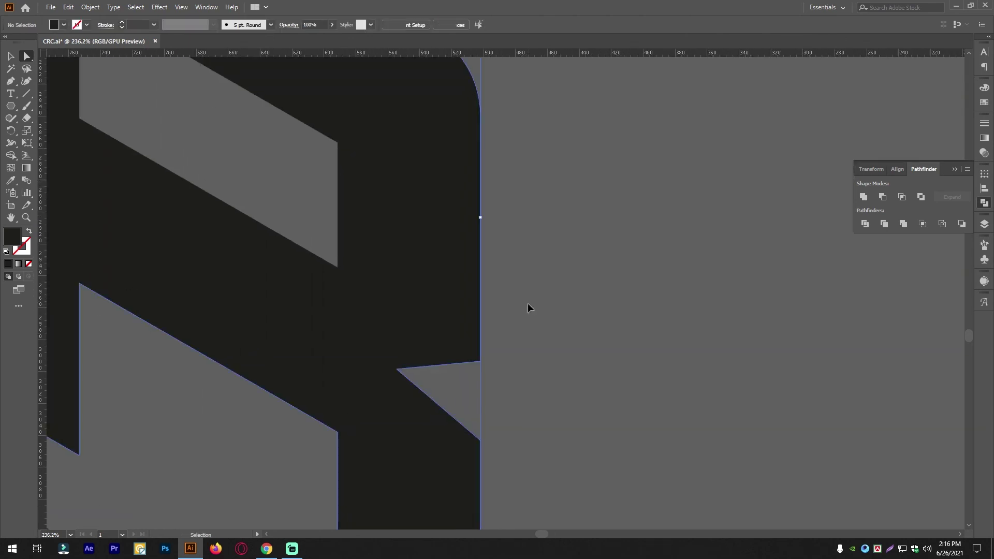
drag(398, 370, 441, 315)
click(555, 382)
click(481, 361)
click(575, 347)
drag(579, 350, 237, 266)
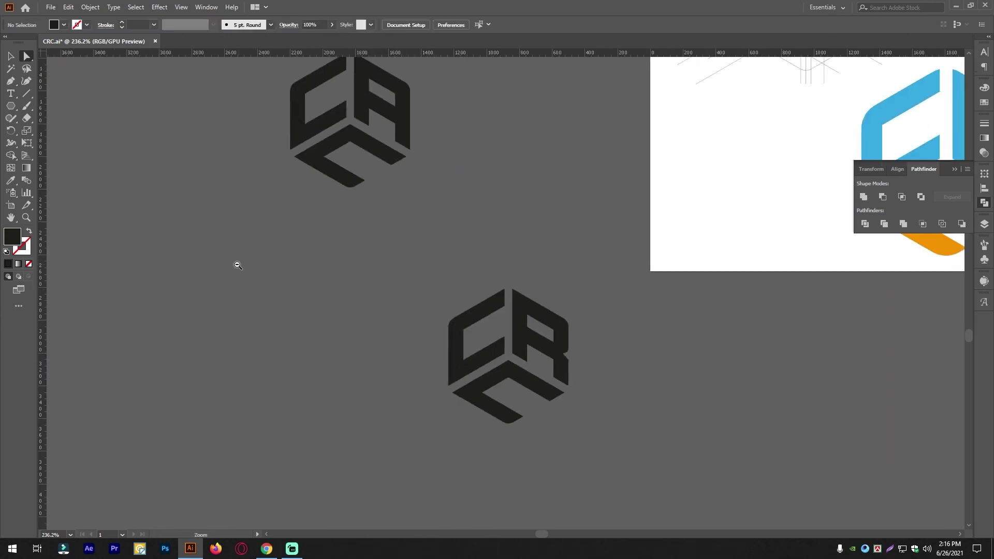
Recolour the upper C and the R-side letter in both monograms with the light blue sampled from the reference logo.
drag(609, 338, 454, 340)
drag(480, 339, 432, 332)
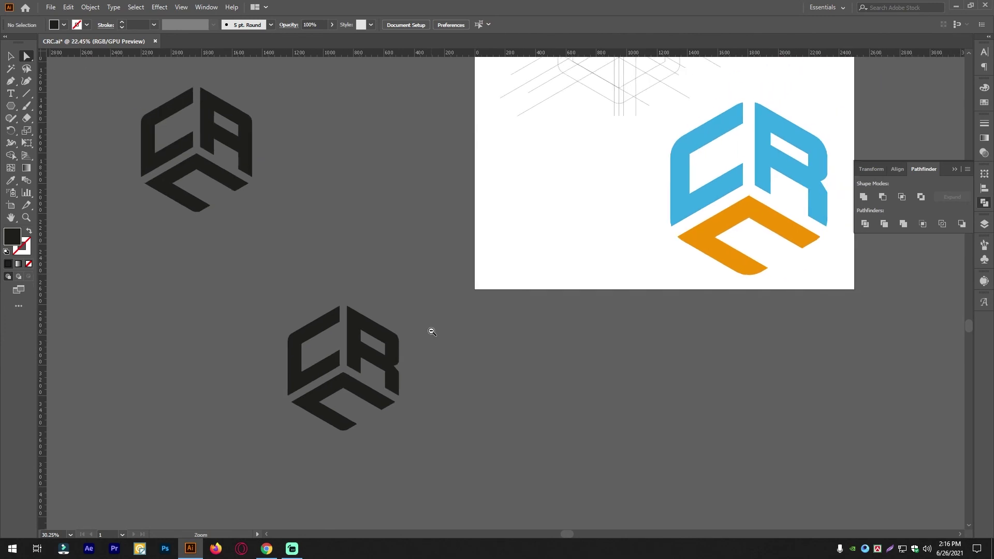
click(9, 55)
drag(369, 319, 393, 368)
click(233, 170)
drag(433, 444, 189, 151)
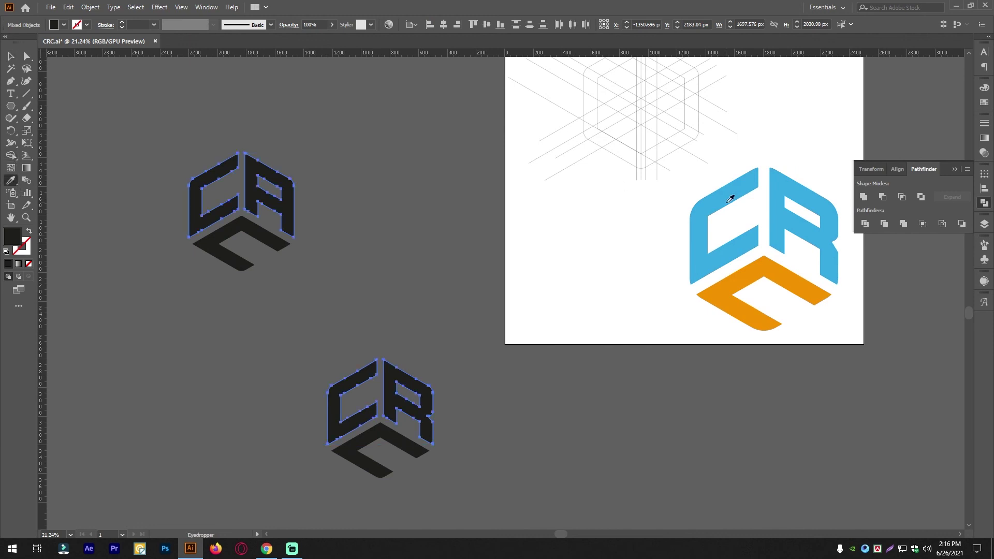
click(732, 197)
click(11, 55)
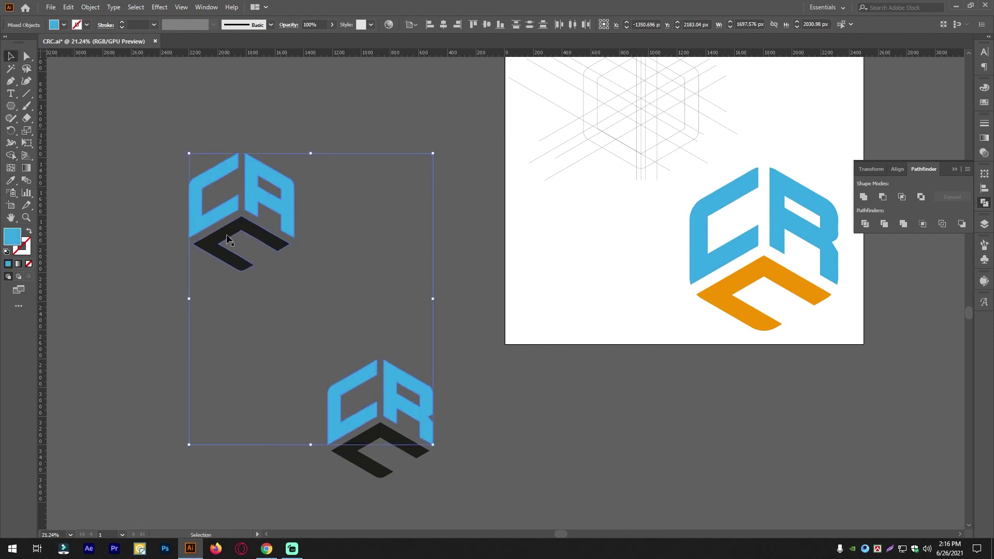
Recolour the bottom C in both monograms with the orange sampled from the reference logo, and deselect them.
click(228, 239)
shift+click(380, 432)
click(12, 182)
click(767, 276)
click(11, 55)
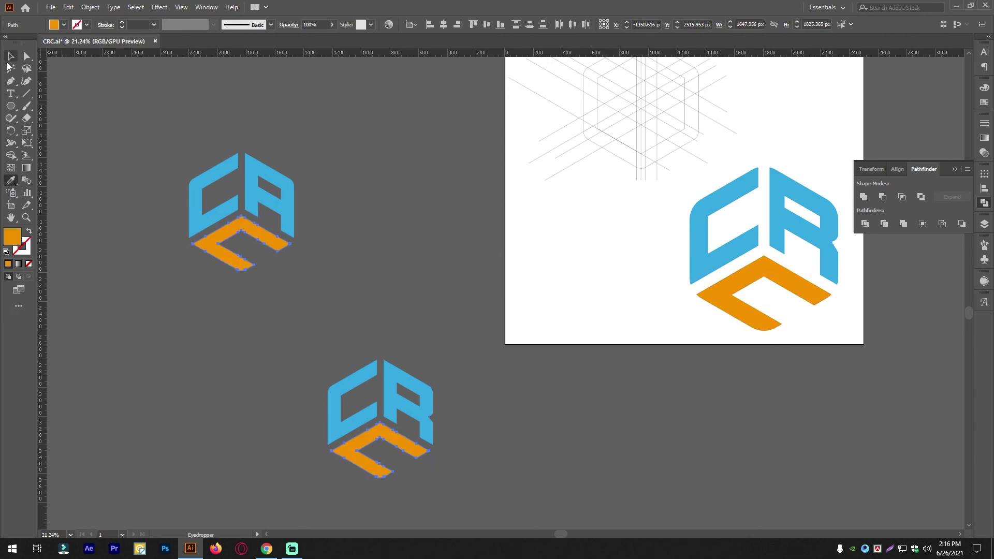
click(426, 333)
drag(426, 334, 340, 279)
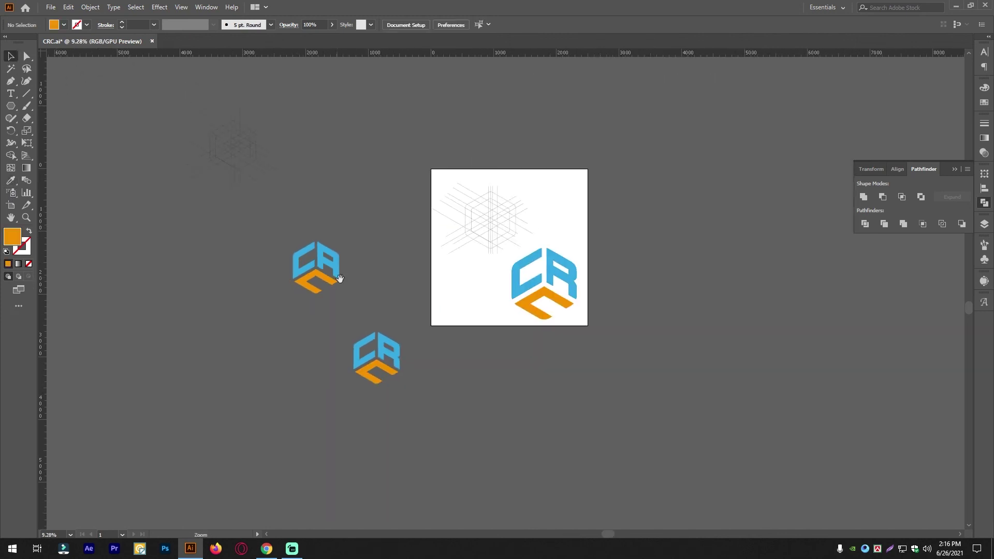
drag(381, 311, 410, 275)
click(387, 296)
scroll(408, 348, up, 1)
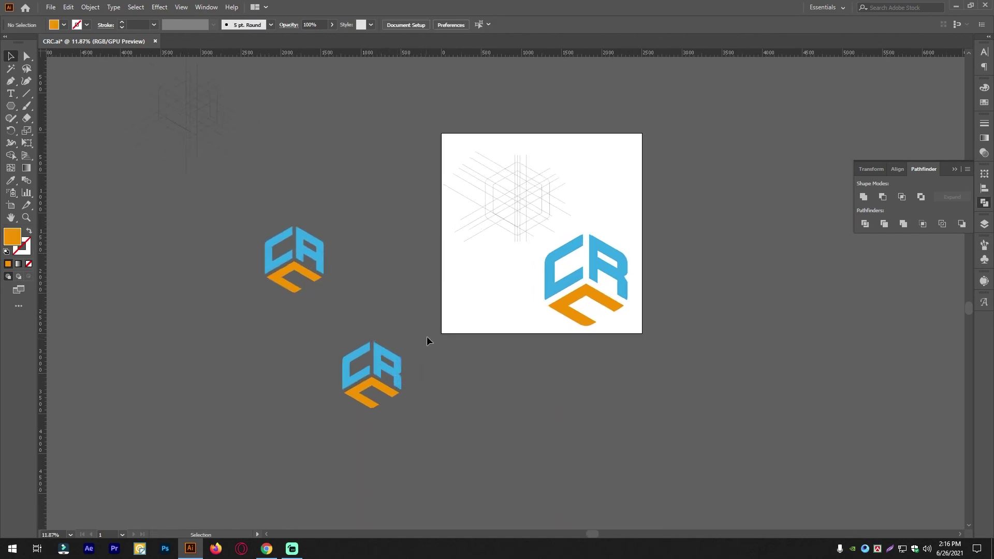